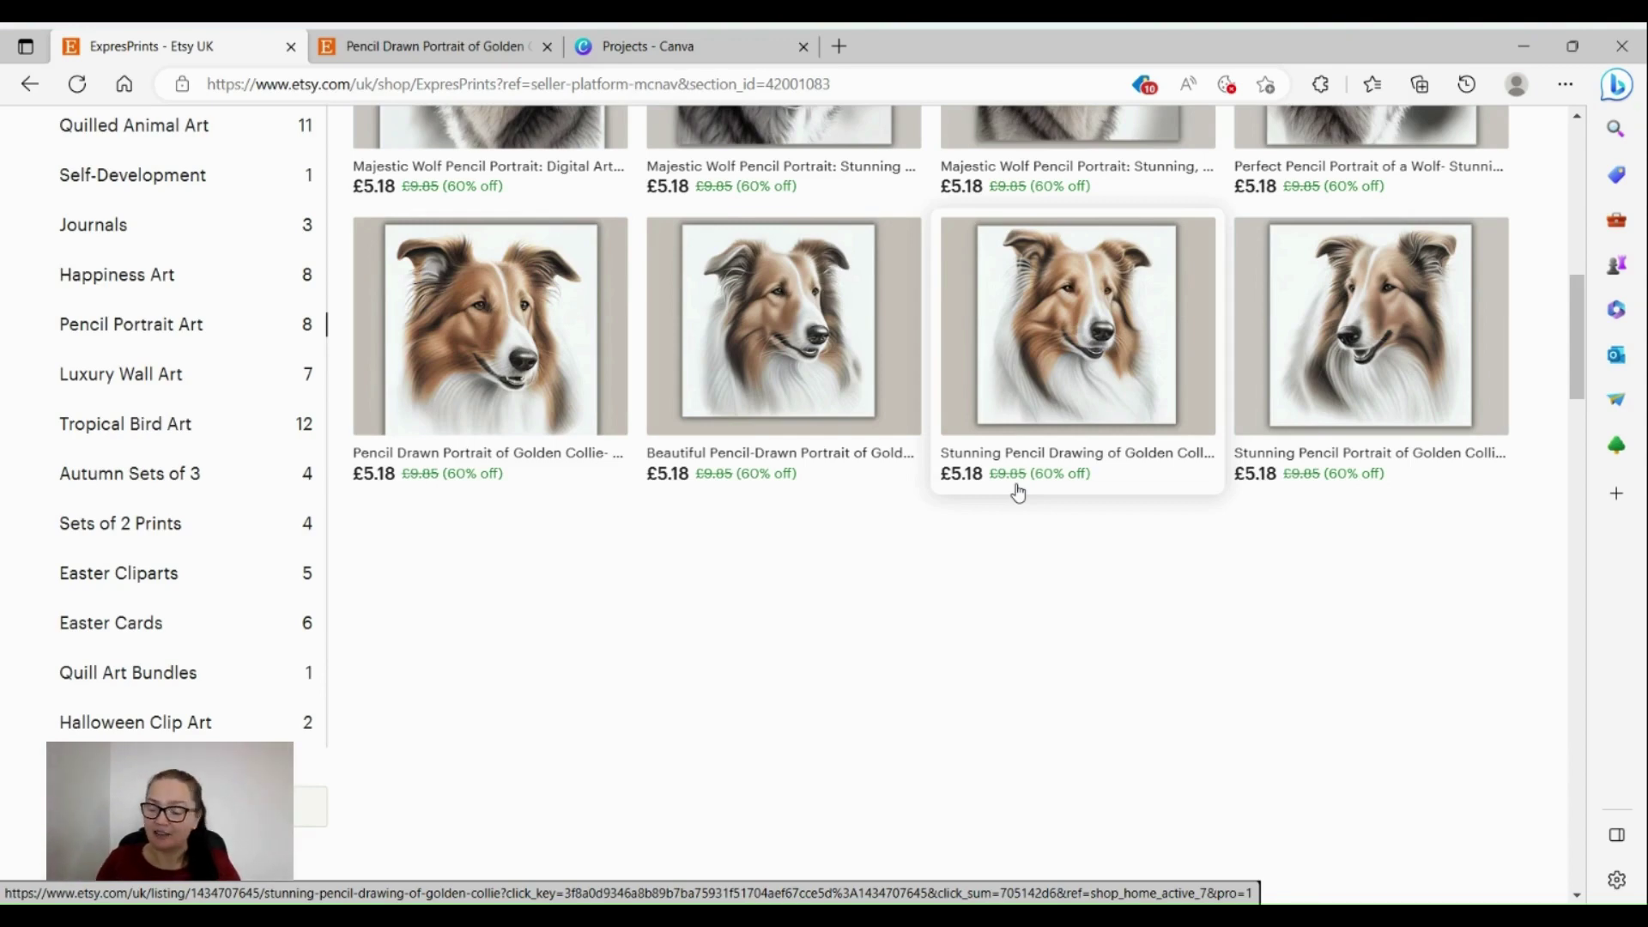
- Browse the shop sections from Luxury Wall Art and Sets of 2 Prints to Autumn Sets of 3
{"action": "scroll", "coordinate": [1017, 738], "scroll_direction": "up", "scroll_amount": 10}
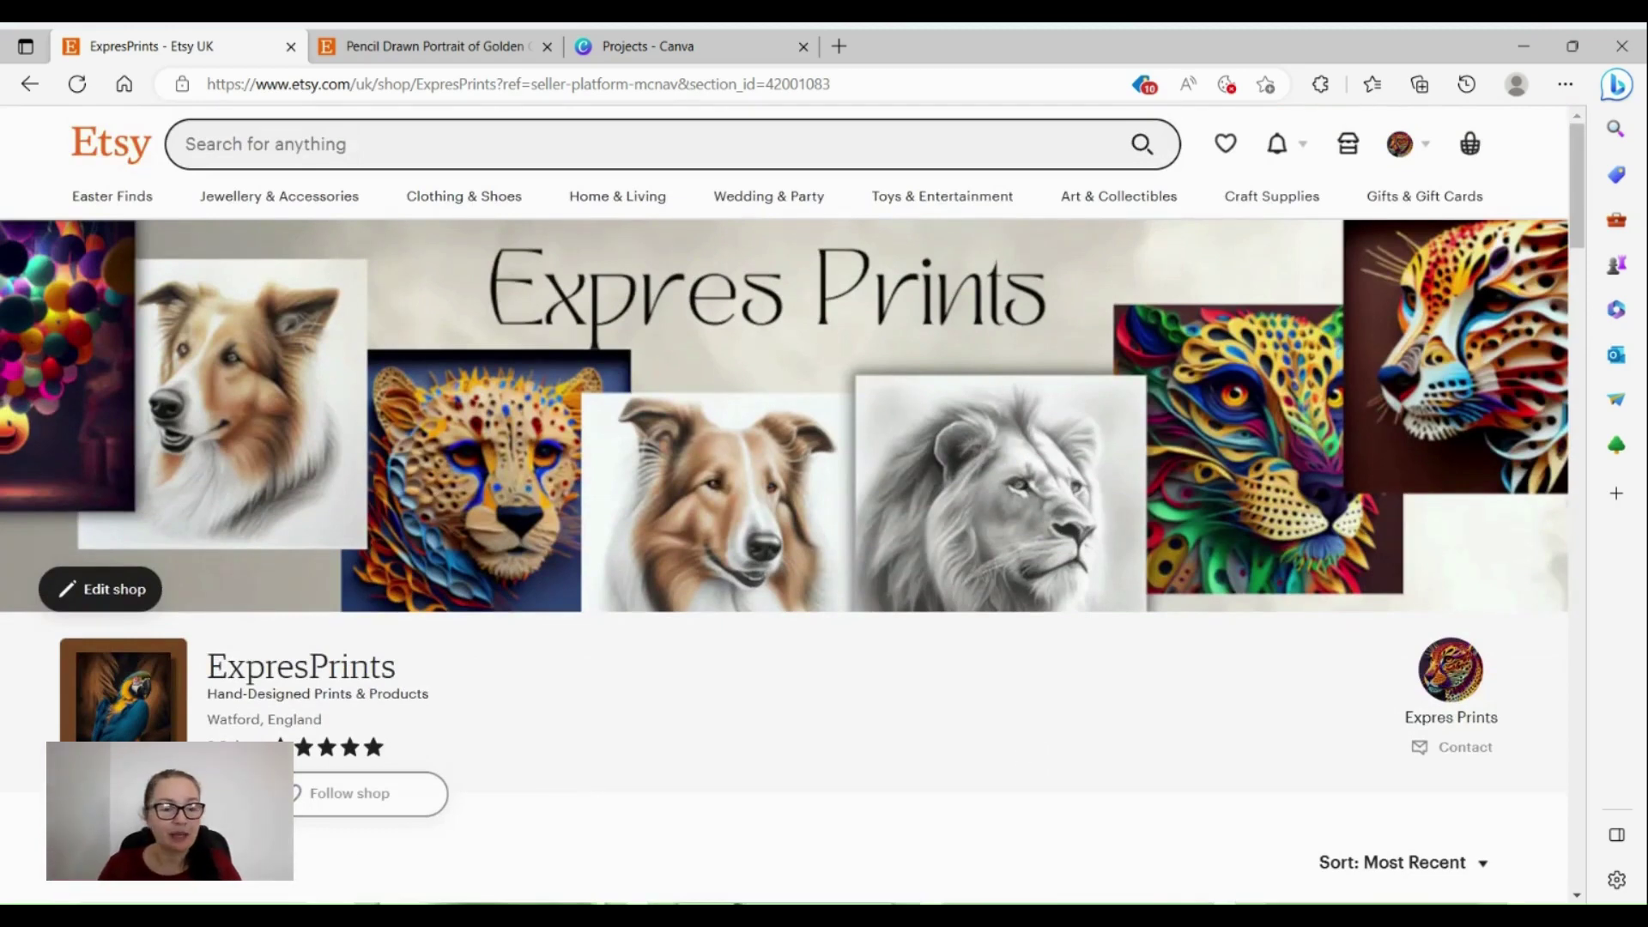
{"action": "scroll", "coordinate": [581, 752], "scroll_direction": "down", "scroll_amount": 3}
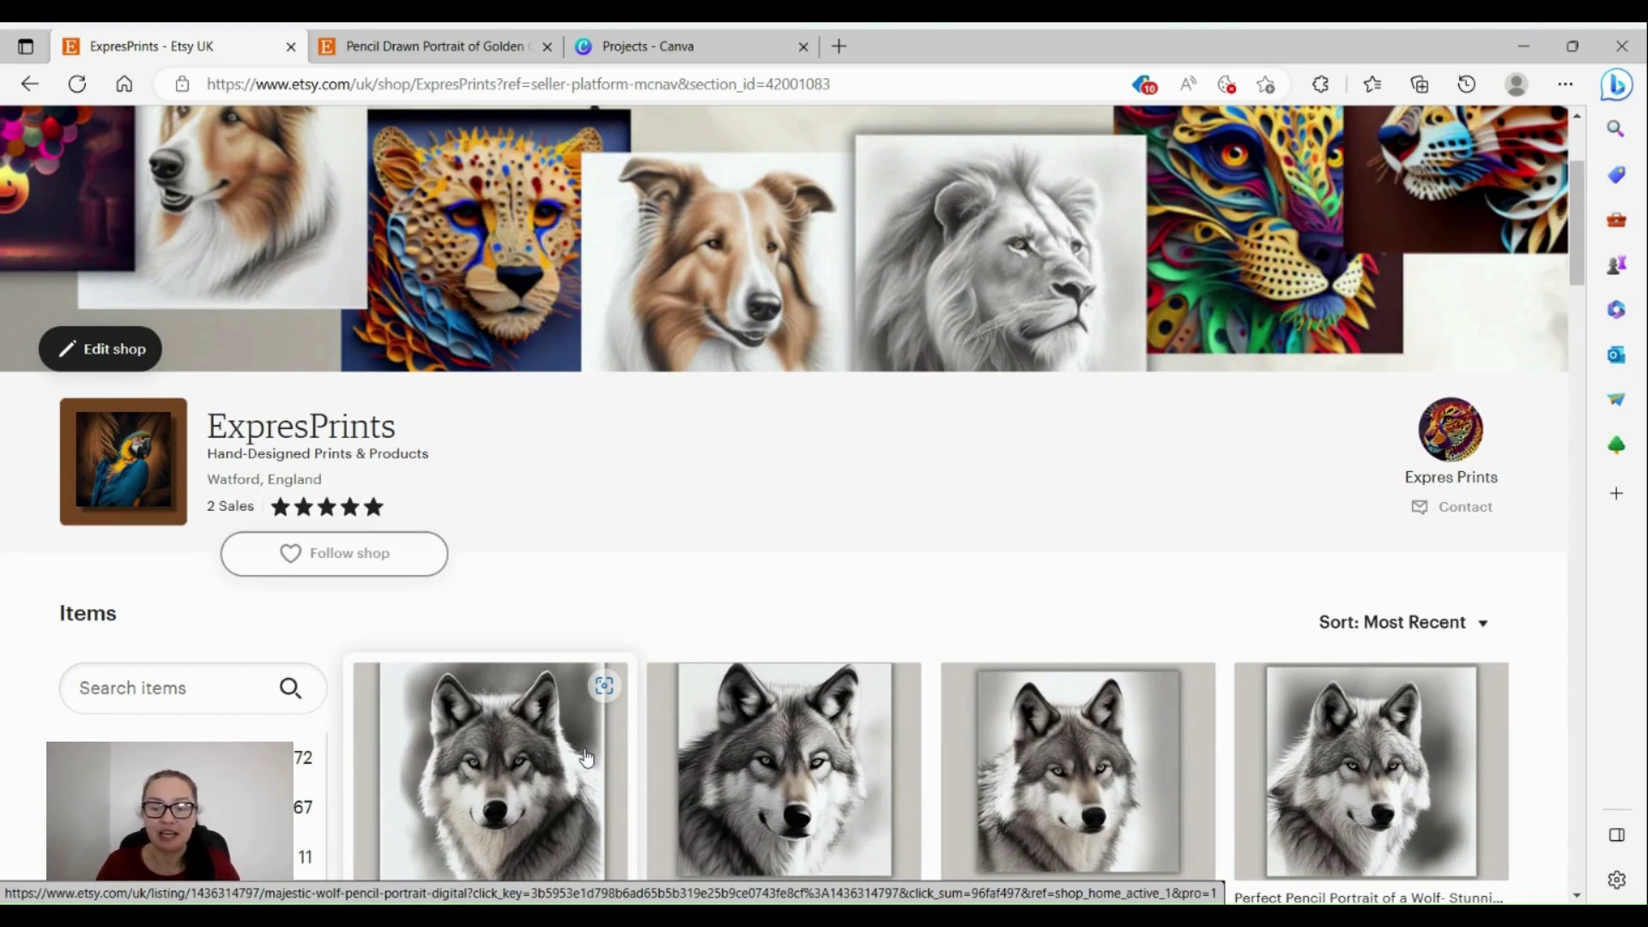
{"action": "scroll", "coordinate": [586, 757], "scroll_direction": "down", "scroll_amount": 4}
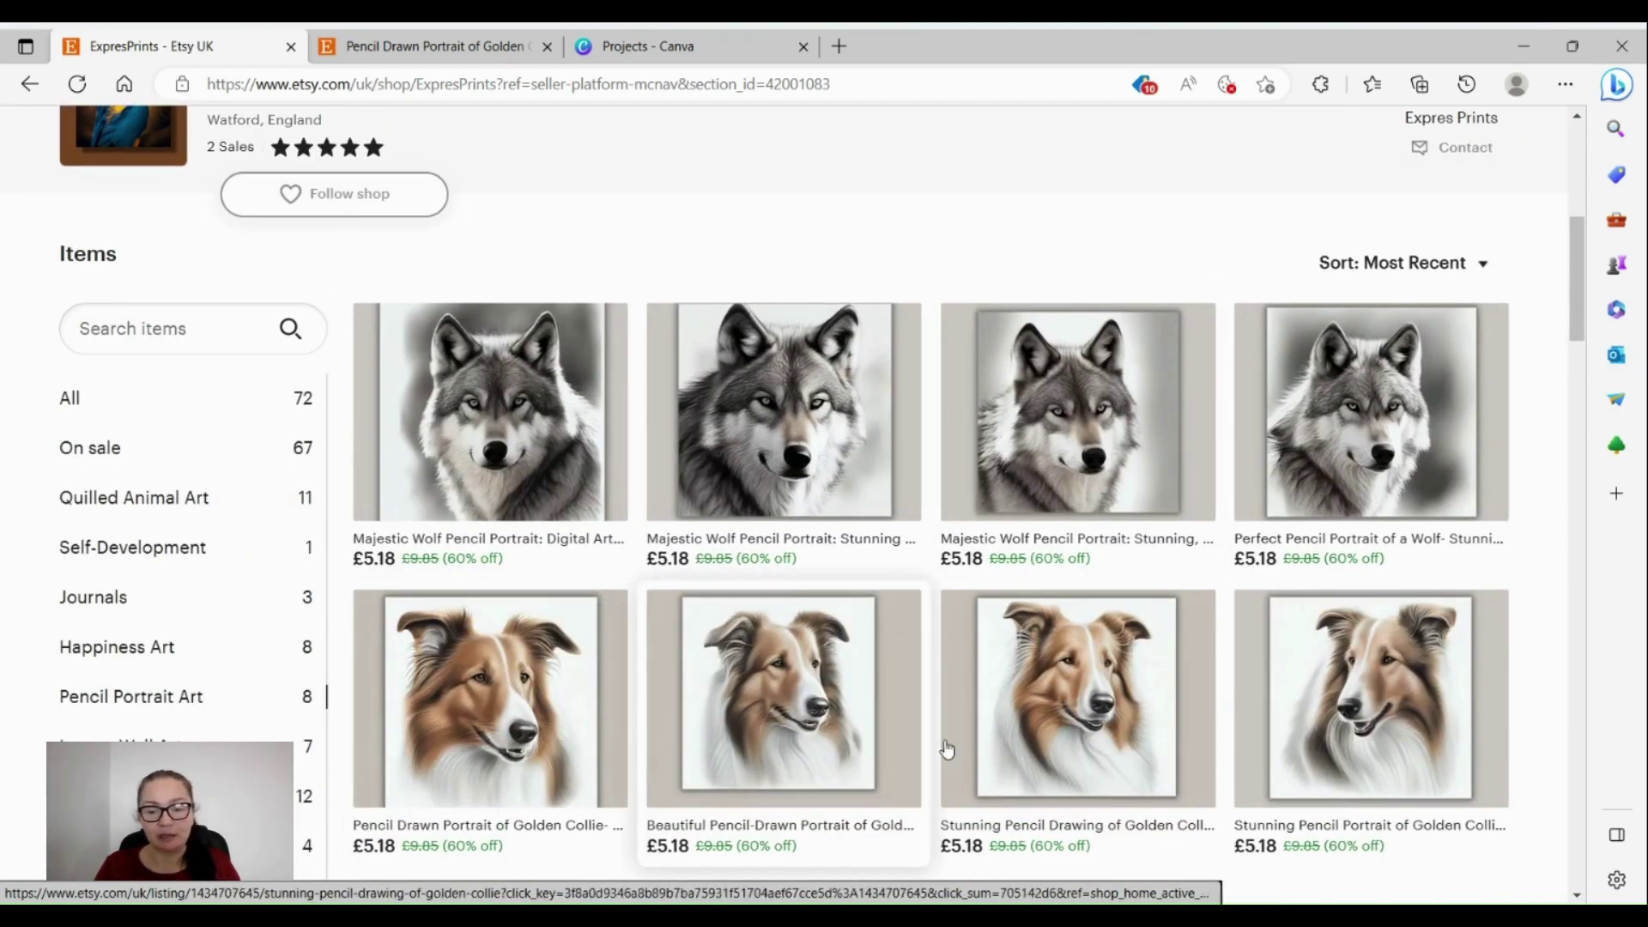
{"action": "scroll", "coordinate": [515, 721], "scroll_direction": "down", "scroll_amount": 3}
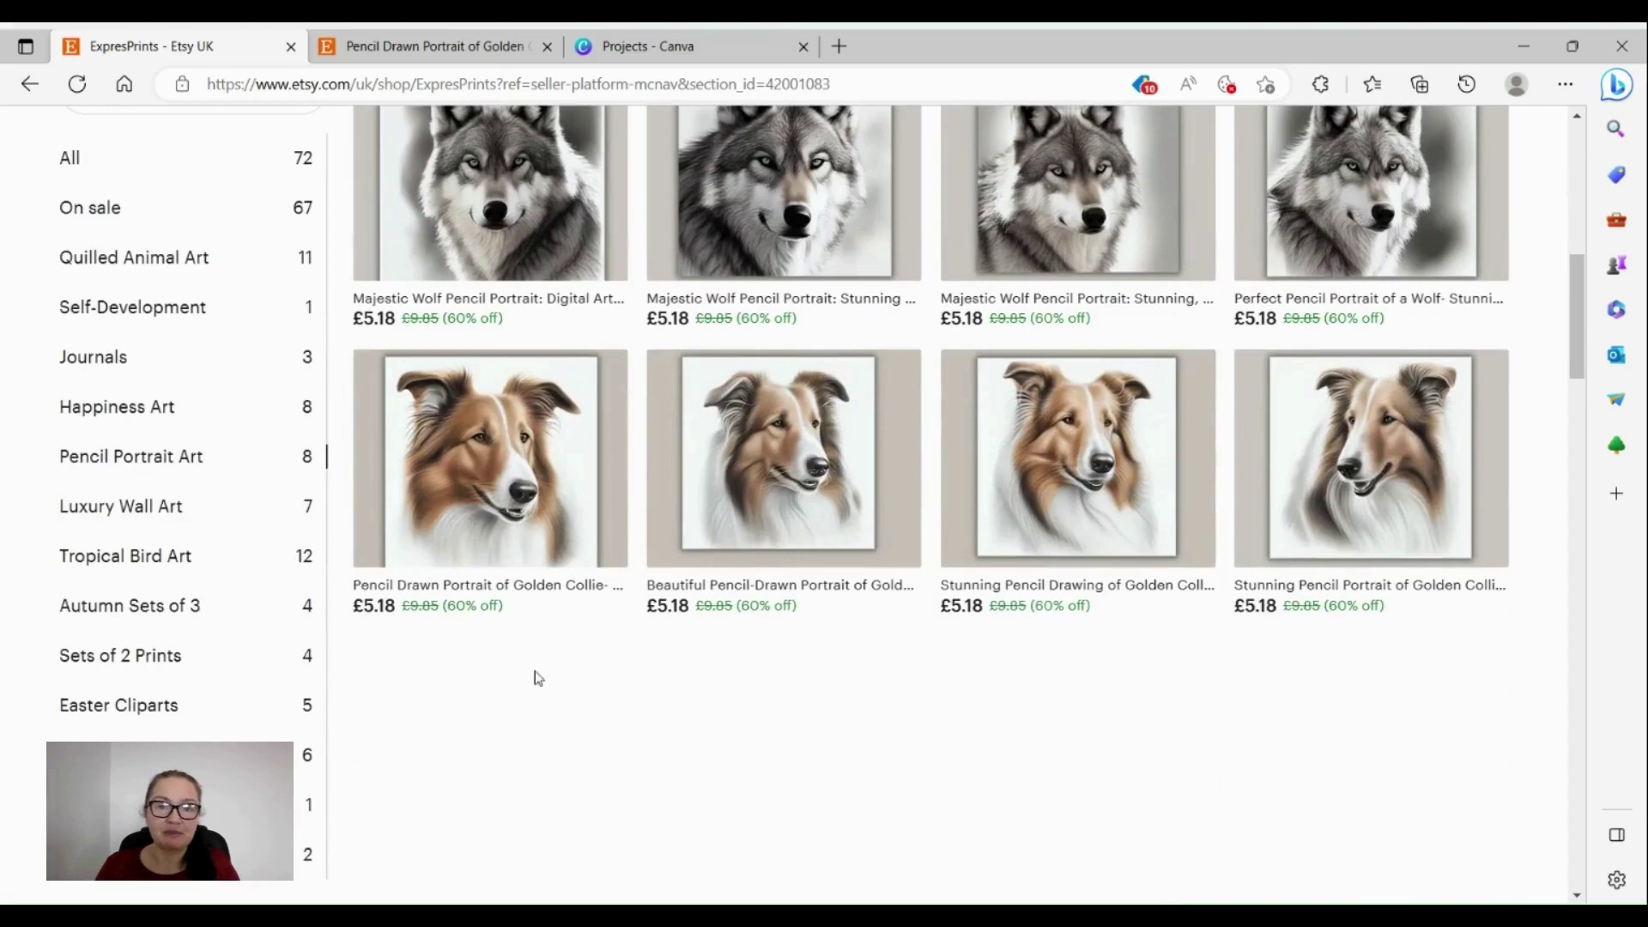
{"action": "scroll", "coordinate": [618, 674], "scroll_direction": "up", "scroll_amount": 1}
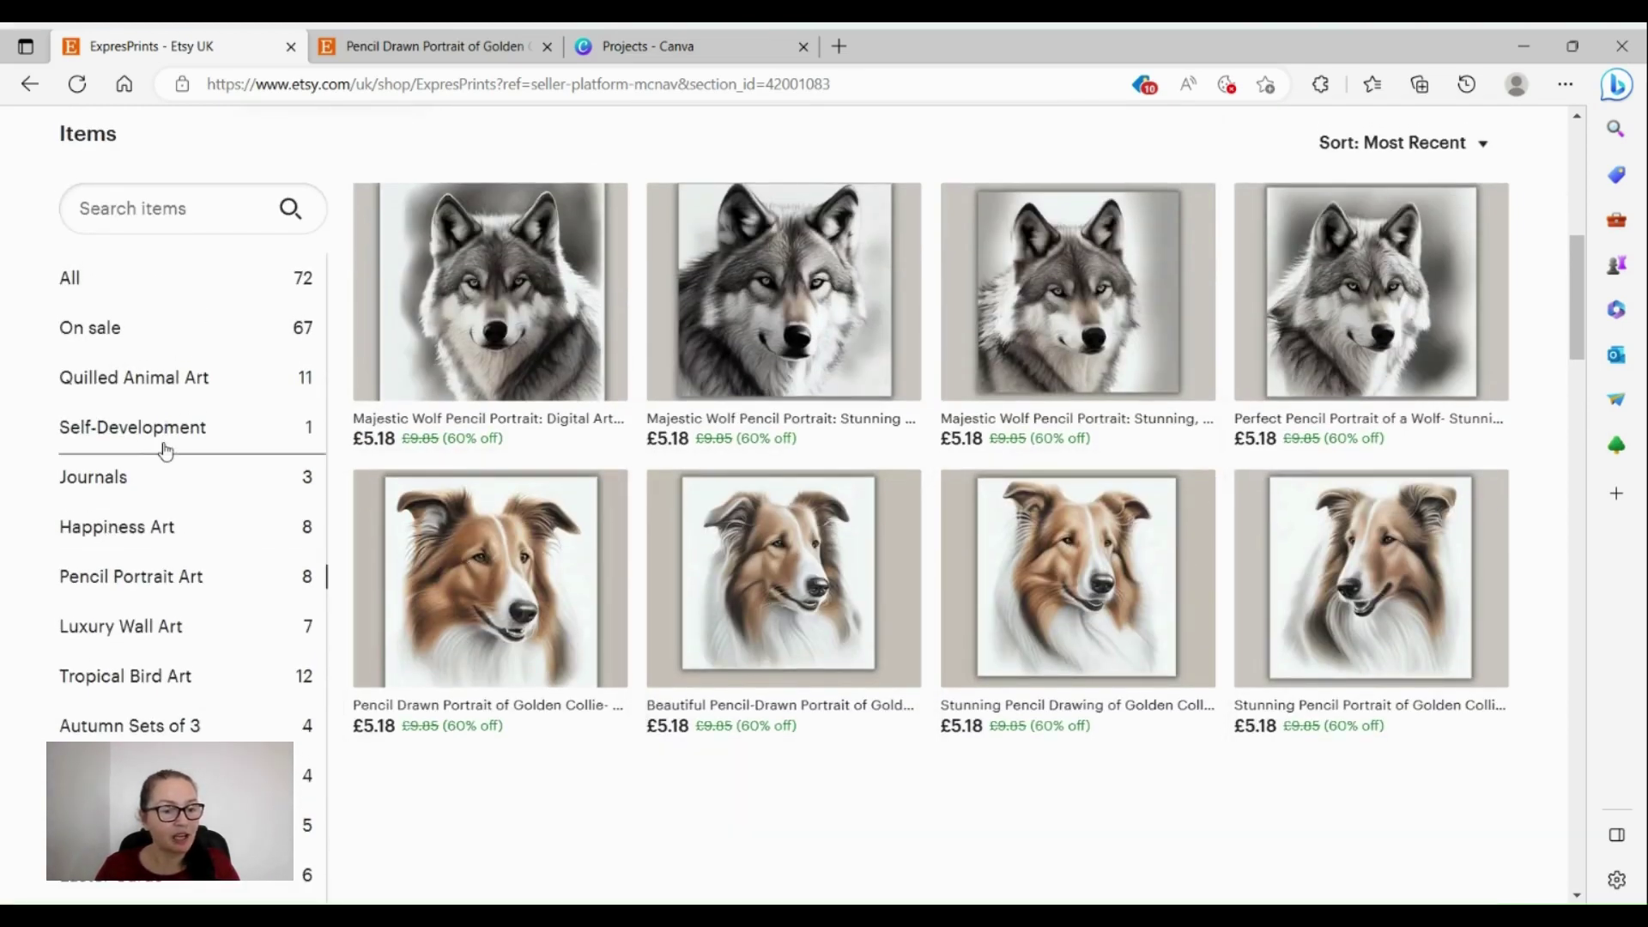
{"action": "left_click", "coordinate": [156, 627]}
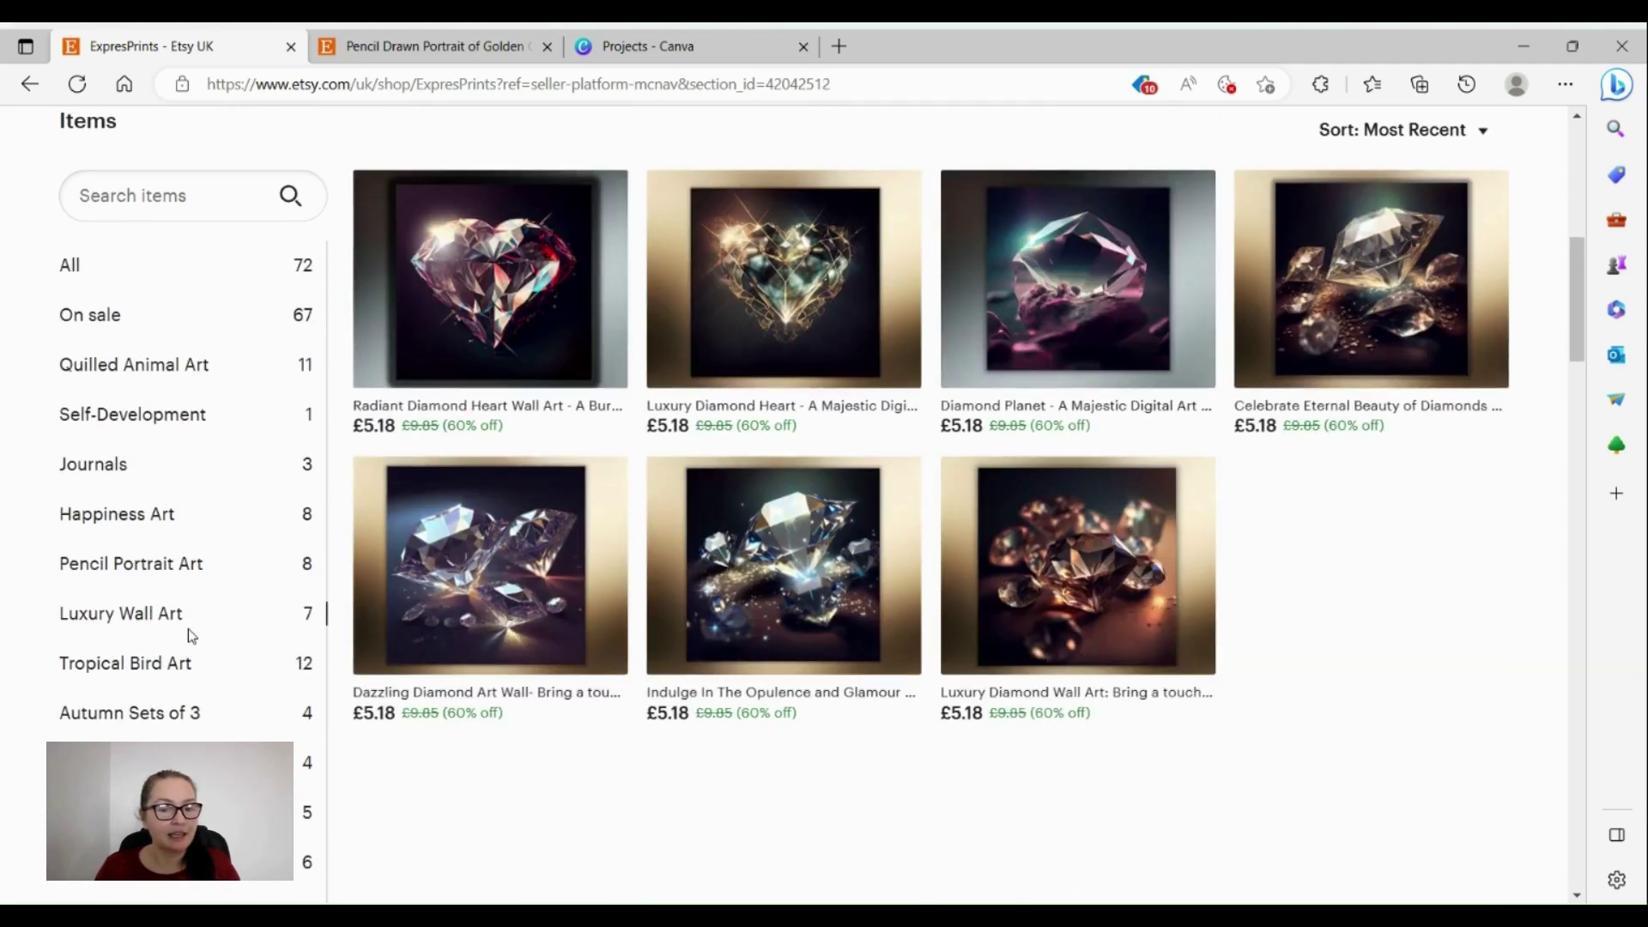
{"action": "scroll", "coordinate": [632, 618], "scroll_direction": "down", "scroll_amount": 3}
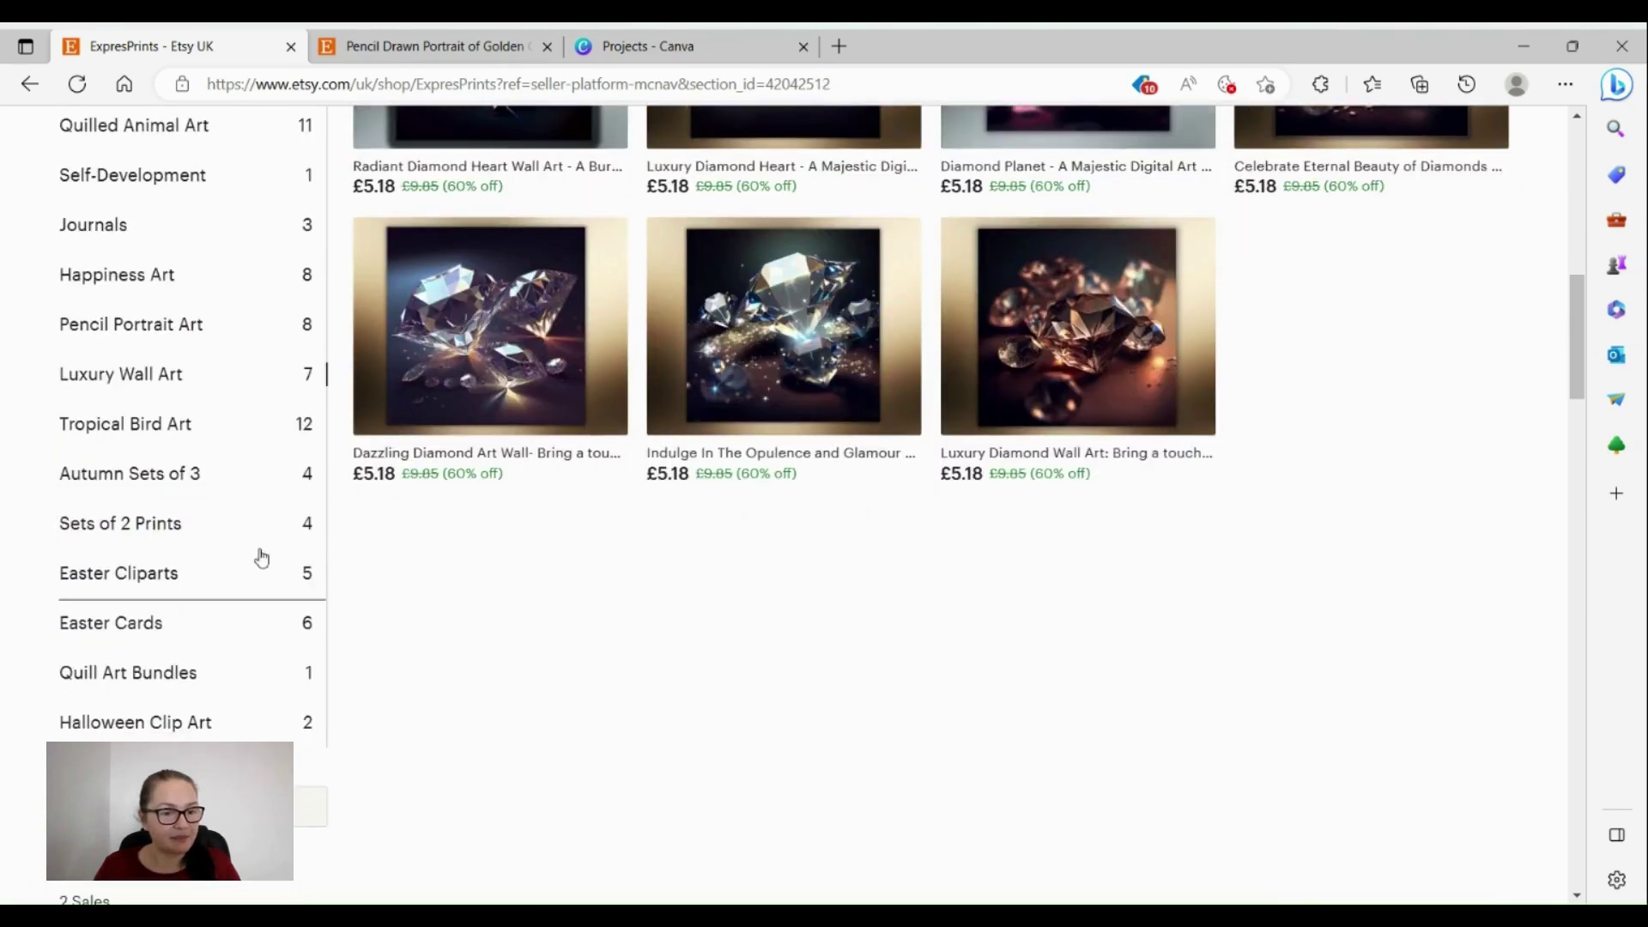
{"action": "left_click", "coordinate": [149, 534]}
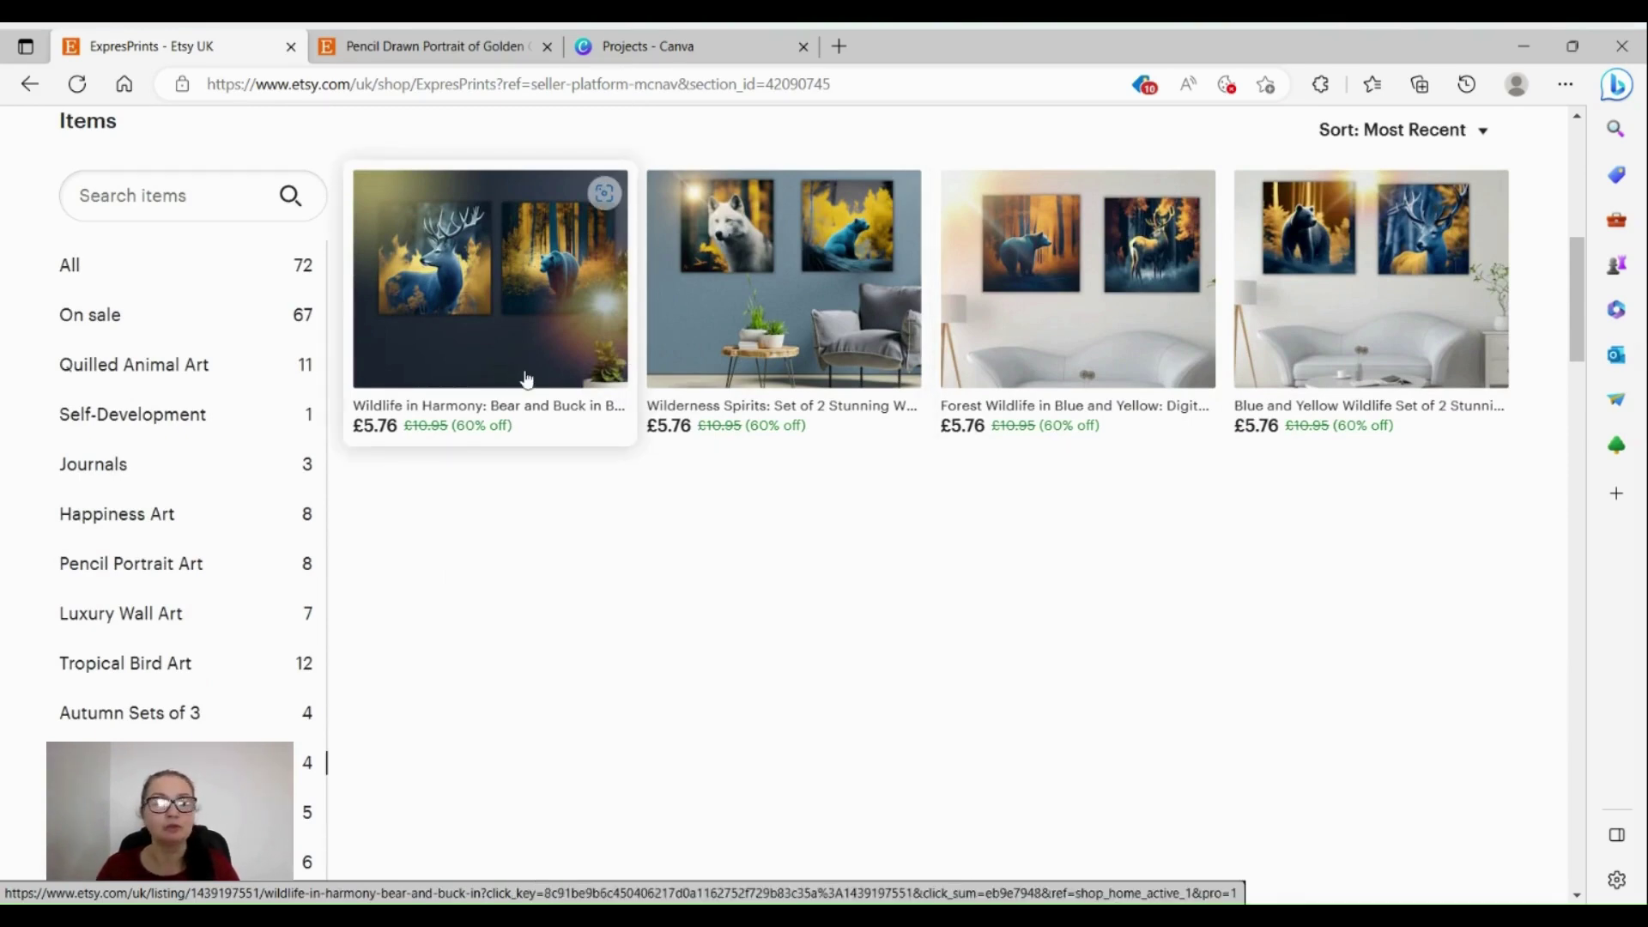
{"action": "scroll", "coordinate": [242, 659], "scroll_direction": "down", "scroll_amount": 4}
{"action": "scroll", "coordinate": [136, 625], "scroll_direction": "up", "scroll_amount": 3}
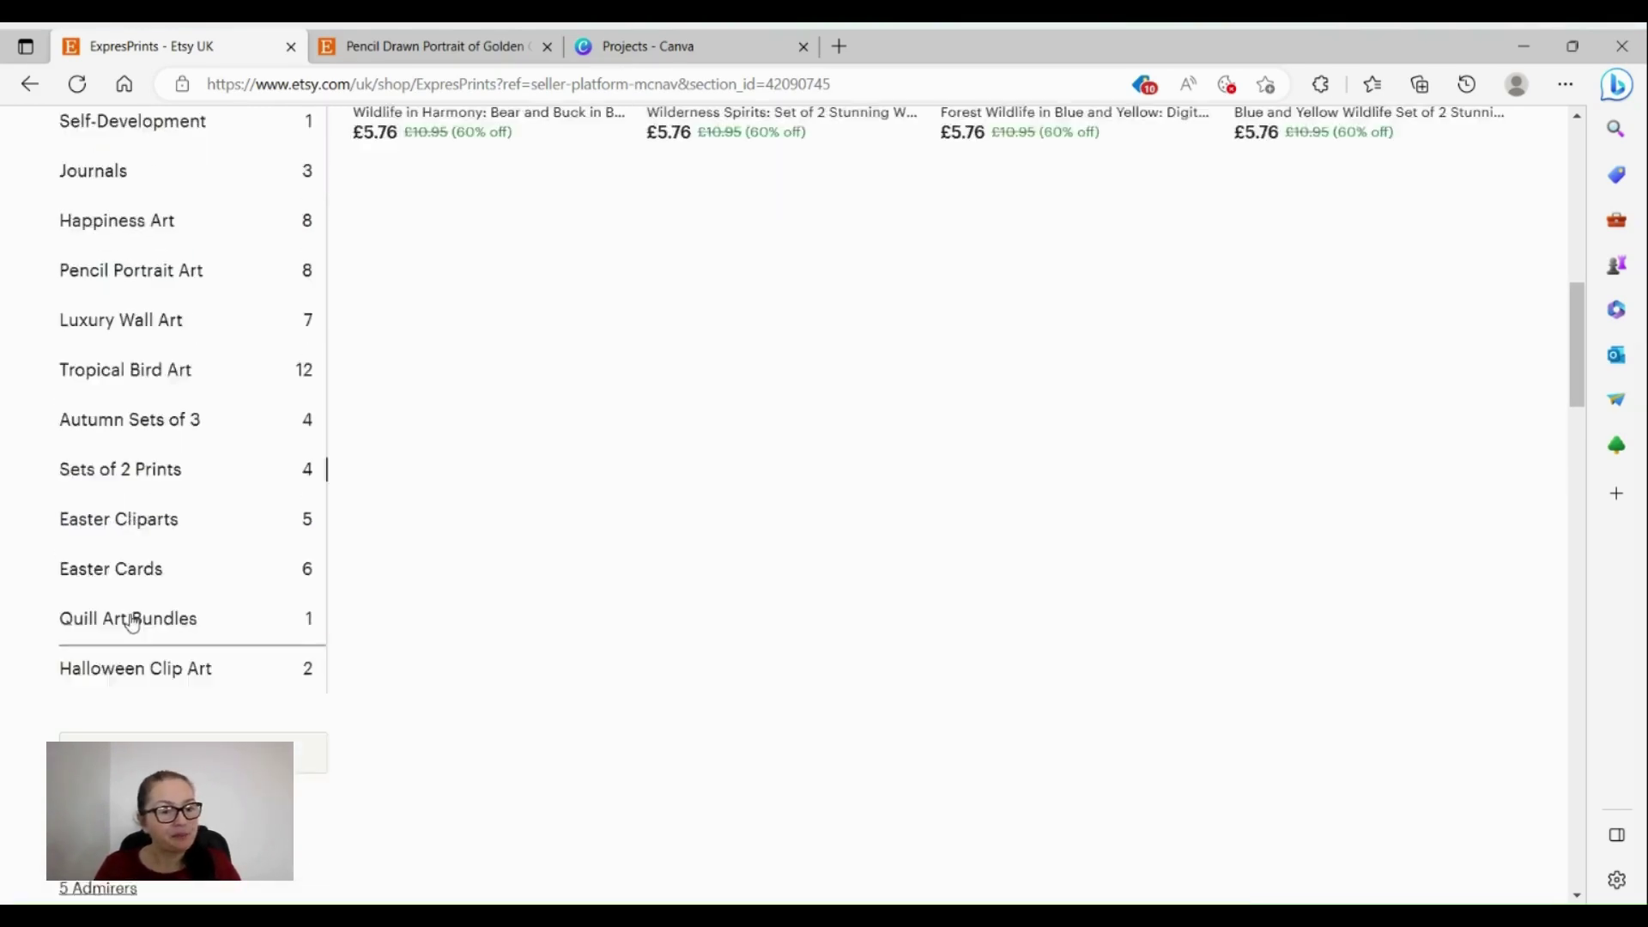
{"action": "left_click", "coordinate": [135, 605]}
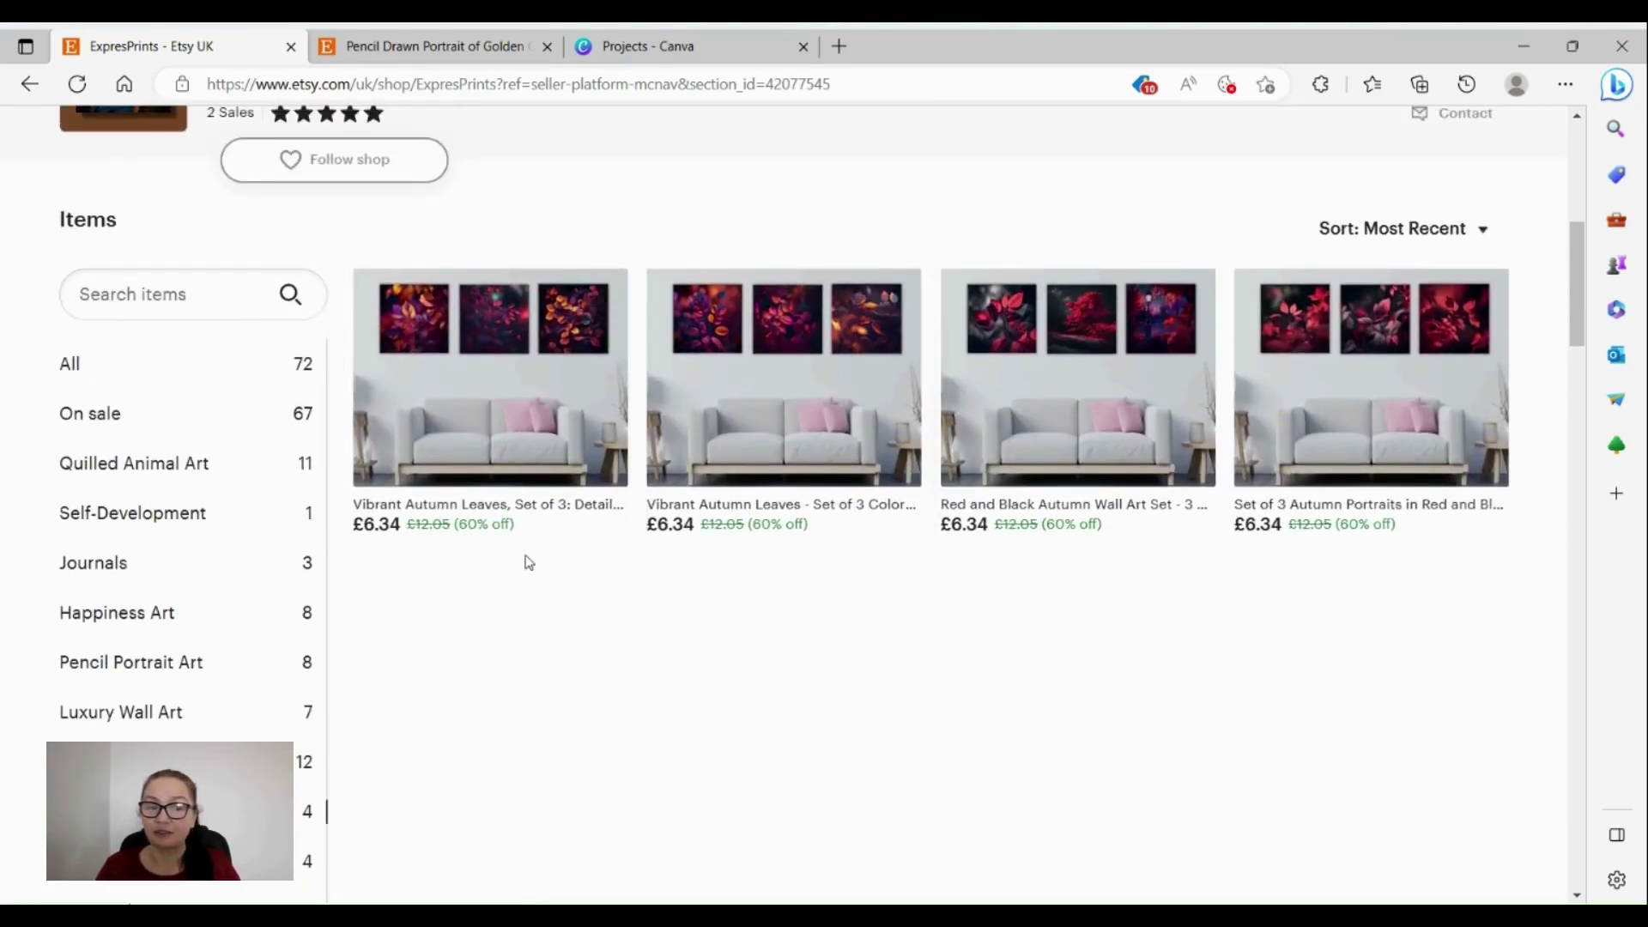
{"action": "left_click", "coordinate": [518, 398]}
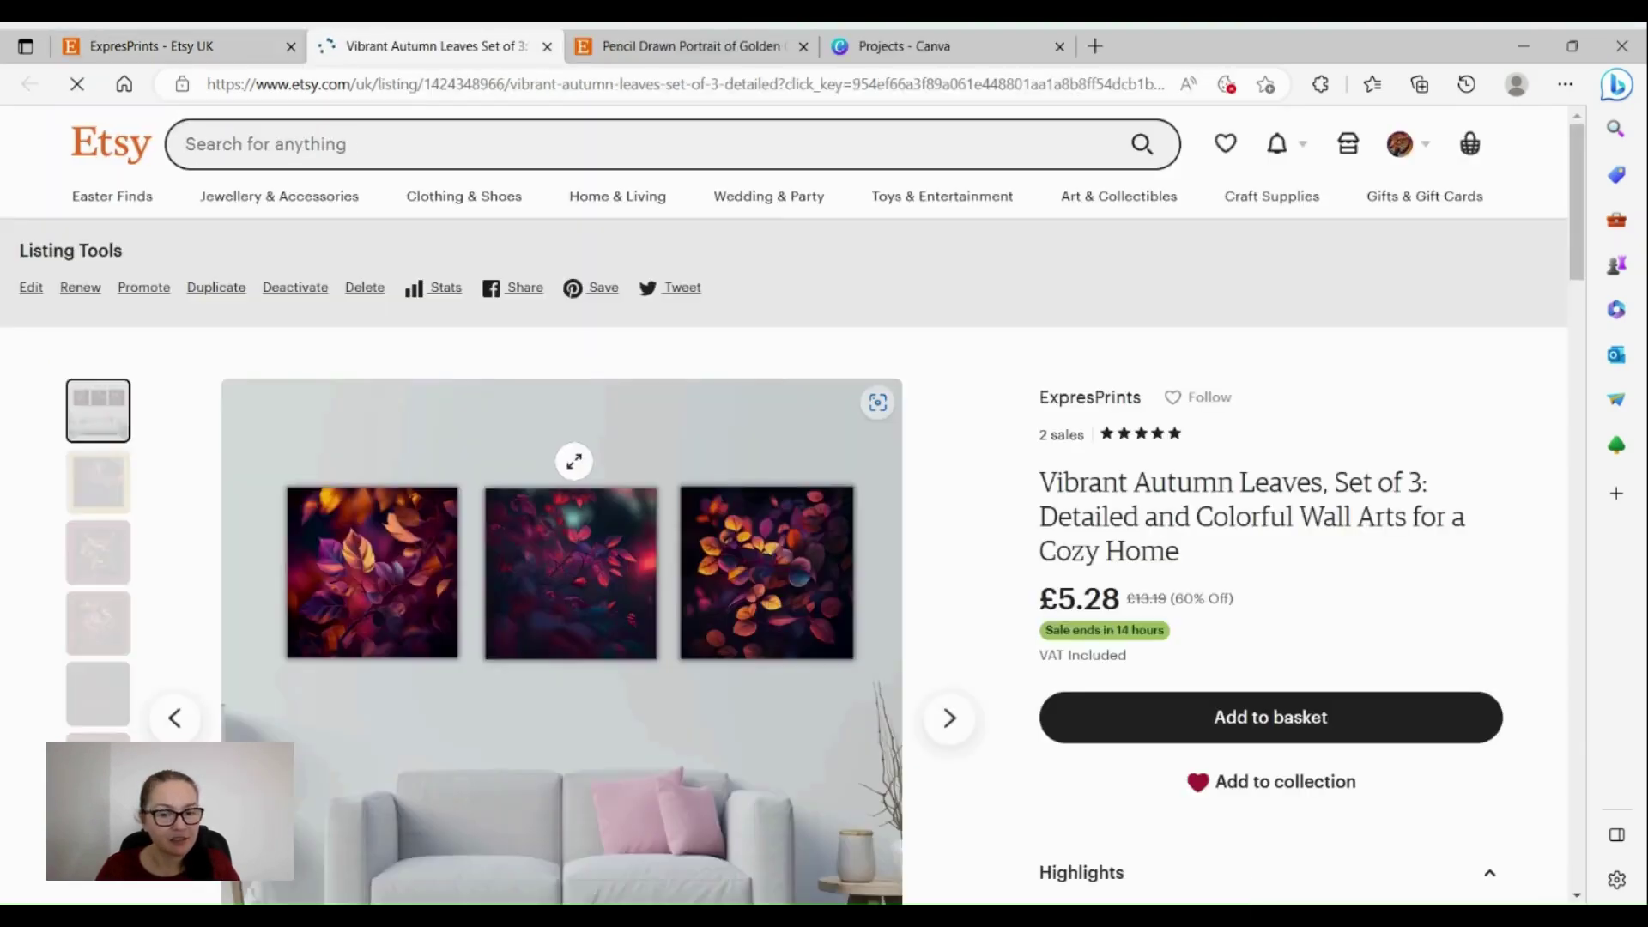
{"action": "left_click", "coordinate": [599, 555]}
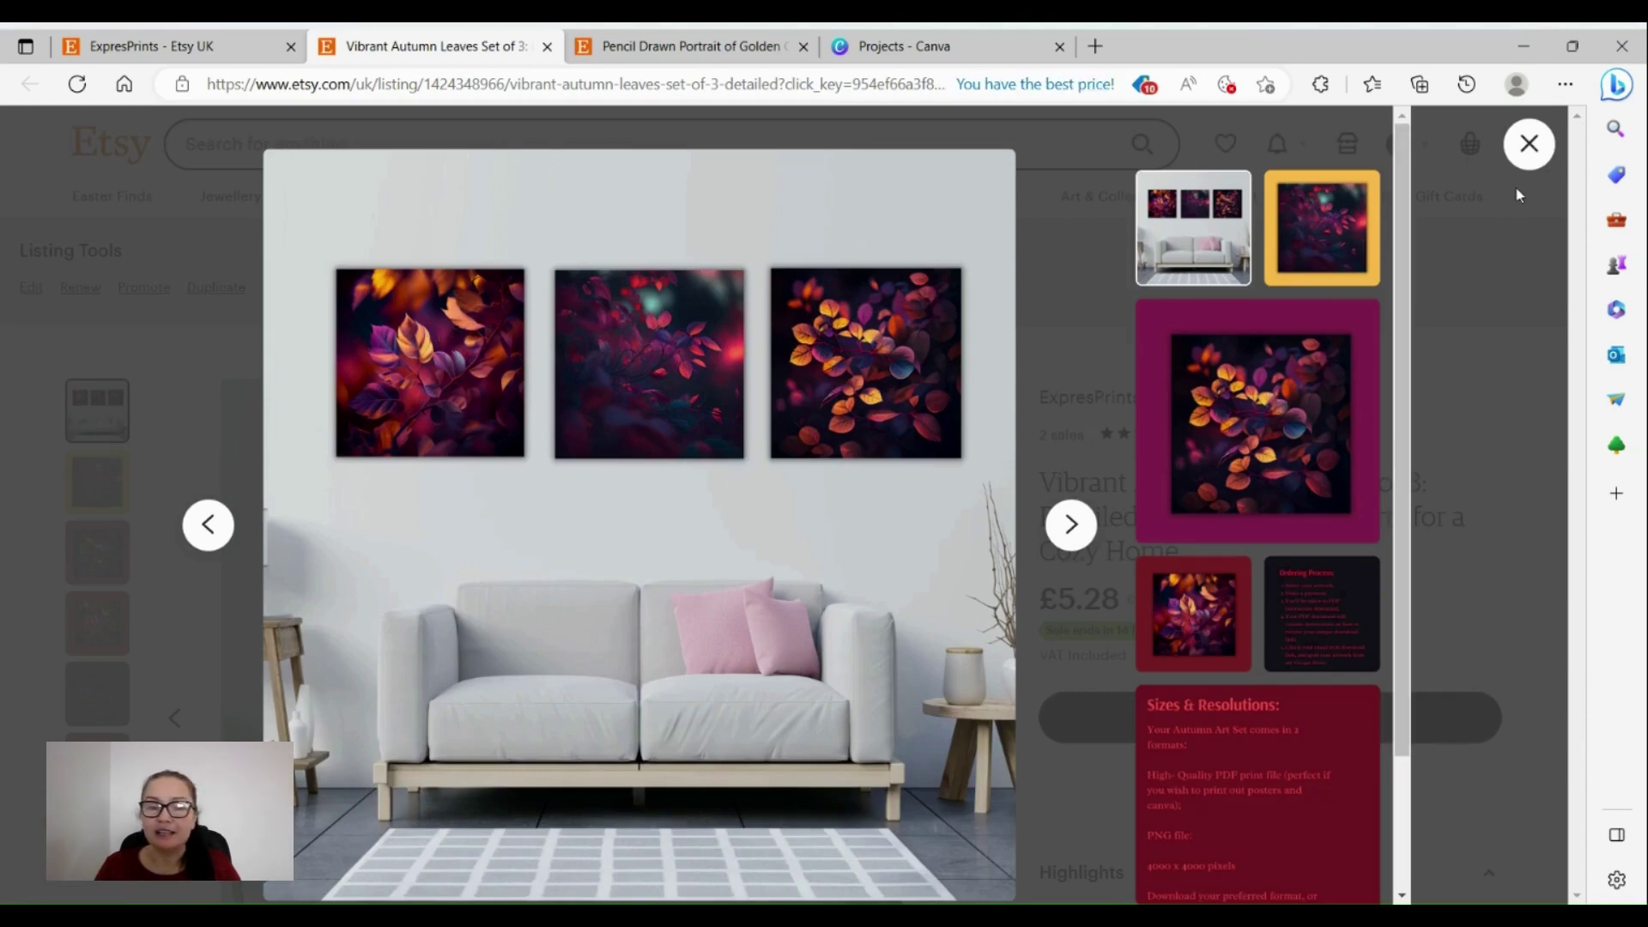
{"action": "left_click", "coordinate": [1528, 145]}
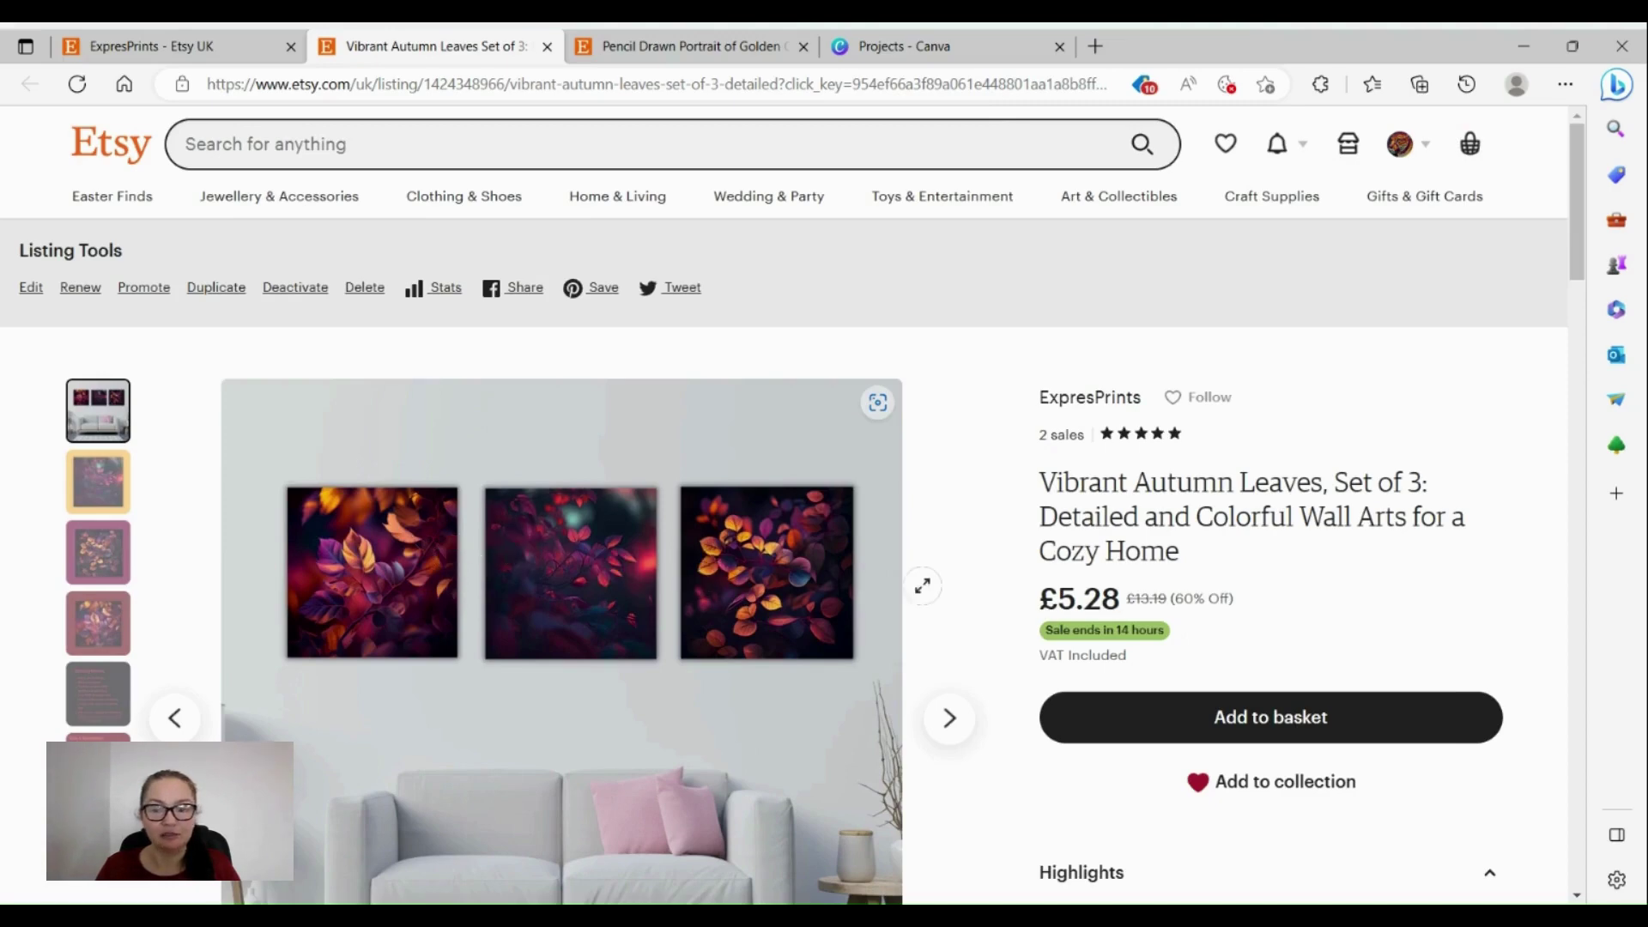
{"action": "scroll", "coordinate": [585, 589], "scroll_direction": "down", "scroll_amount": 1}
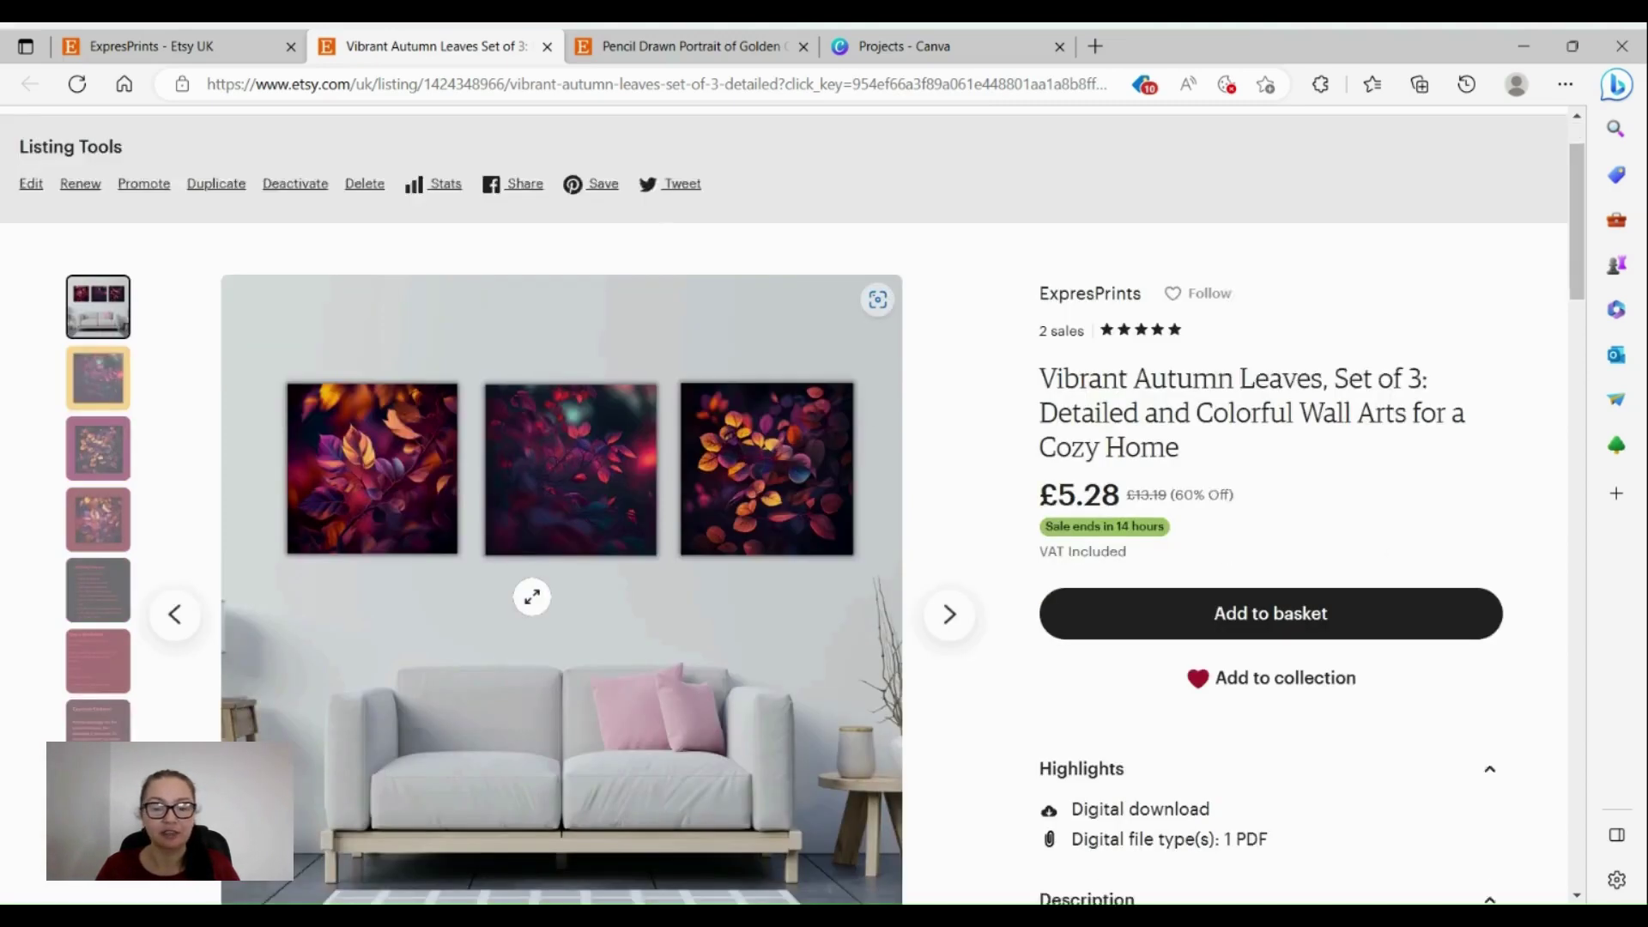
{"action": "left_click", "coordinate": [547, 47]}
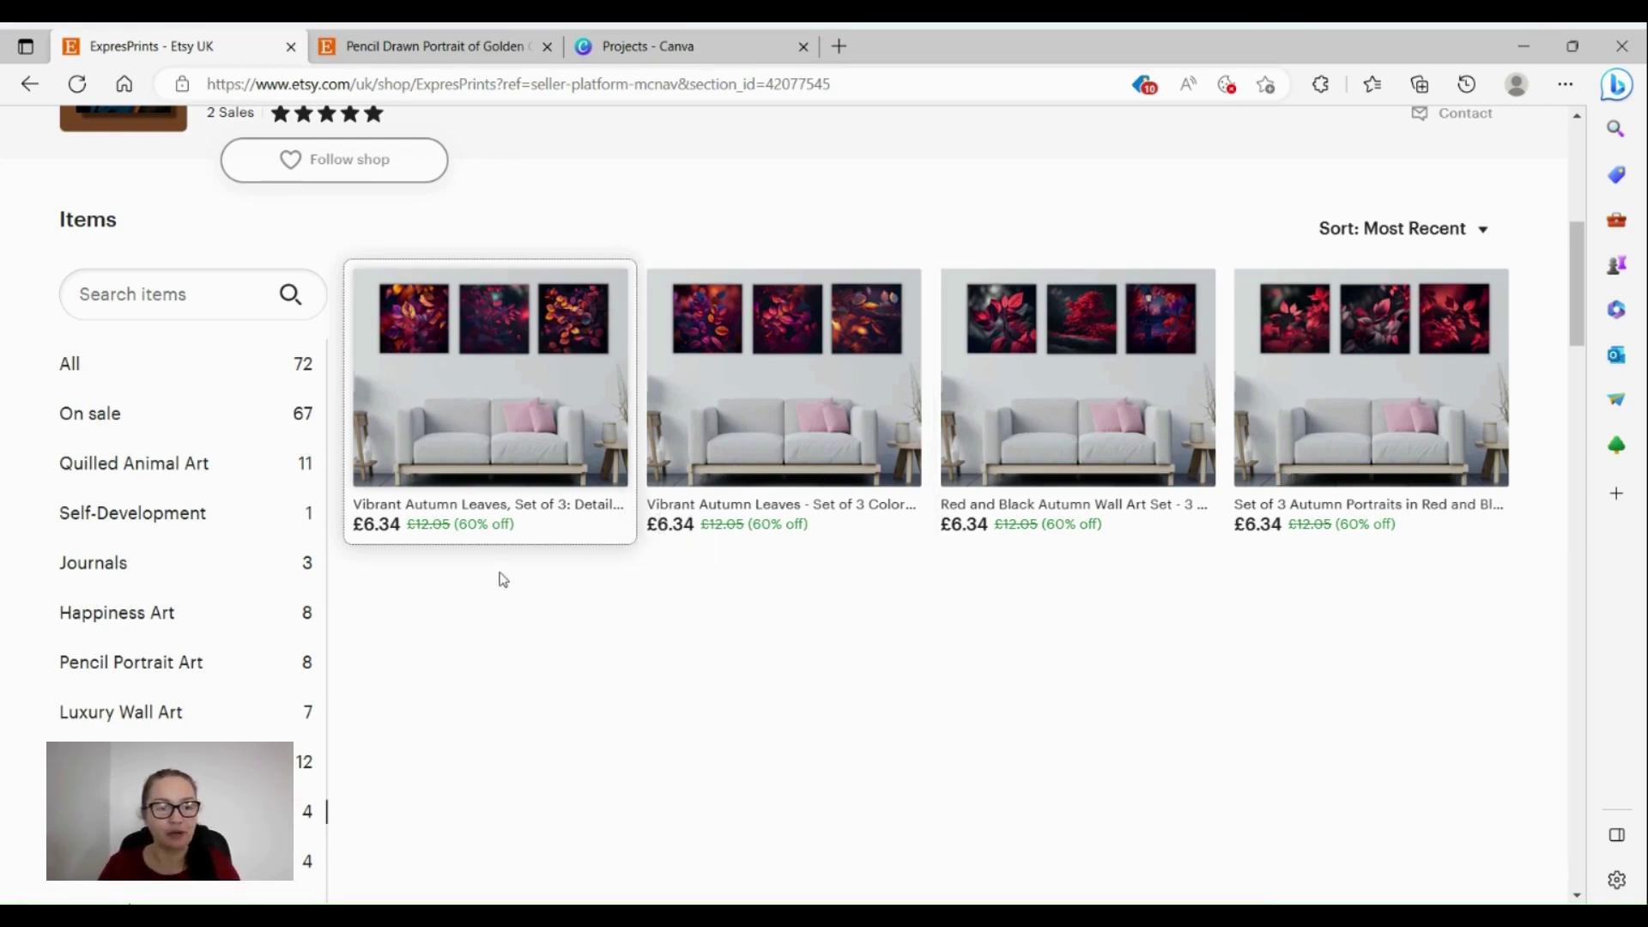
- Open the Pencil Drawn Portrait of Golden Collie listing from the Pencil Portrait Art section
{"action": "scroll", "coordinate": [379, 570], "scroll_direction": "up", "scroll_amount": 1}
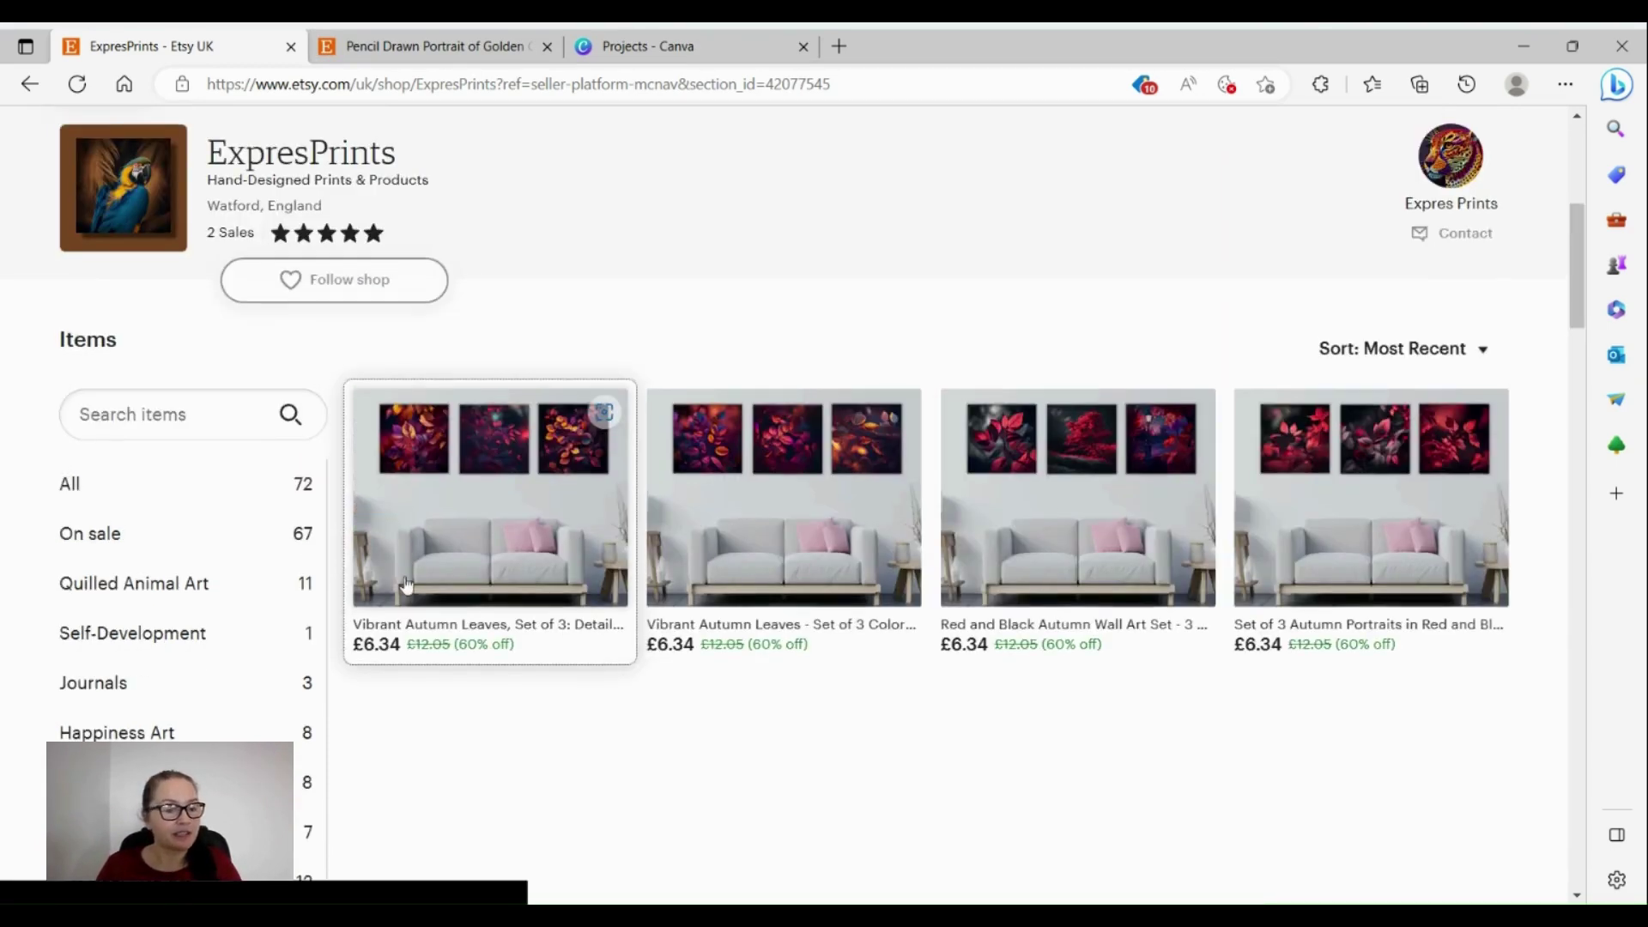
{"action": "scroll", "coordinate": [343, 592], "scroll_direction": "down", "scroll_amount": 2}
{"action": "scroll", "coordinate": [291, 598], "scroll_direction": "down", "scroll_amount": 1}
{"action": "scroll", "coordinate": [286, 478], "scroll_direction": "up", "scroll_amount": 2}
{"action": "scroll", "coordinate": [213, 570], "scroll_direction": "down", "scroll_amount": 2}
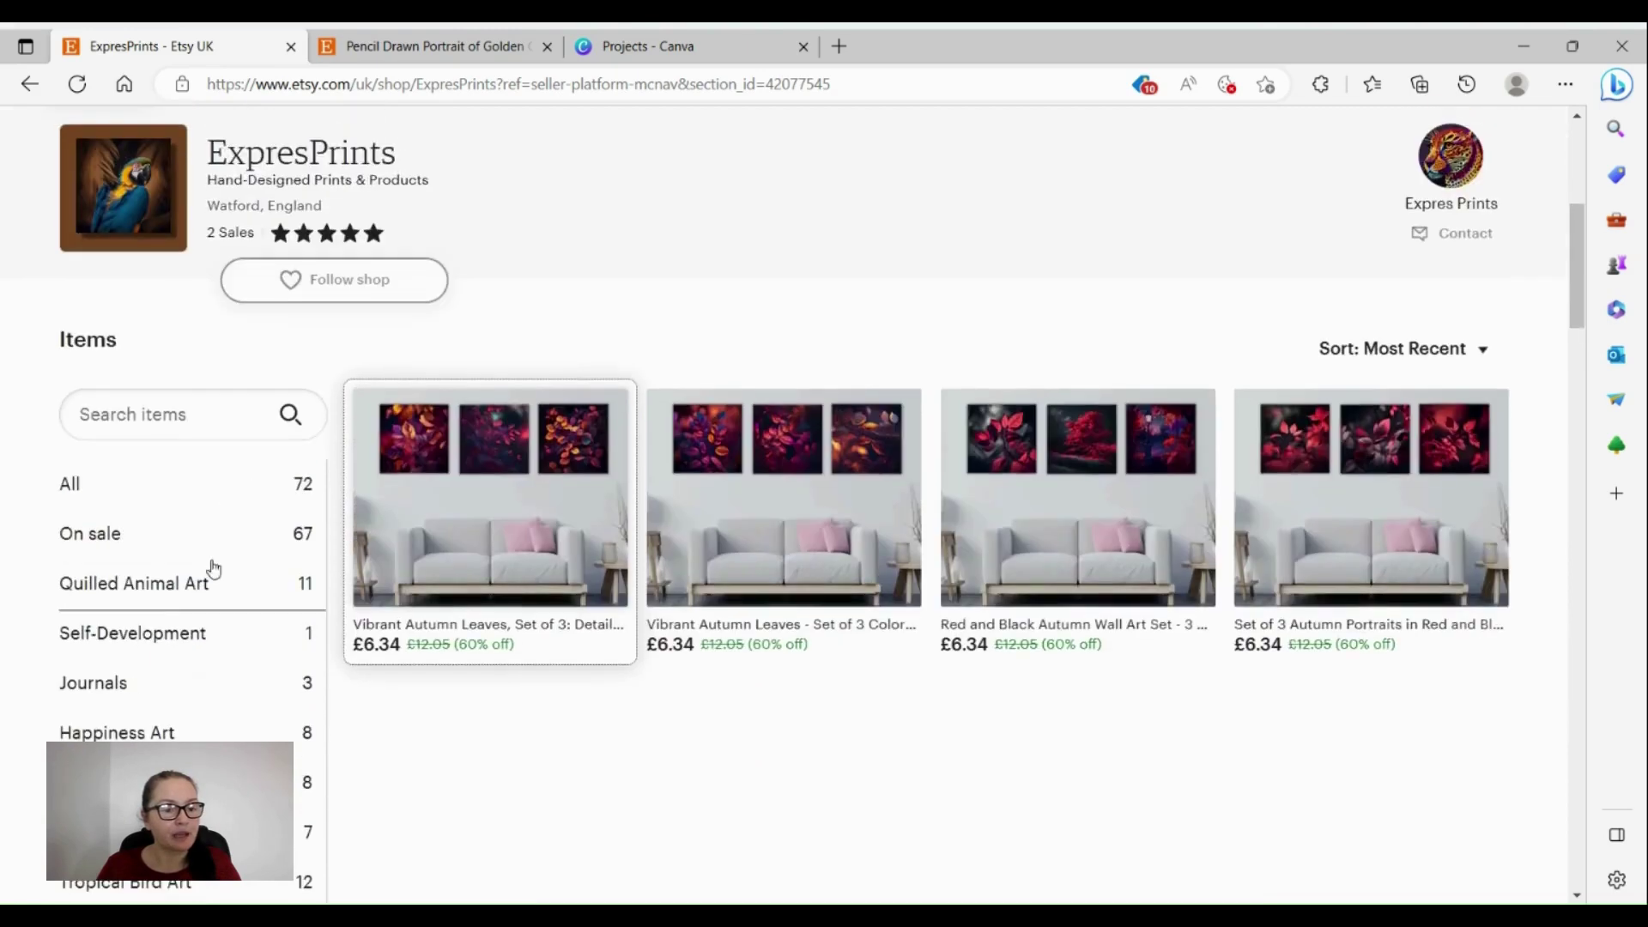
{"action": "left_click", "coordinate": [154, 546]}
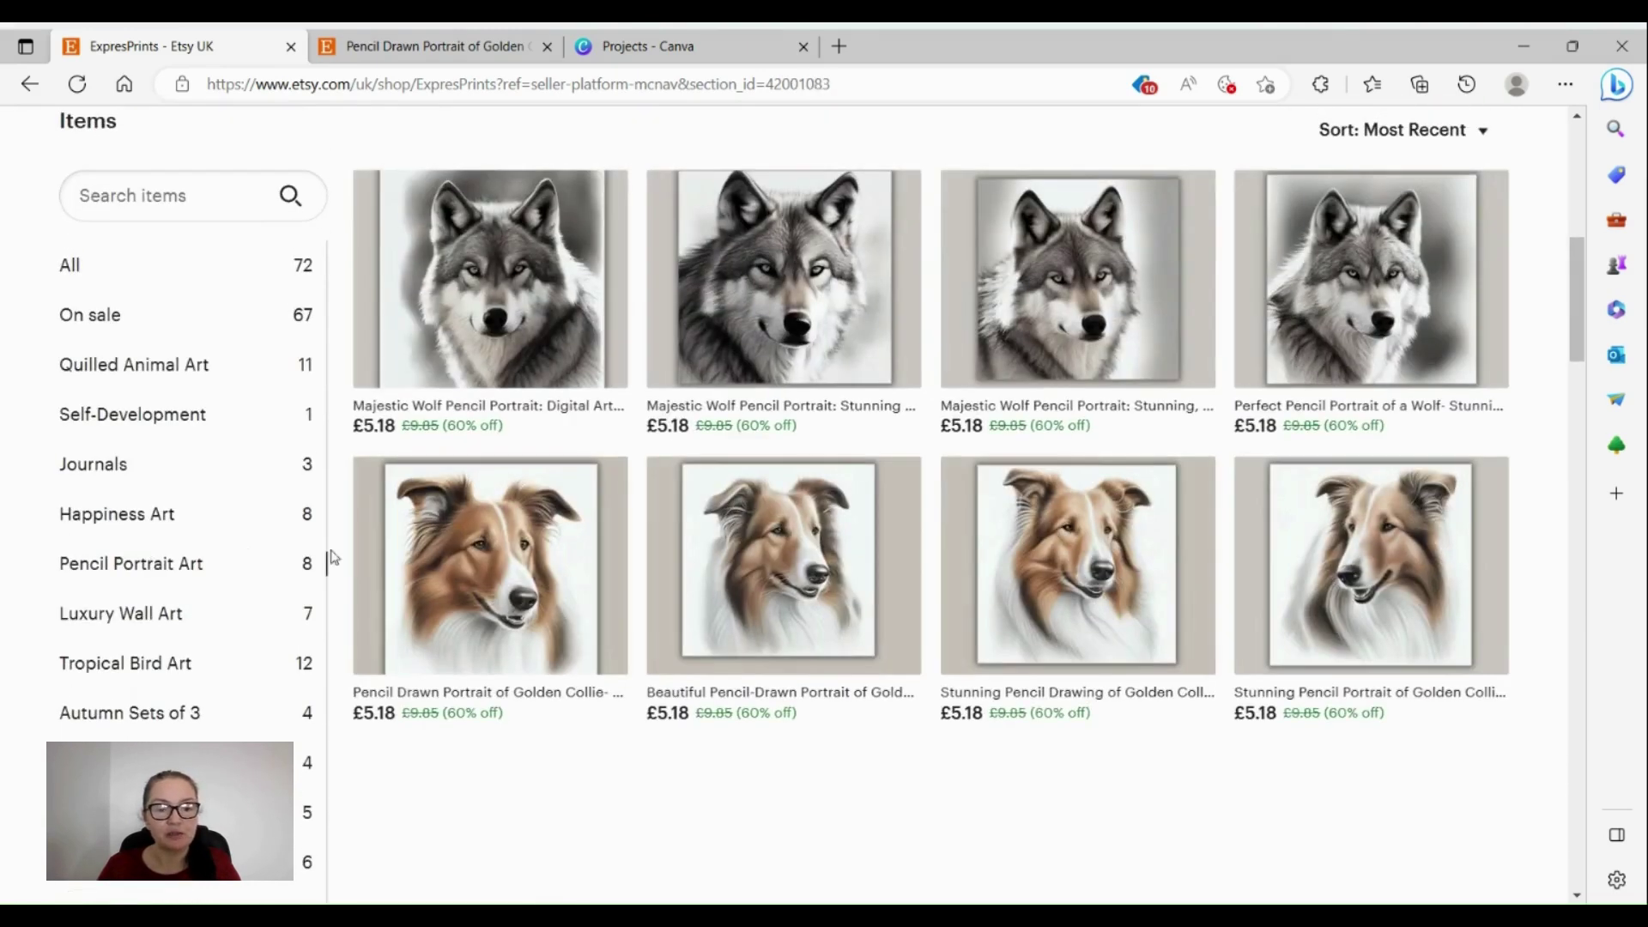
{"action": "left_click", "coordinate": [478, 567]}
- Expand the listing's full description to read the 4000 X 4000 print file details
{"action": "scroll", "coordinate": [1136, 581], "scroll_direction": "down", "scroll_amount": 3}
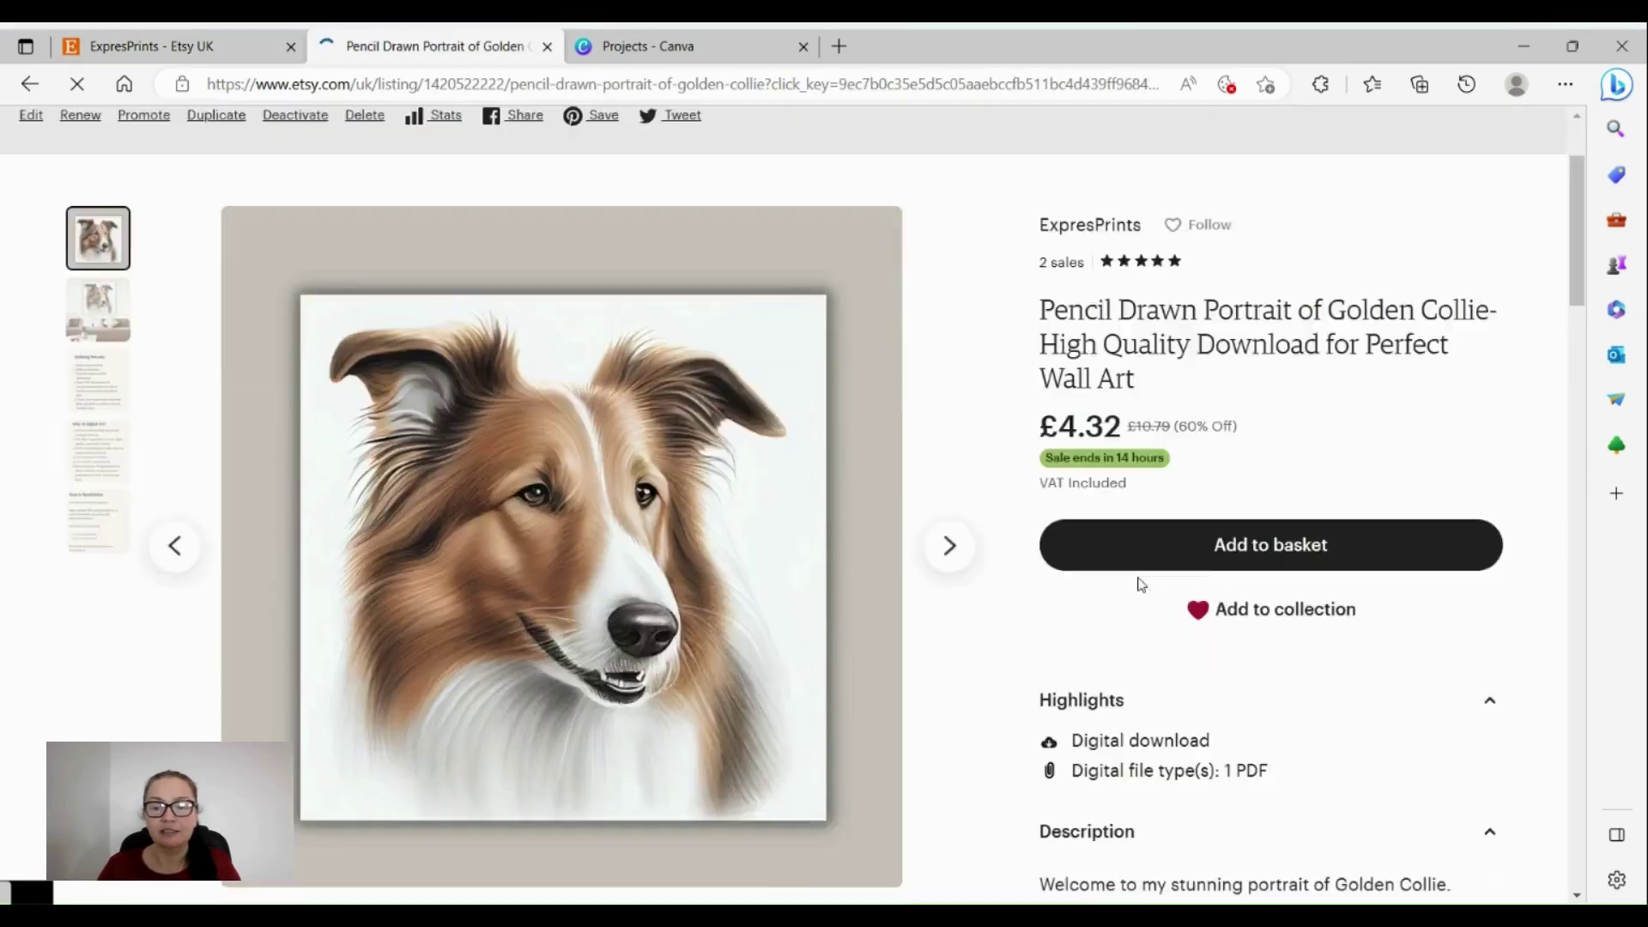
{"action": "scroll", "coordinate": [1292, 515], "scroll_direction": "down", "scroll_amount": 4}
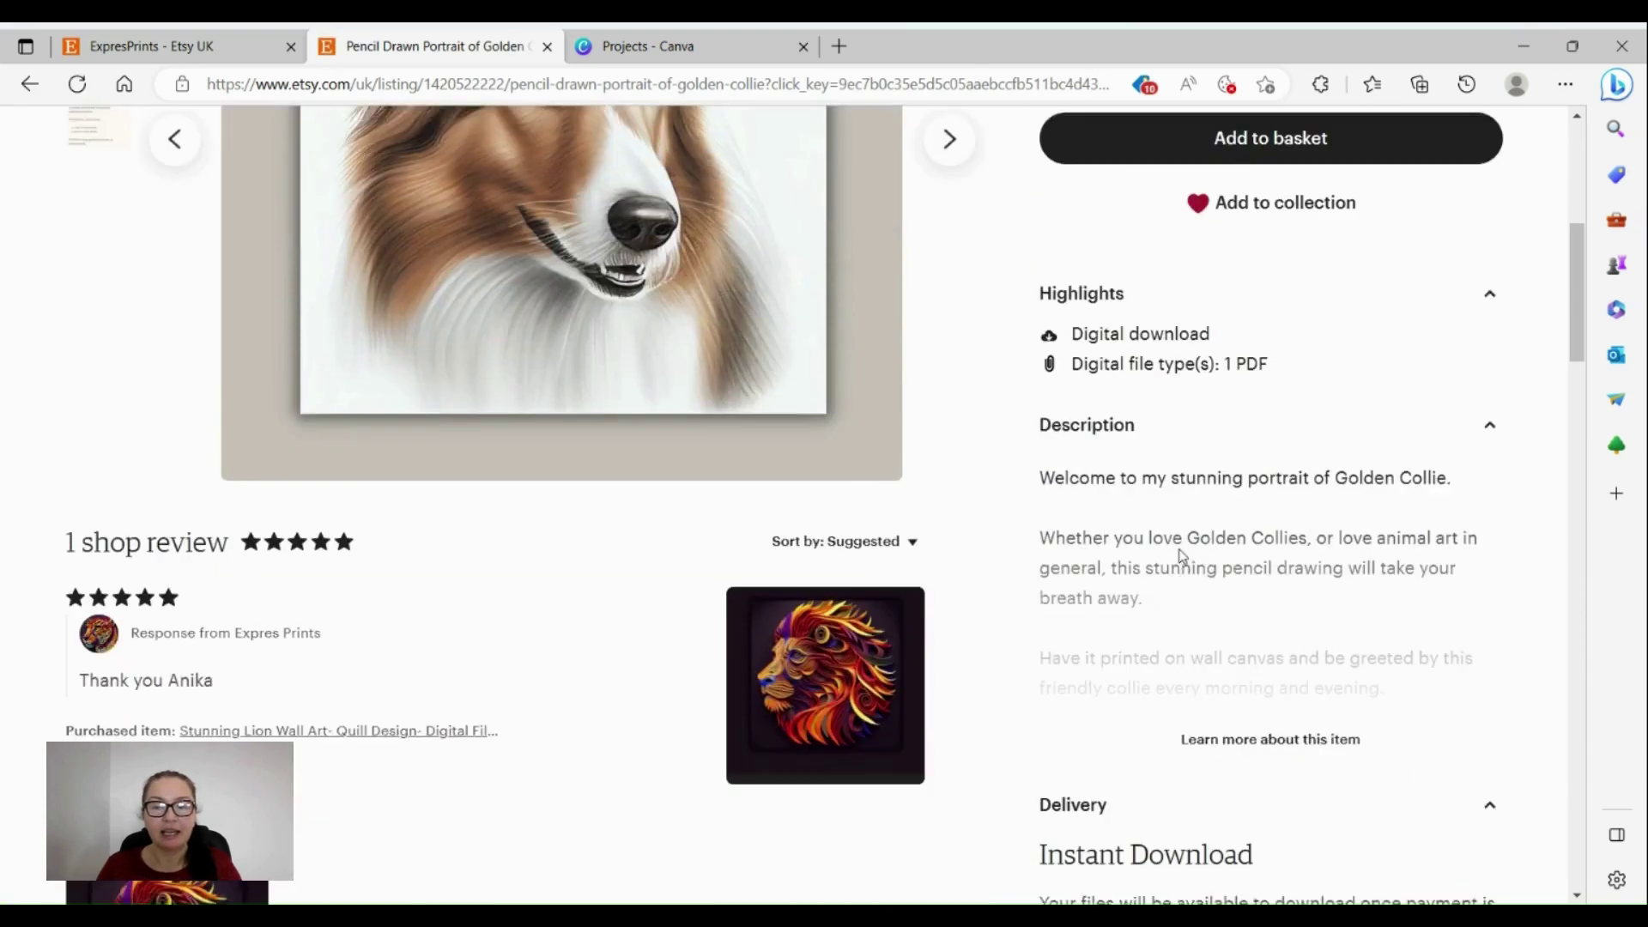
{"action": "left_click", "coordinate": [1253, 718]}
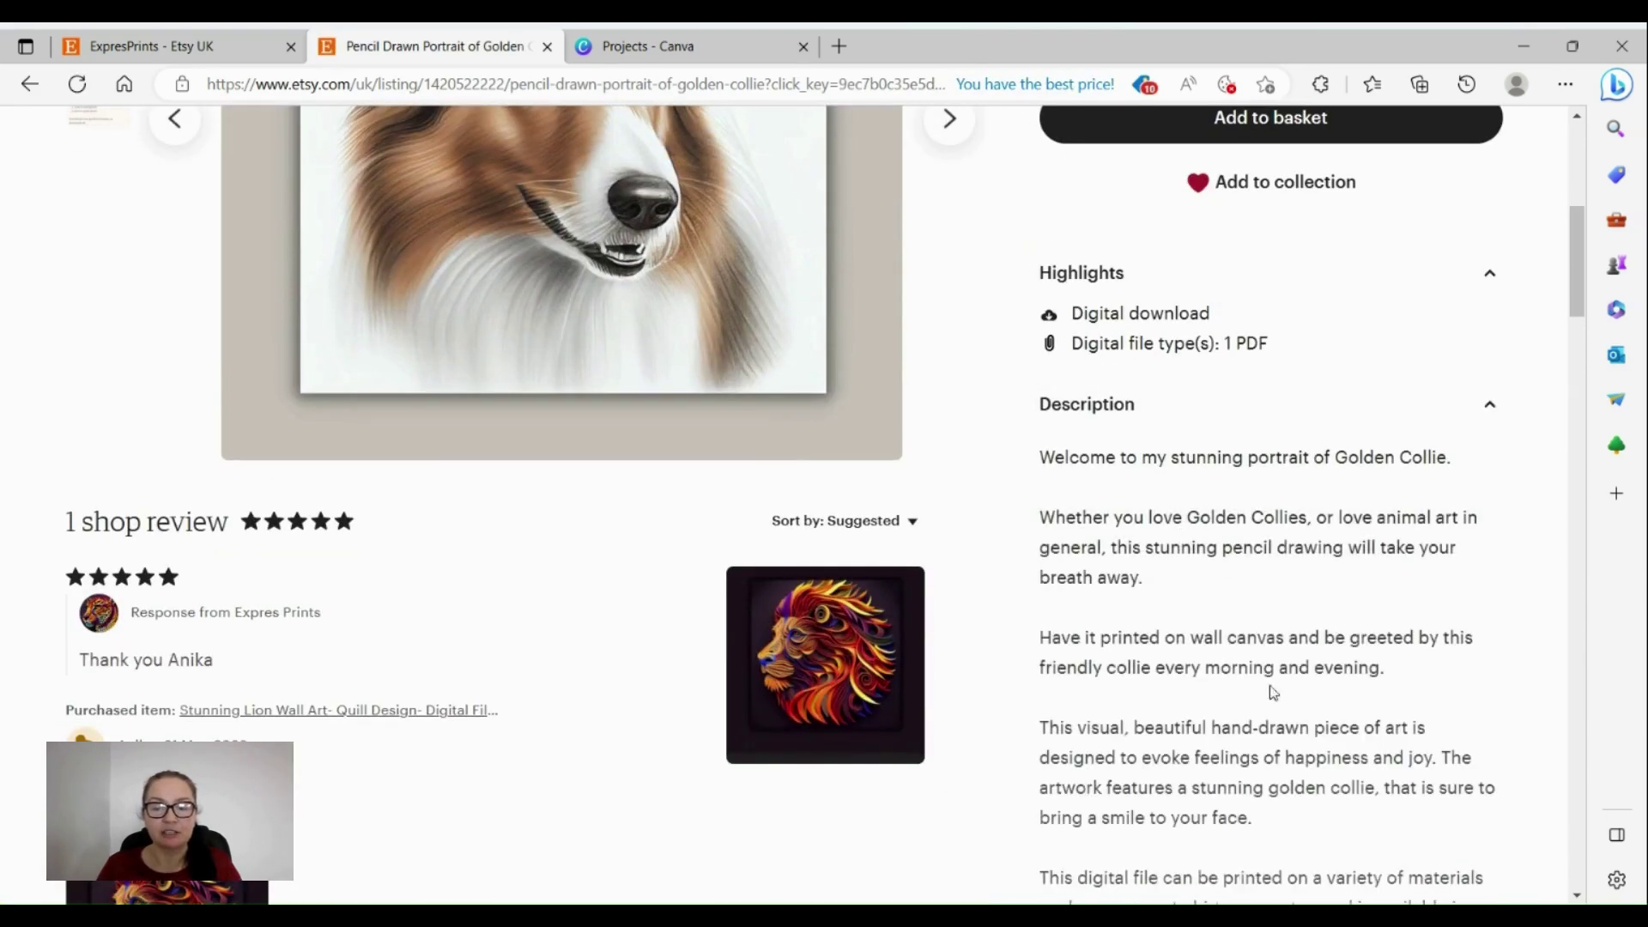
{"action": "scroll", "coordinate": [1236, 652], "scroll_direction": "down", "scroll_amount": 3}
{"action": "scroll", "coordinate": [1232, 617], "scroll_direction": "down", "scroll_amount": 5}
{"action": "scroll", "coordinate": [1217, 615], "scroll_direction": "down", "scroll_amount": 8}
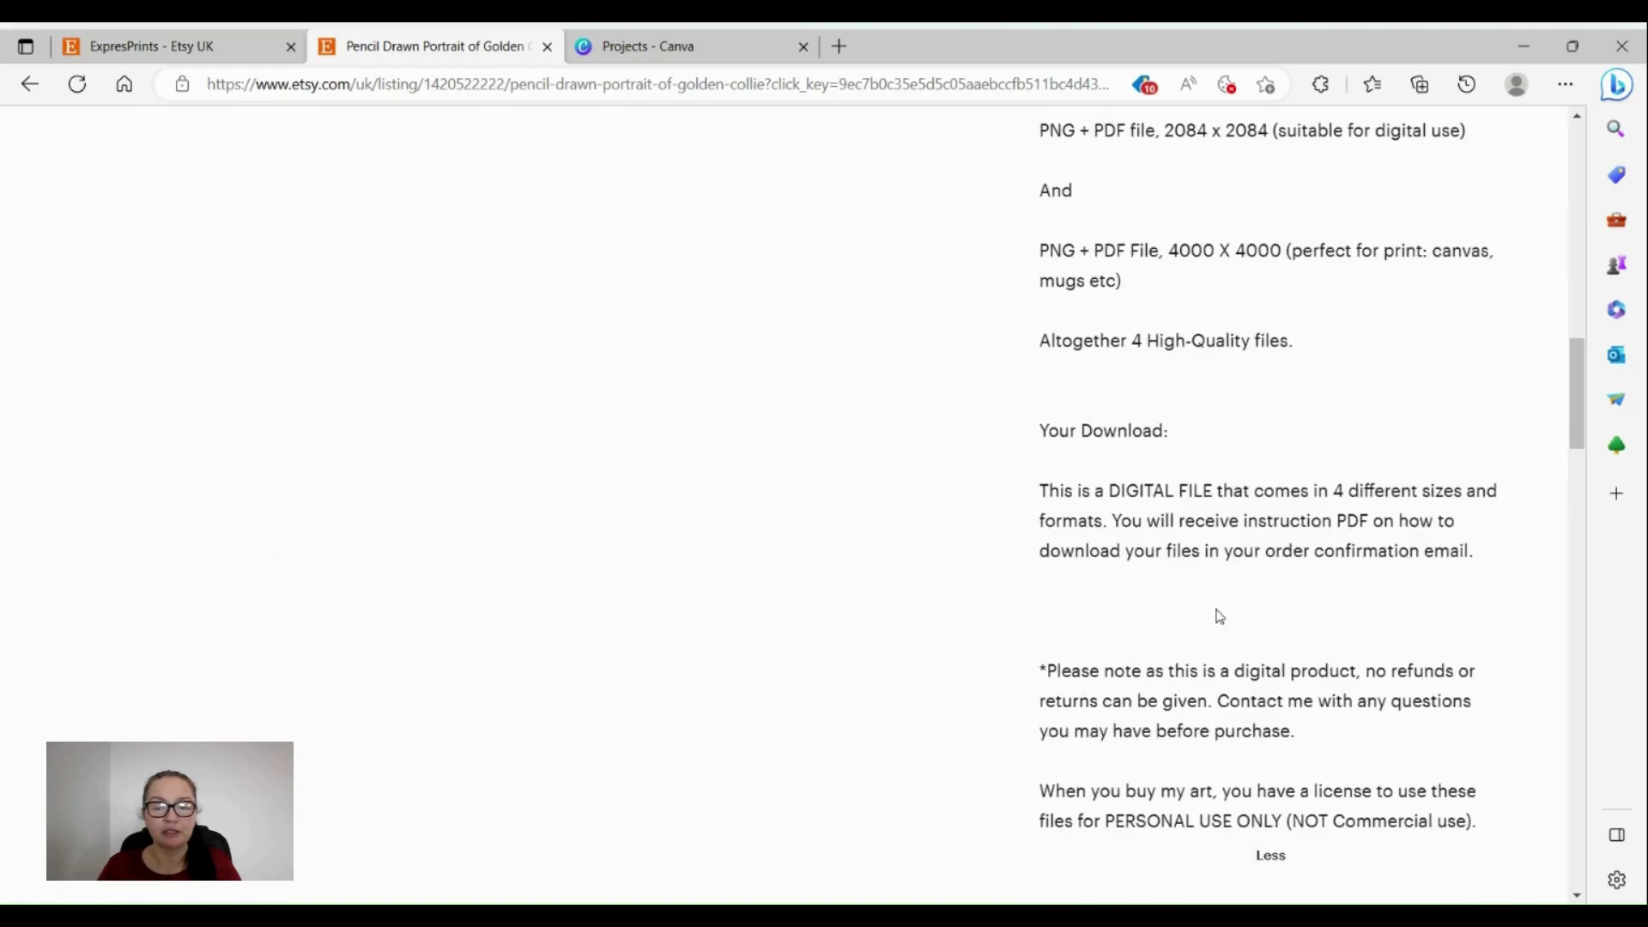
{"action": "scroll", "coordinate": [1193, 592], "scroll_direction": "up", "scroll_amount": 5}
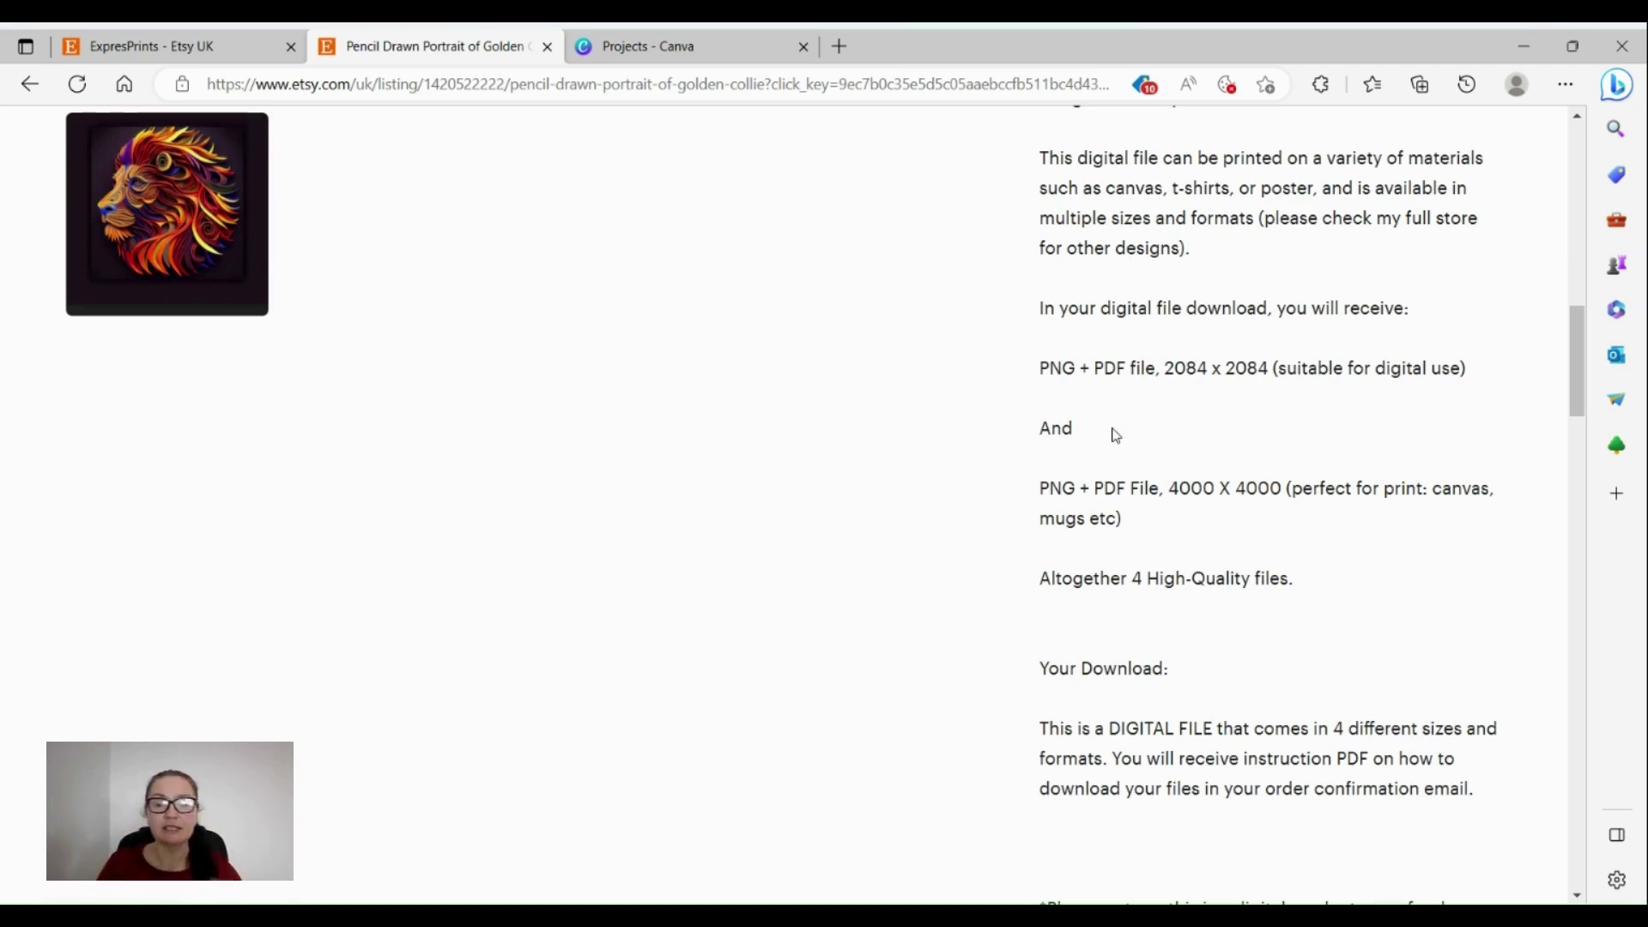
- From the Canva home page, create a custom-size 4000 × 4000 px design
{"action": "left_click", "coordinate": [685, 49]}
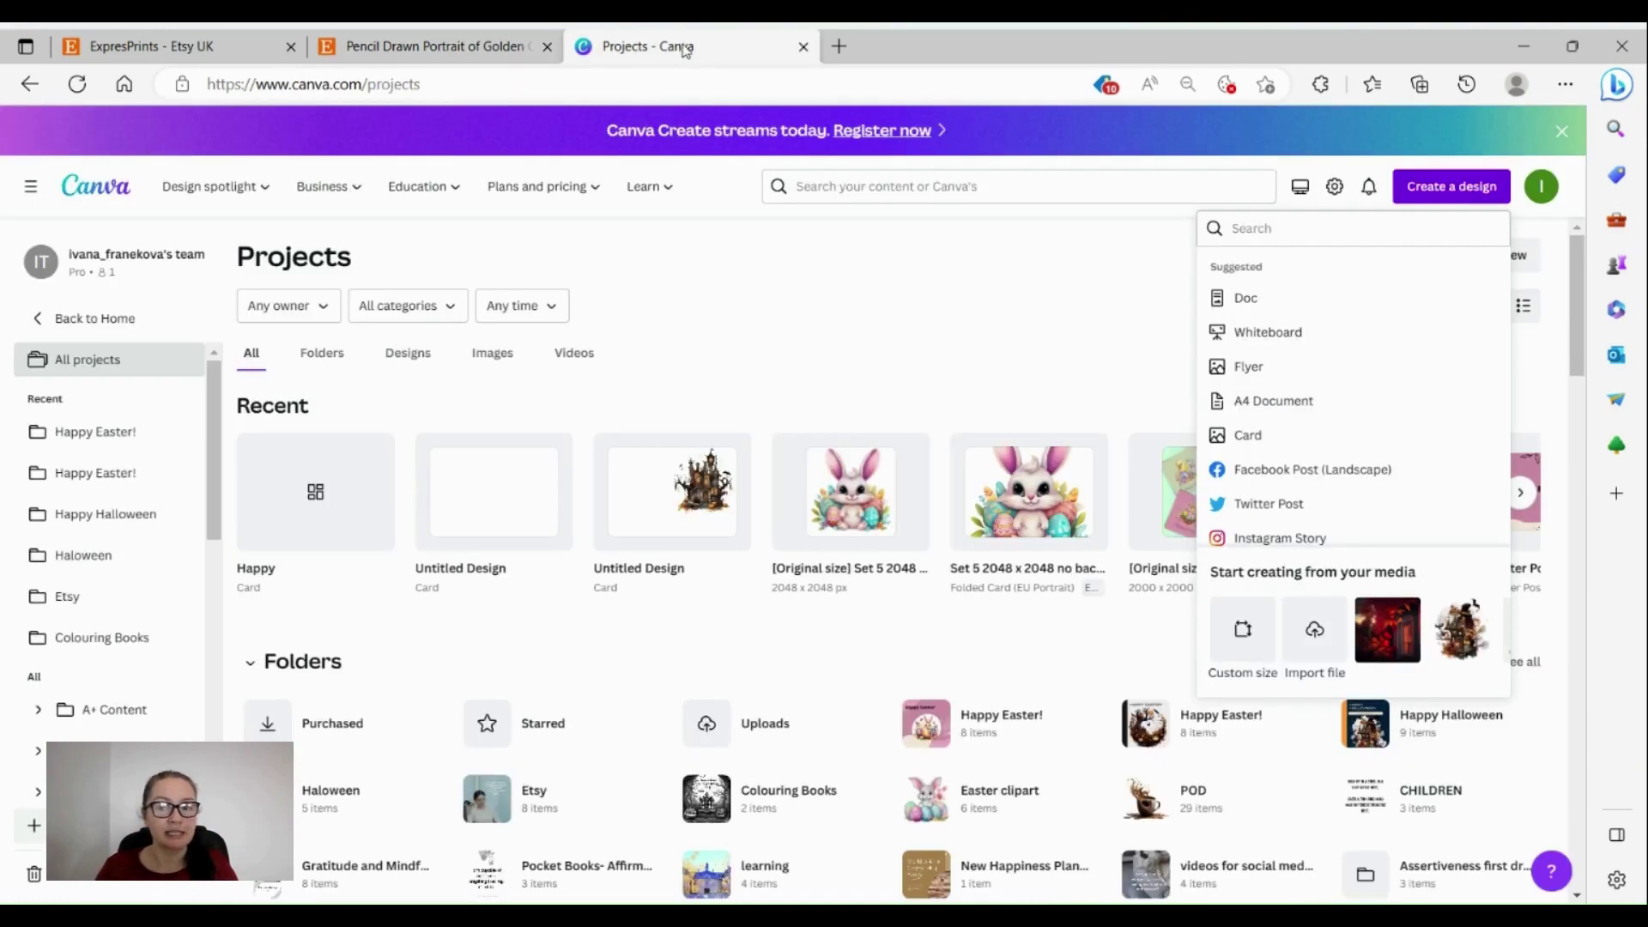
{"action": "left_click", "coordinate": [76, 194]}
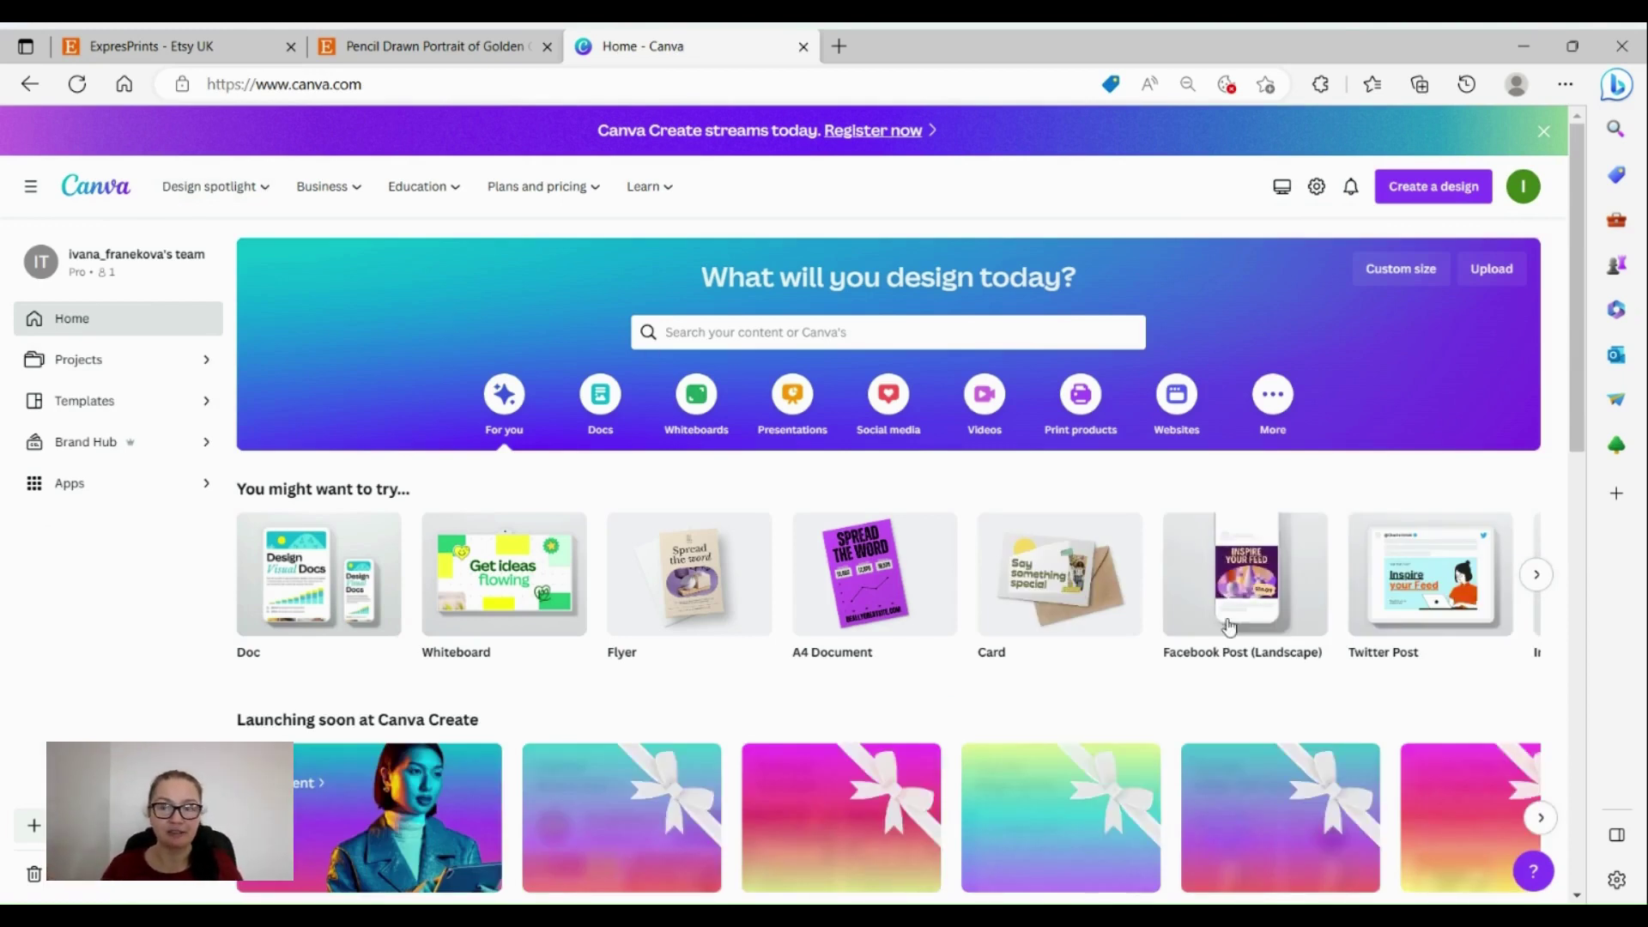
{"action": "left_click", "coordinate": [1432, 205]}
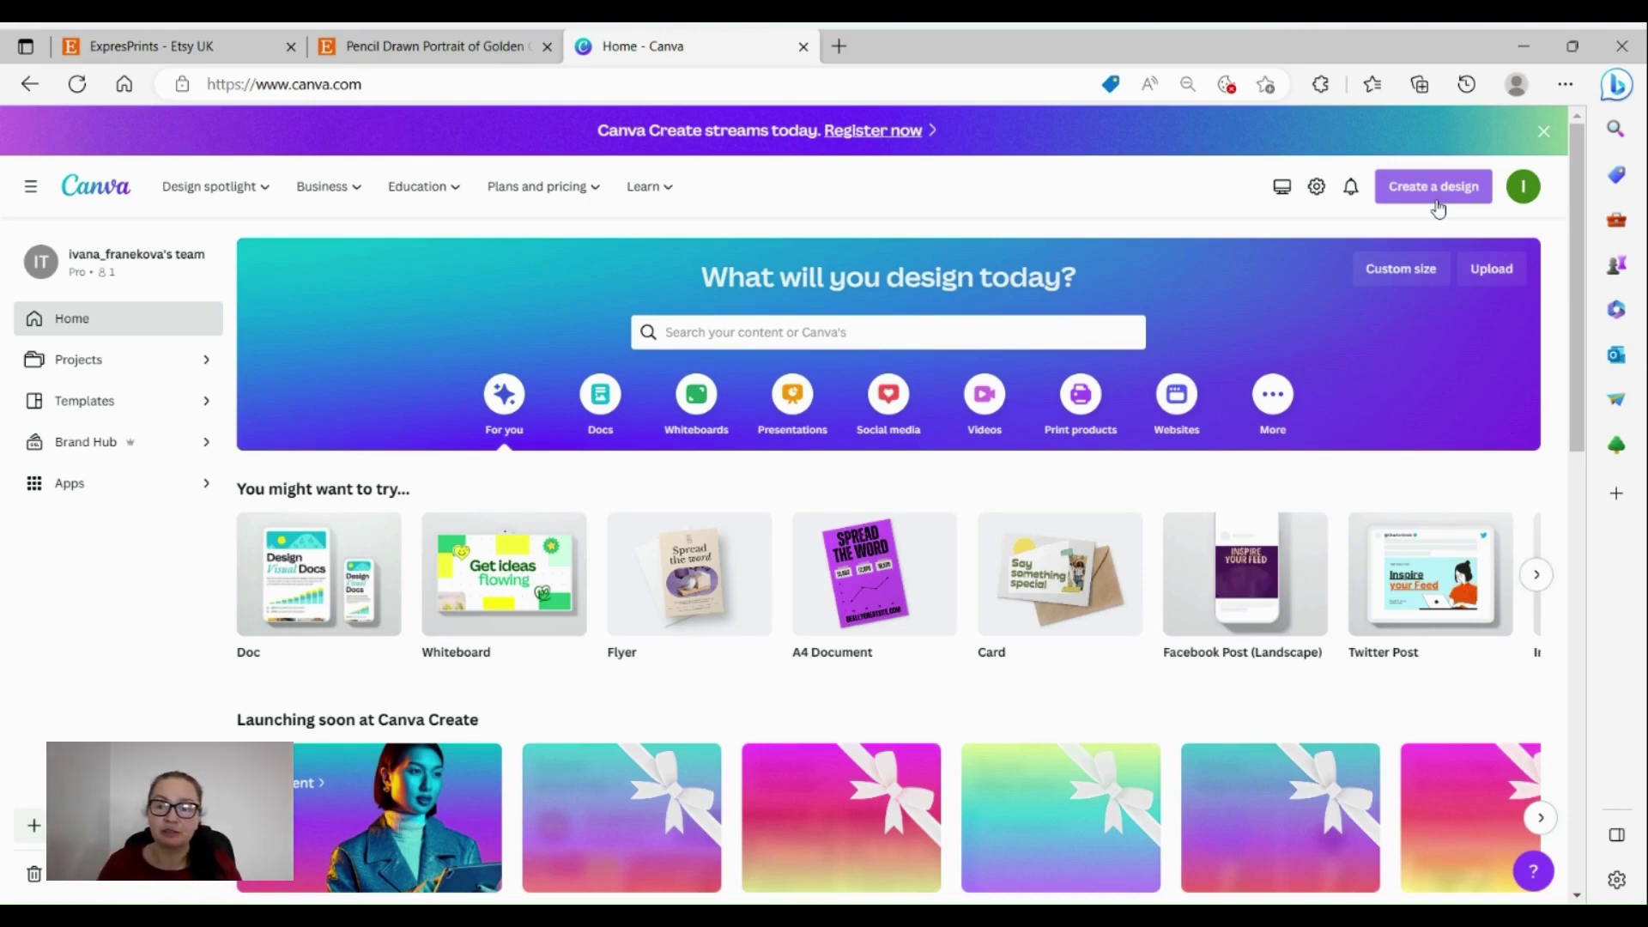
{"action": "left_click", "coordinate": [1433, 203]}
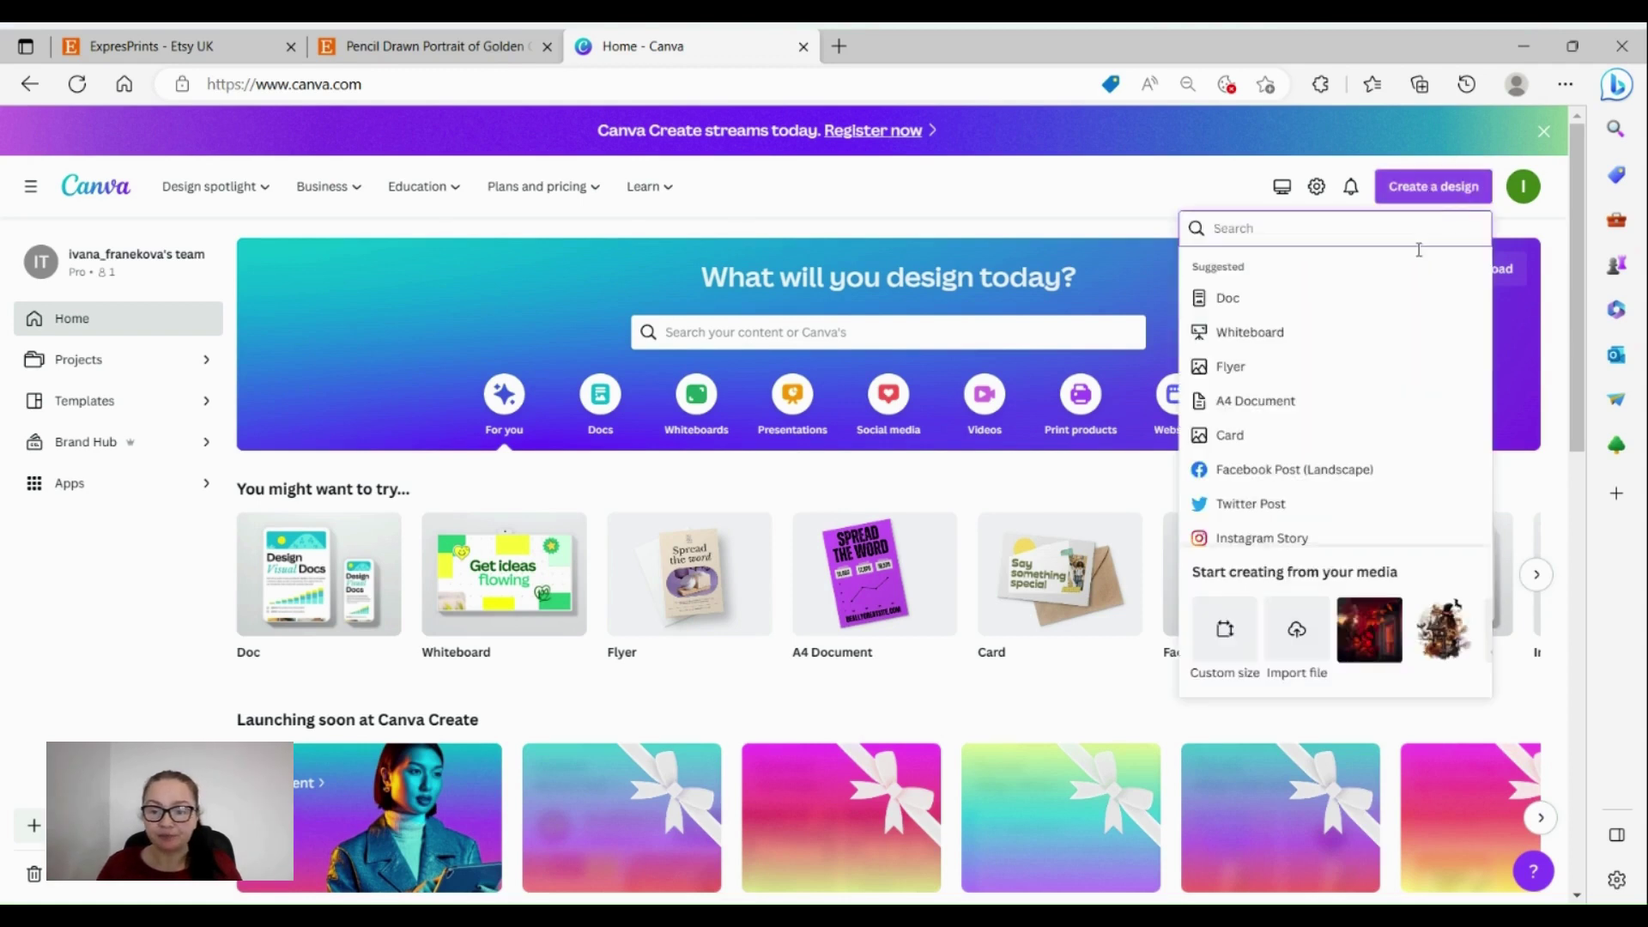
{"action": "scroll", "coordinate": [1324, 460], "scroll_direction": "down", "scroll_amount": 5}
{"action": "scroll", "coordinate": [1326, 463], "scroll_direction": "down", "scroll_amount": 4}
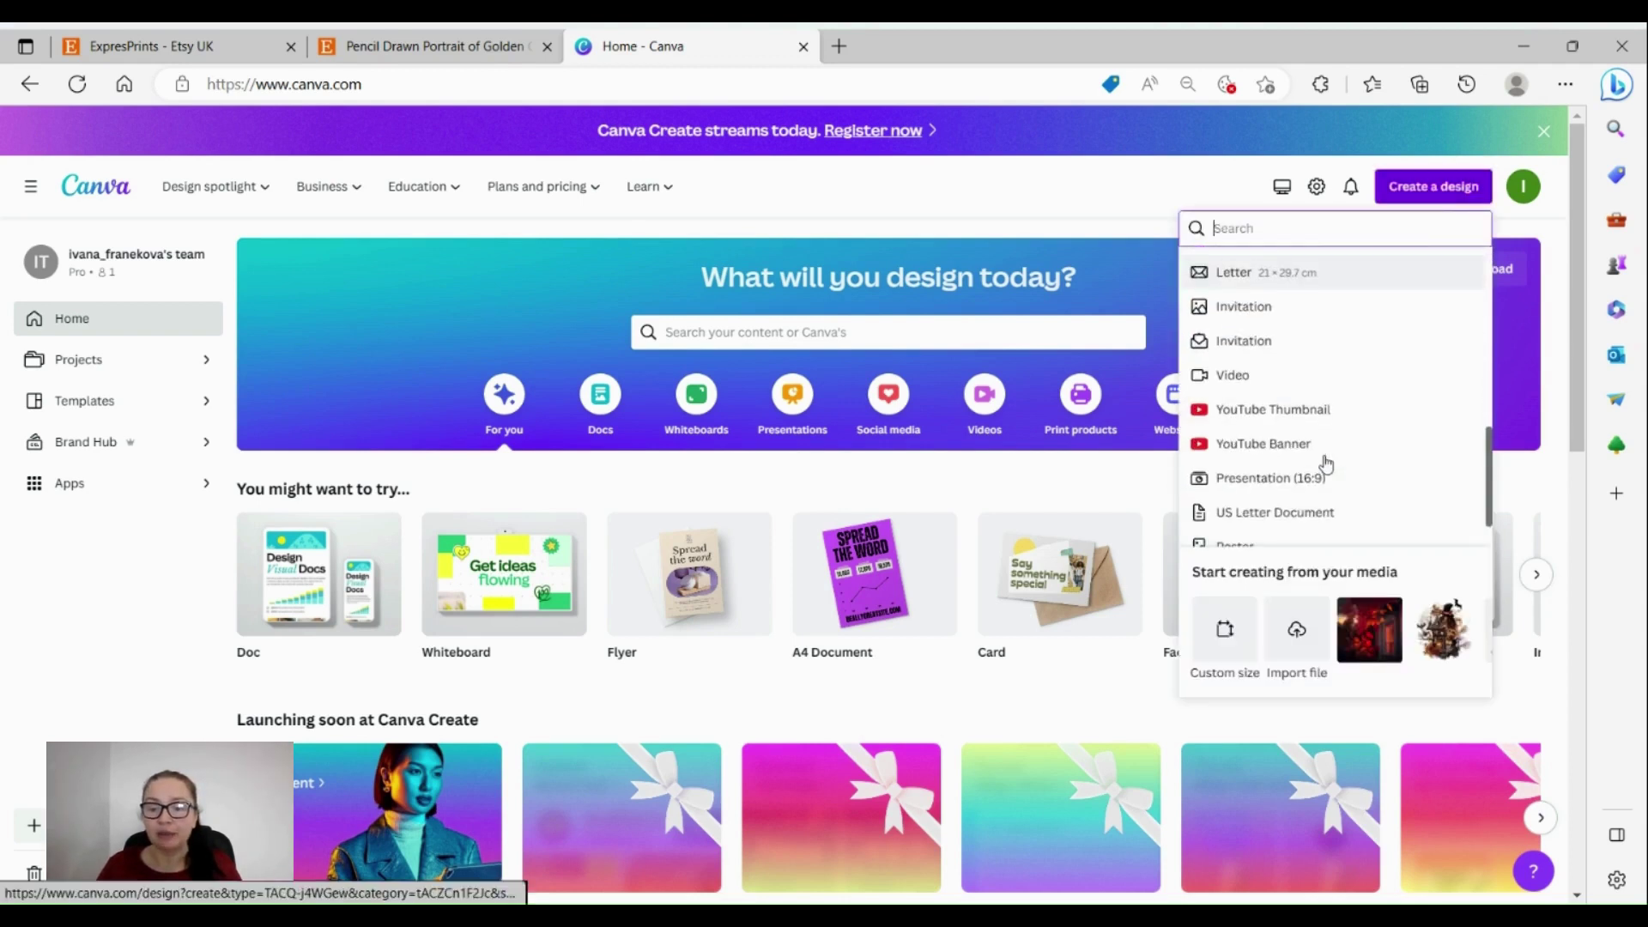
{"action": "left_click", "coordinate": [1225, 630]}
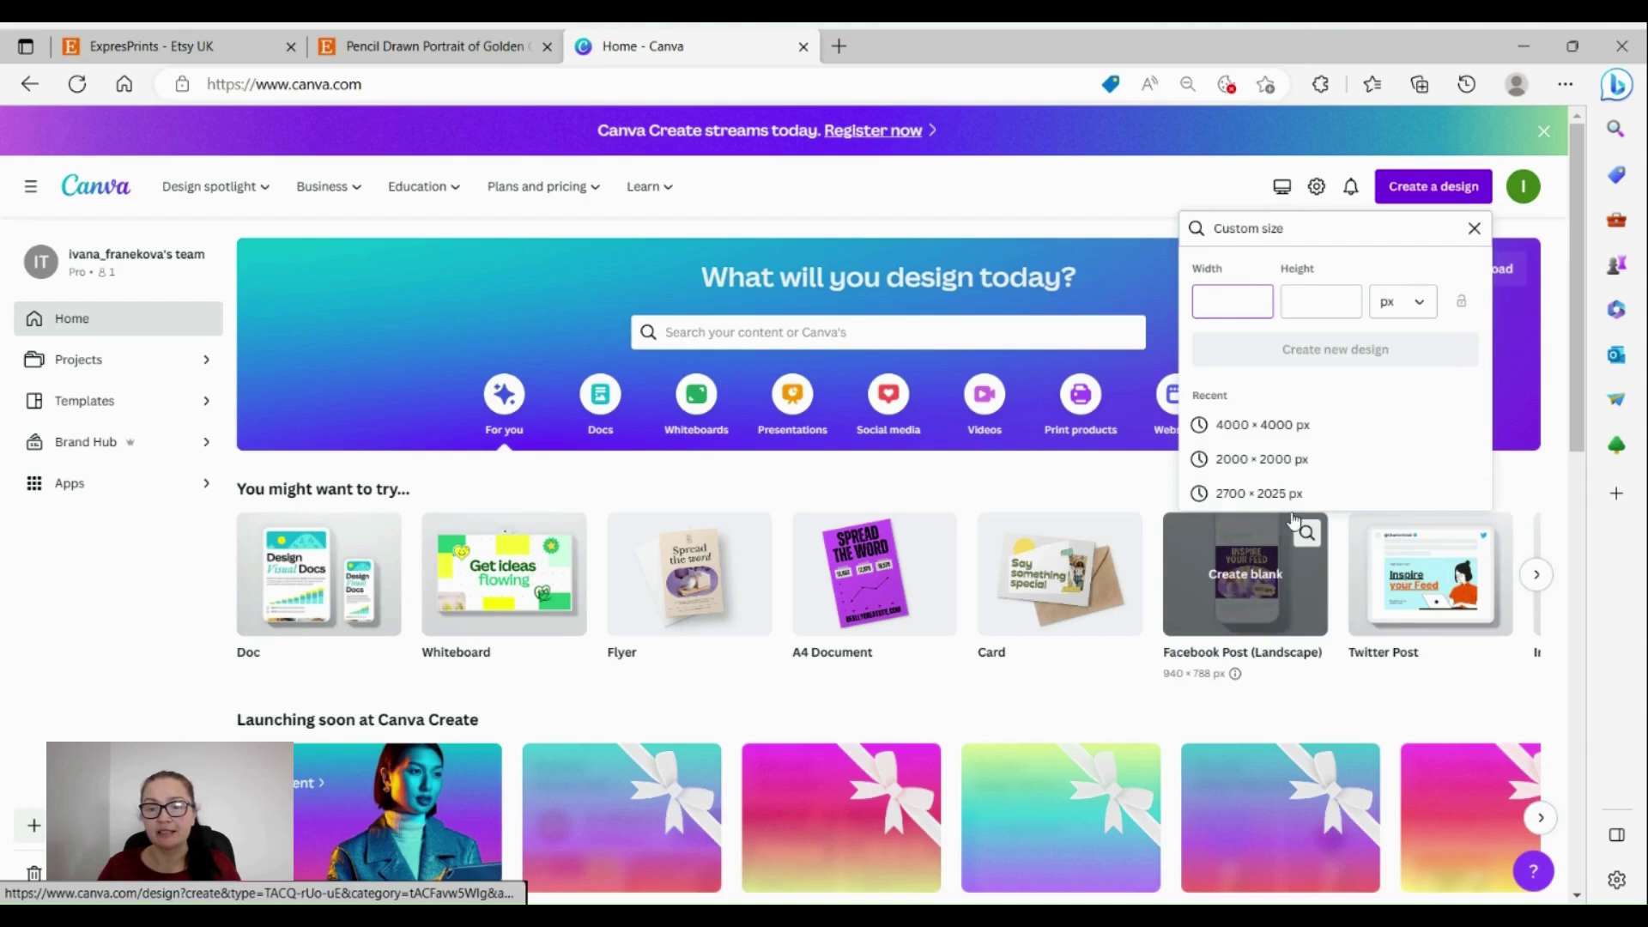
{"action": "left_click", "coordinate": [1274, 427]}
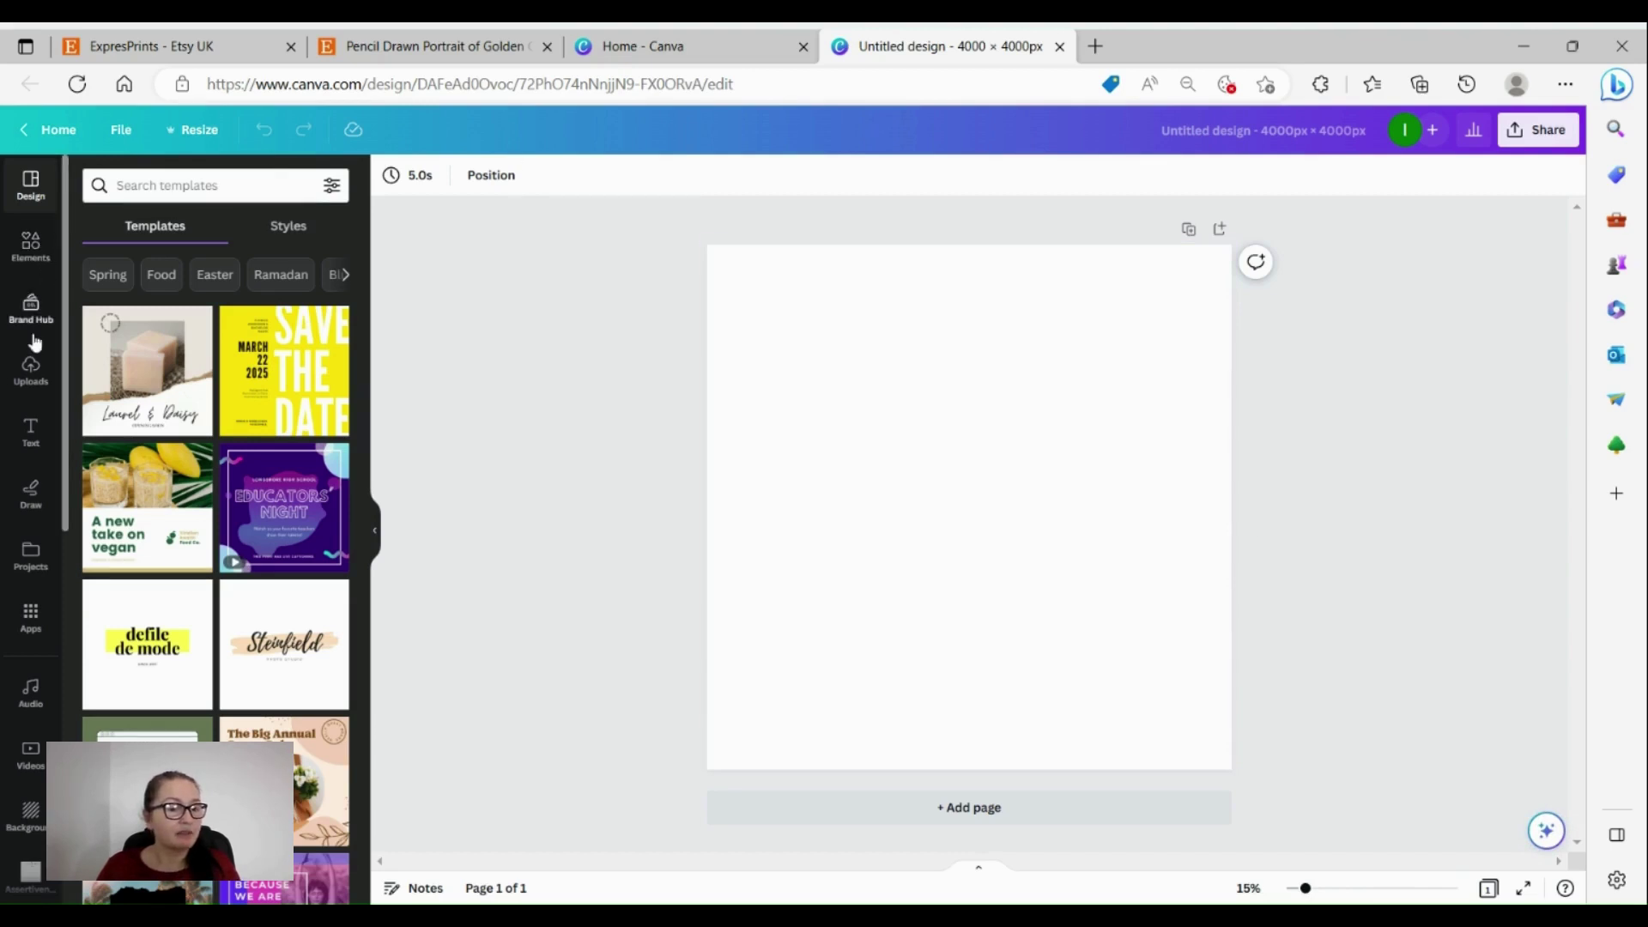
- Add the uploaded collie portrait to the page and set it as the background
{"action": "left_click", "coordinate": [26, 384]}
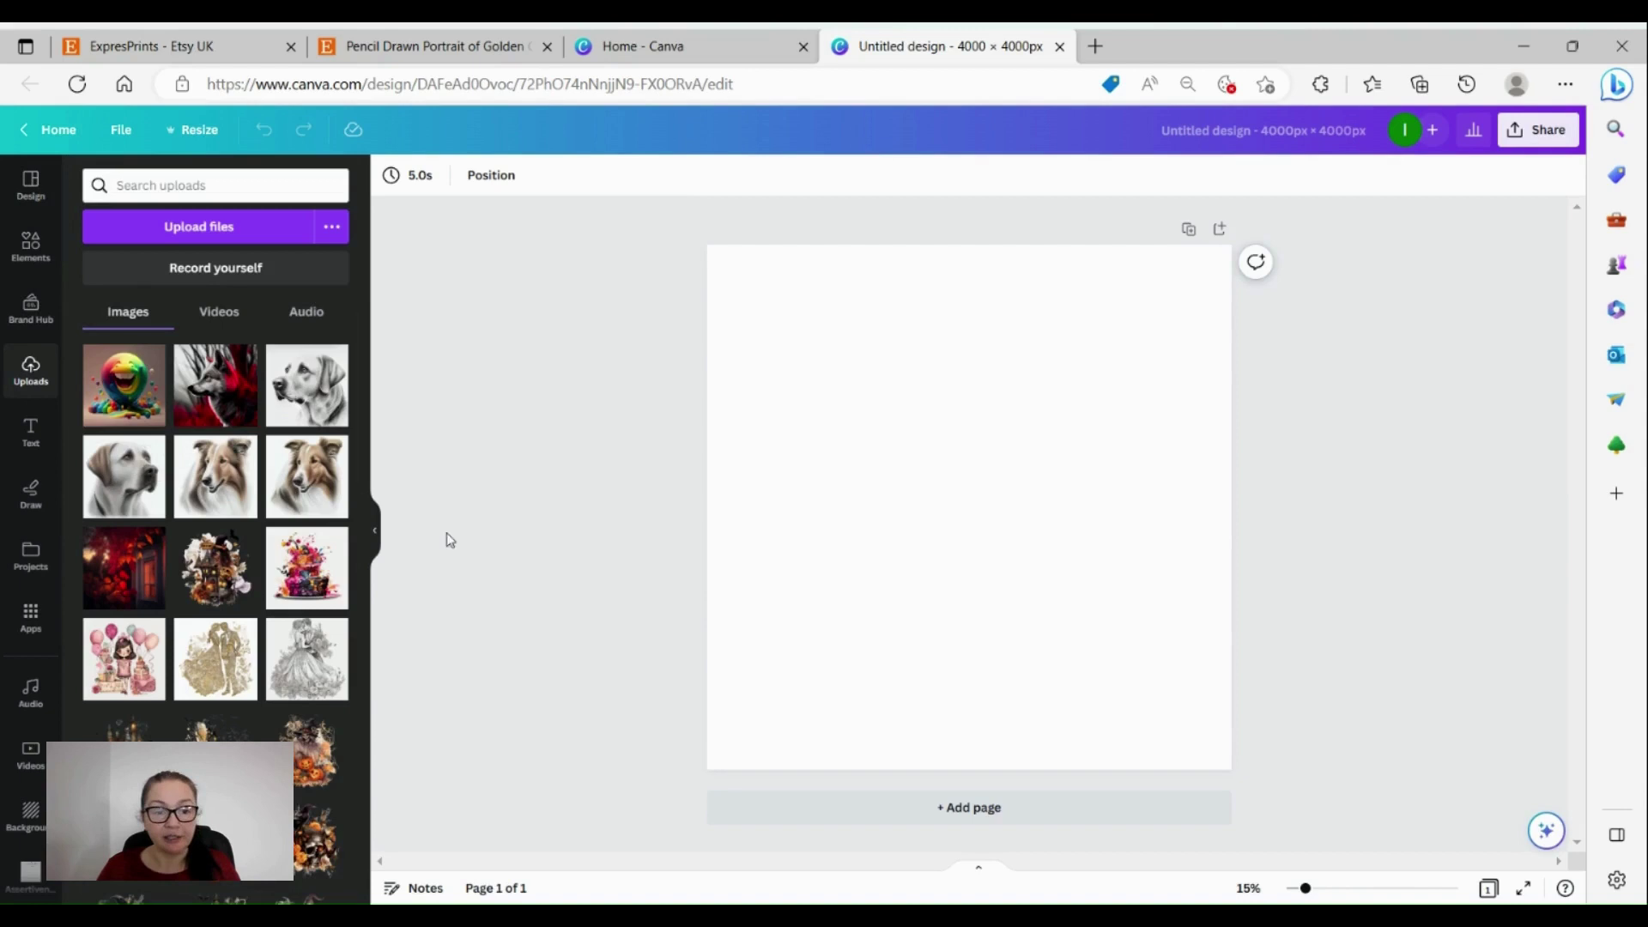
{"action": "left_click", "coordinate": [215, 492]}
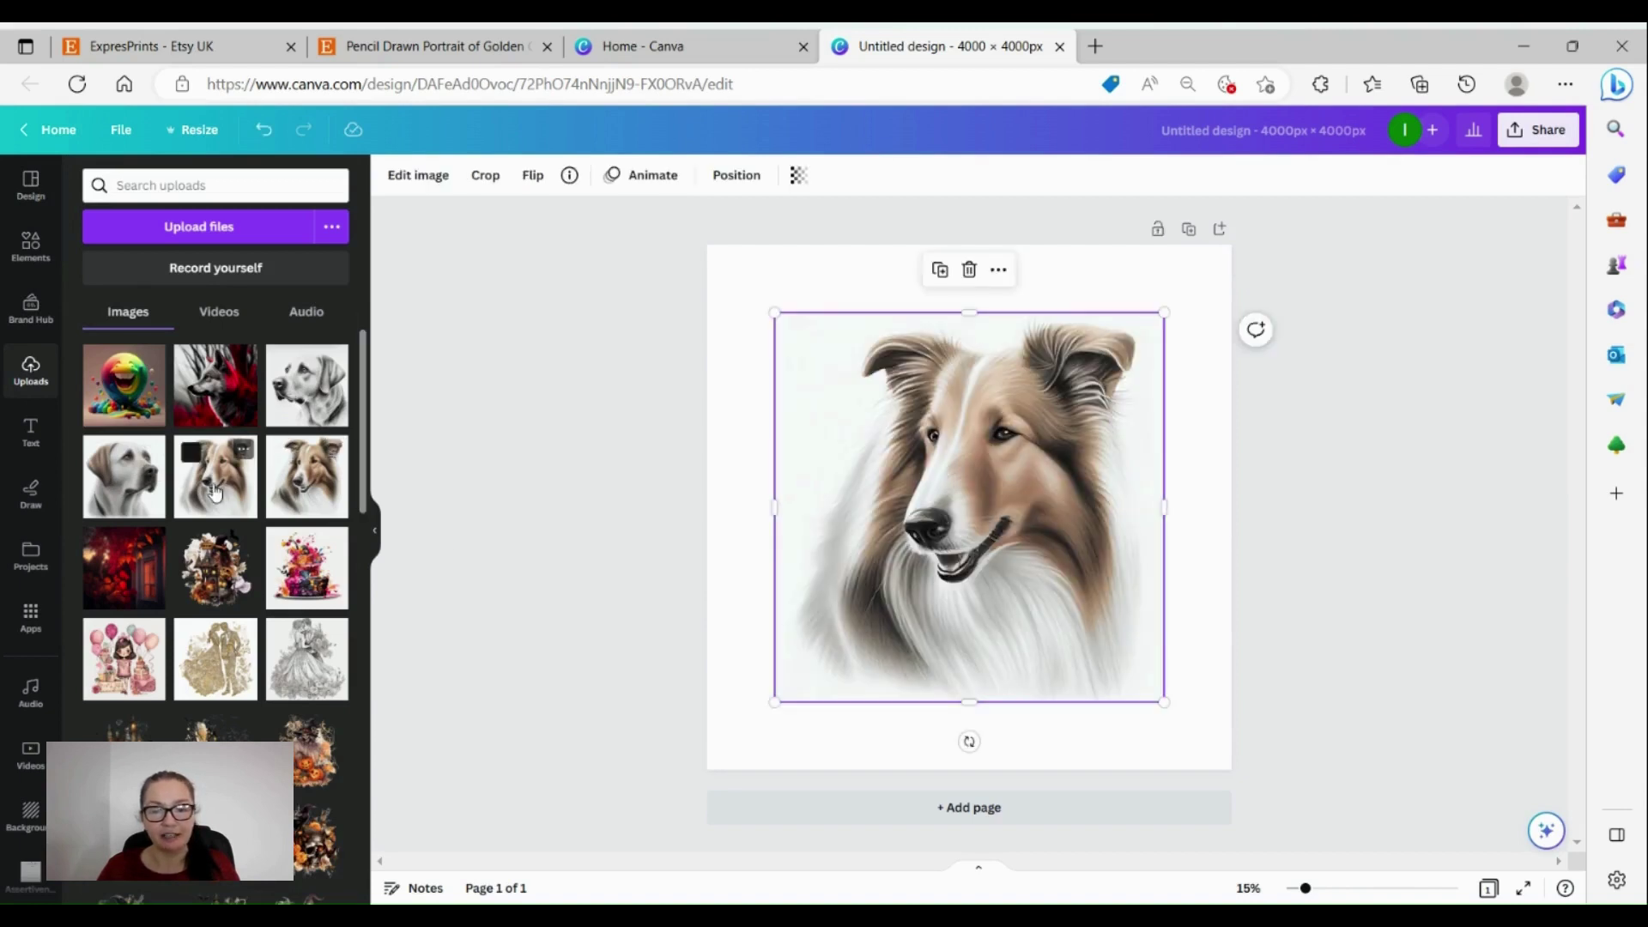
{"action": "right_click", "coordinate": [899, 503]}
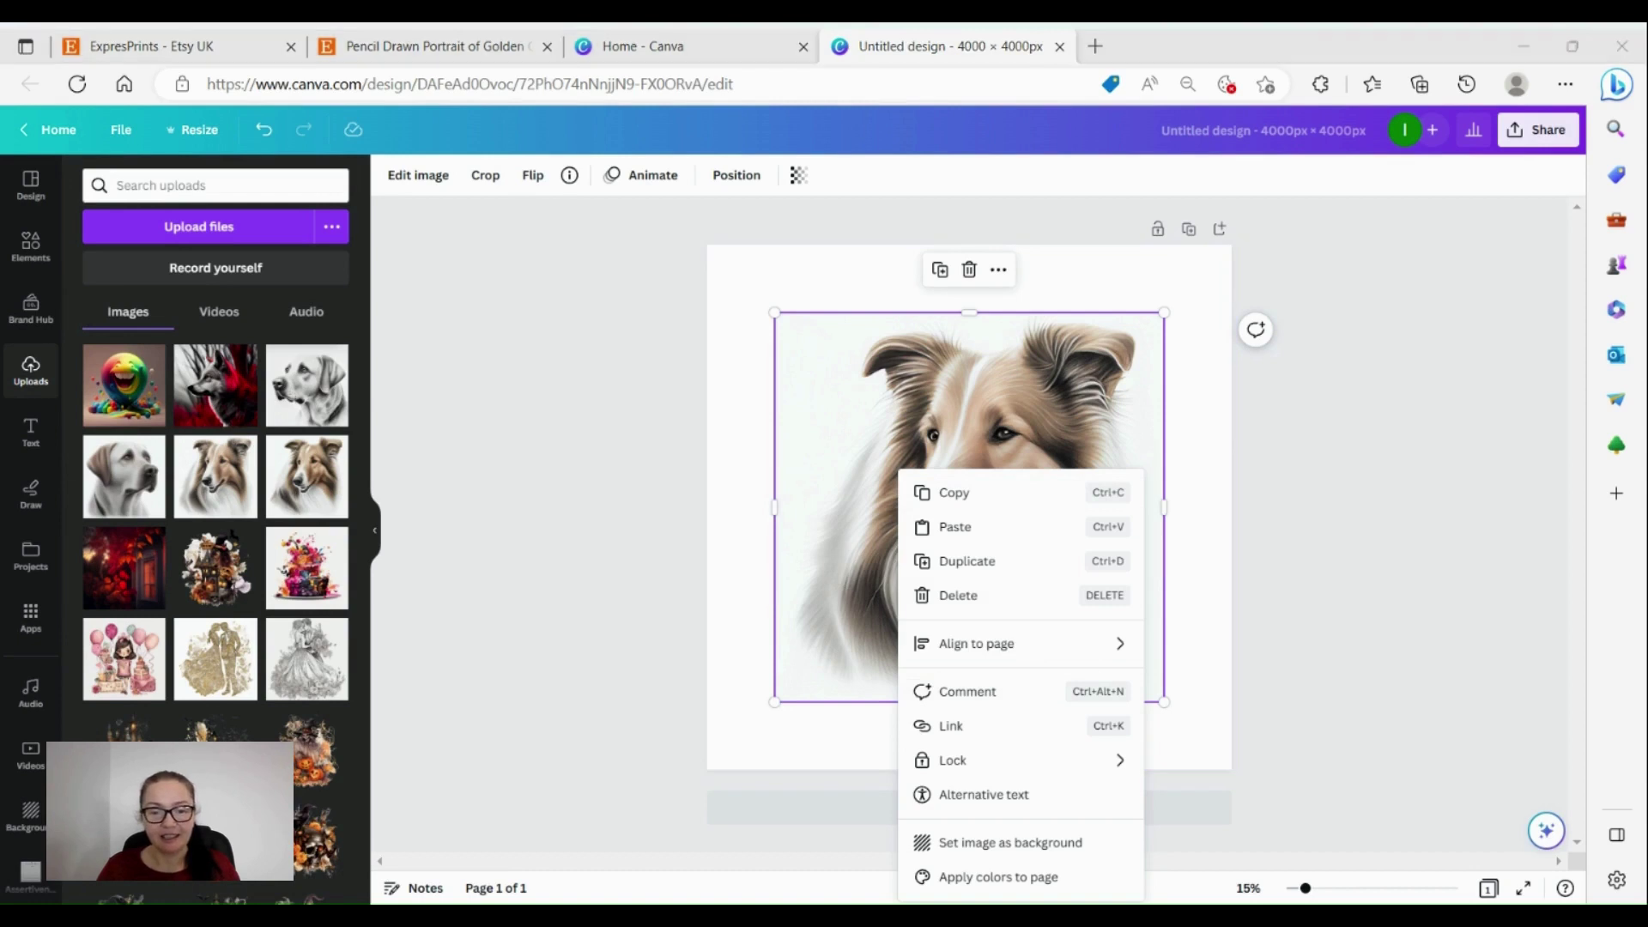
{"action": "left_click", "coordinate": [1025, 842]}
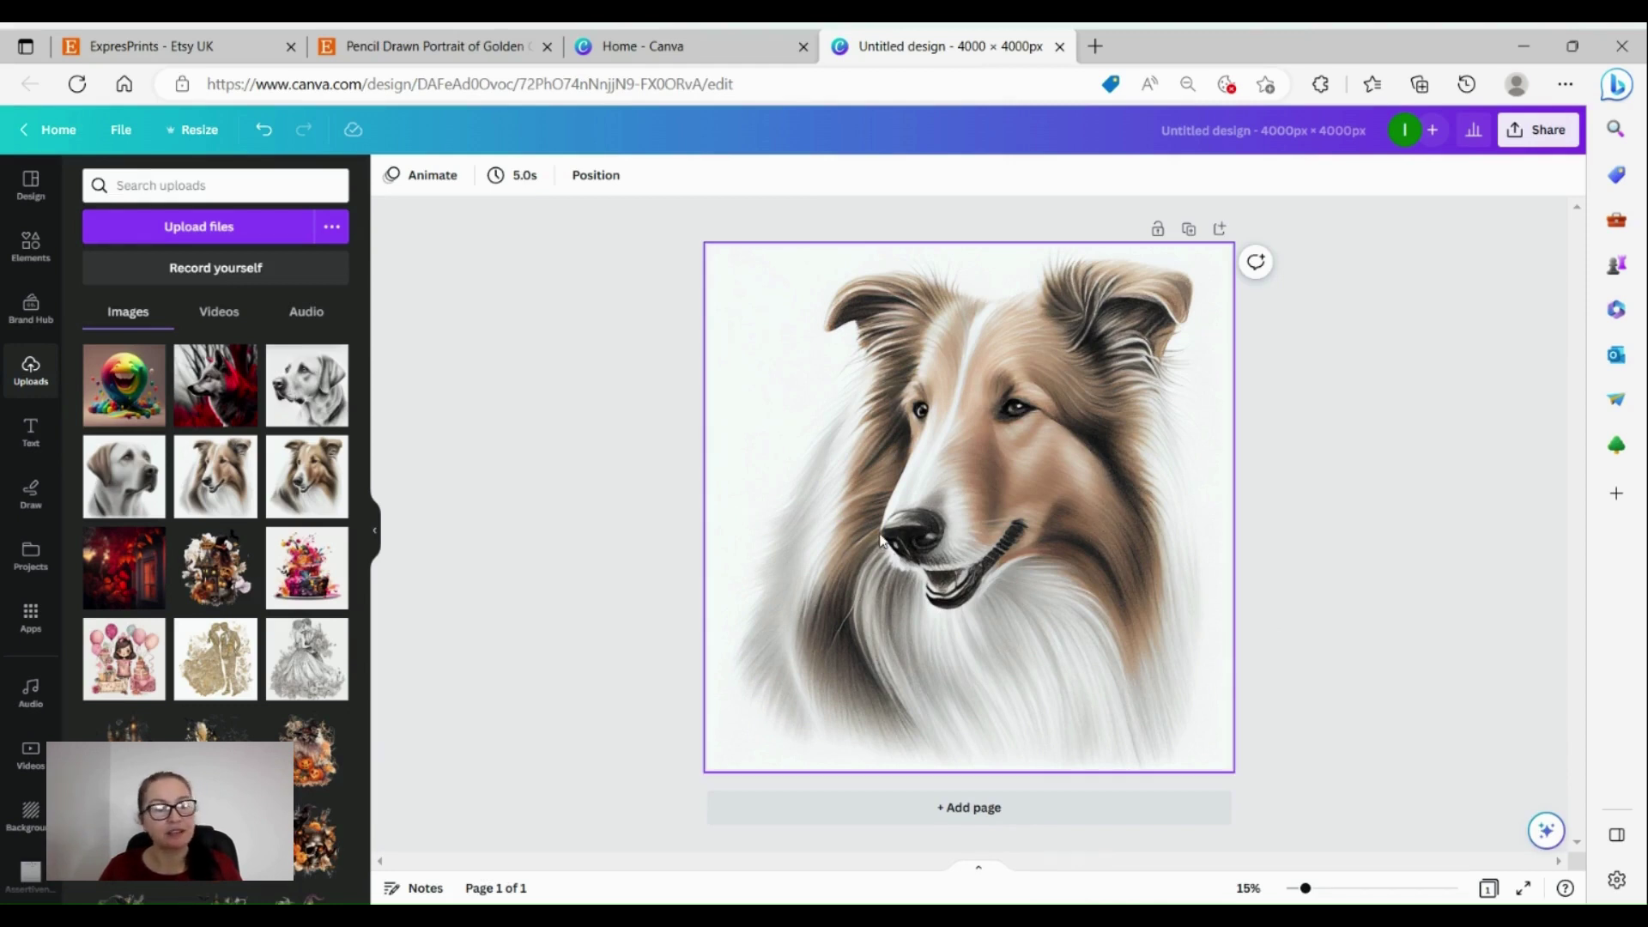
{"action": "left_click", "coordinate": [811, 410]}
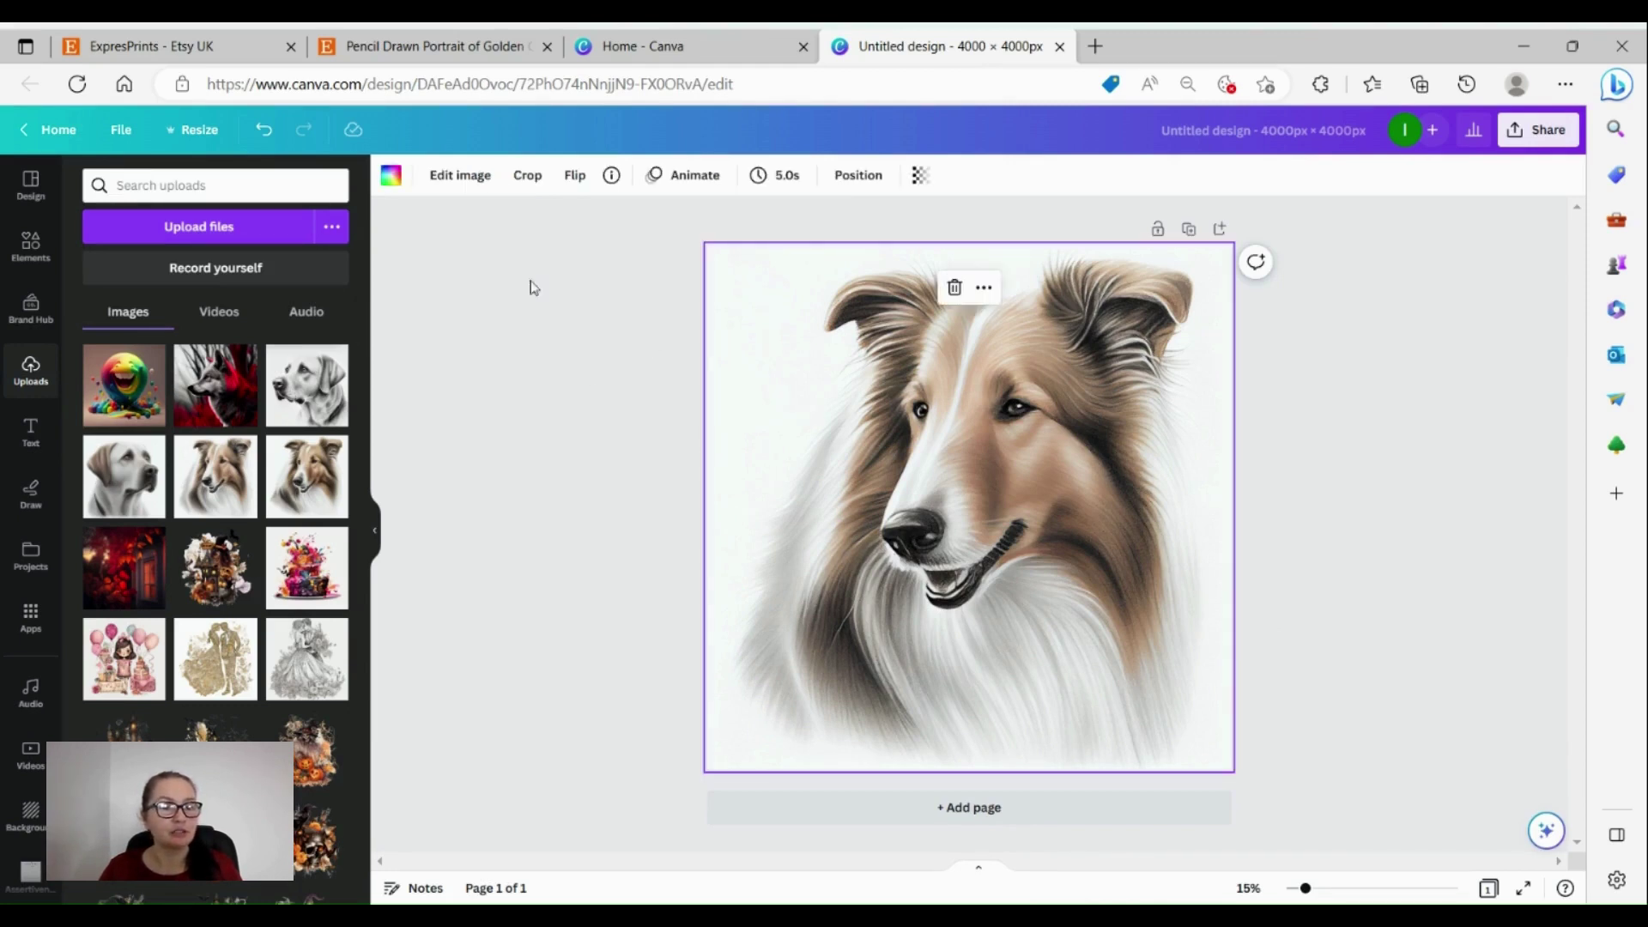
- Dismiss the image editing options and retitle the design 'My Collie Wall Art'
{"action": "left_click", "coordinate": [460, 175]}
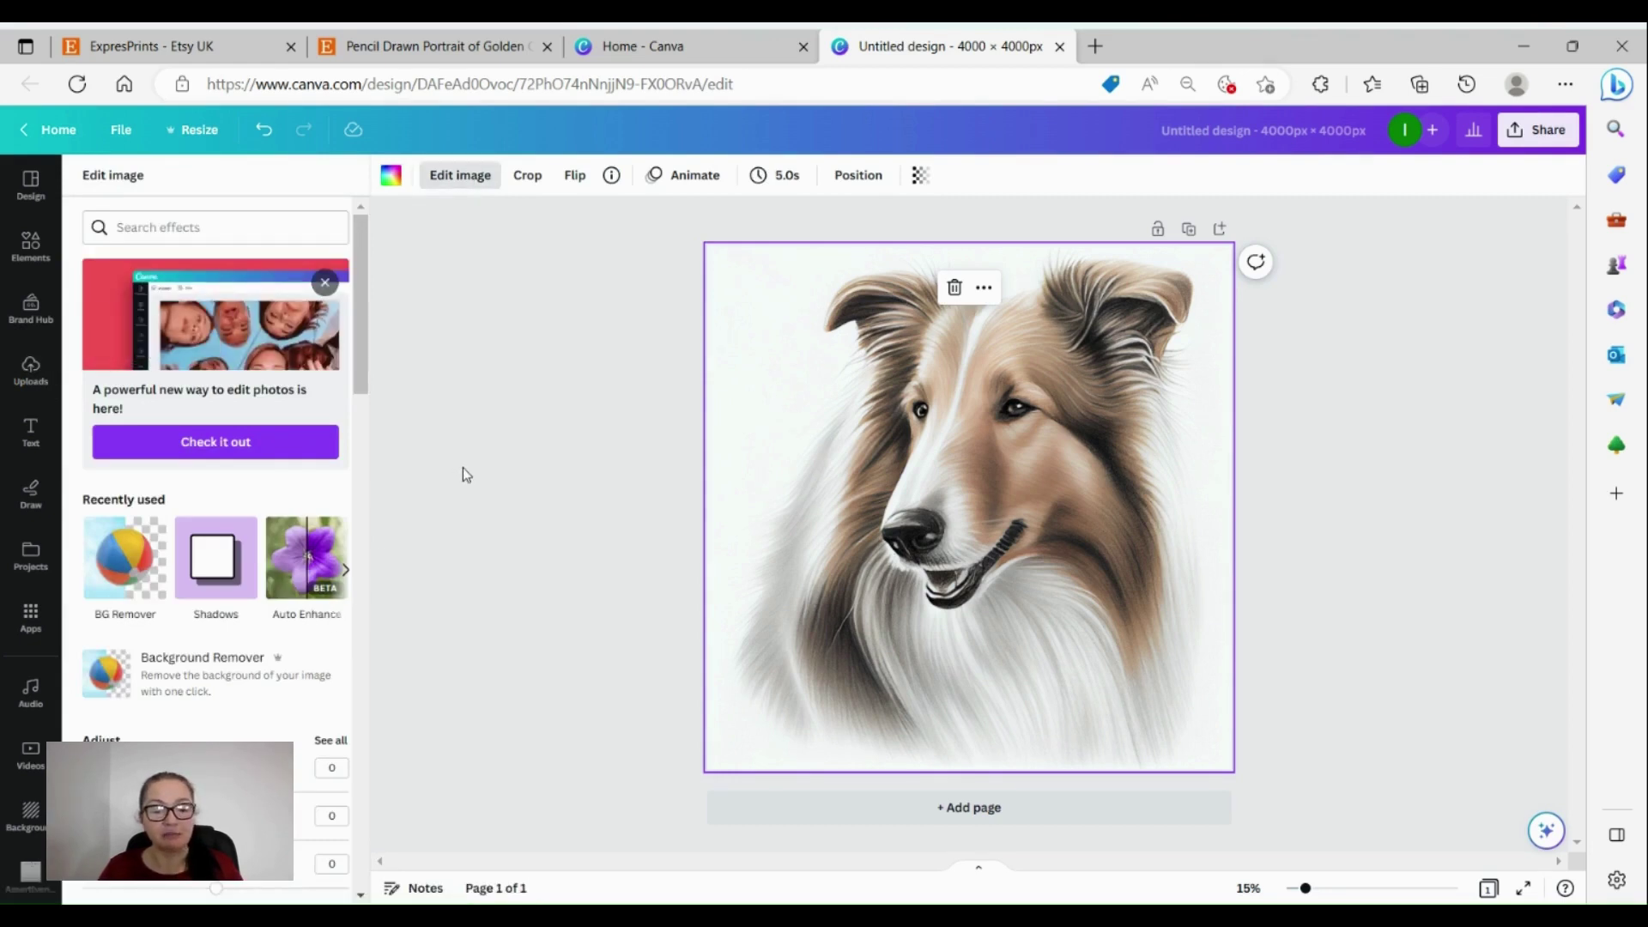
{"action": "key", "text": "Escape"}
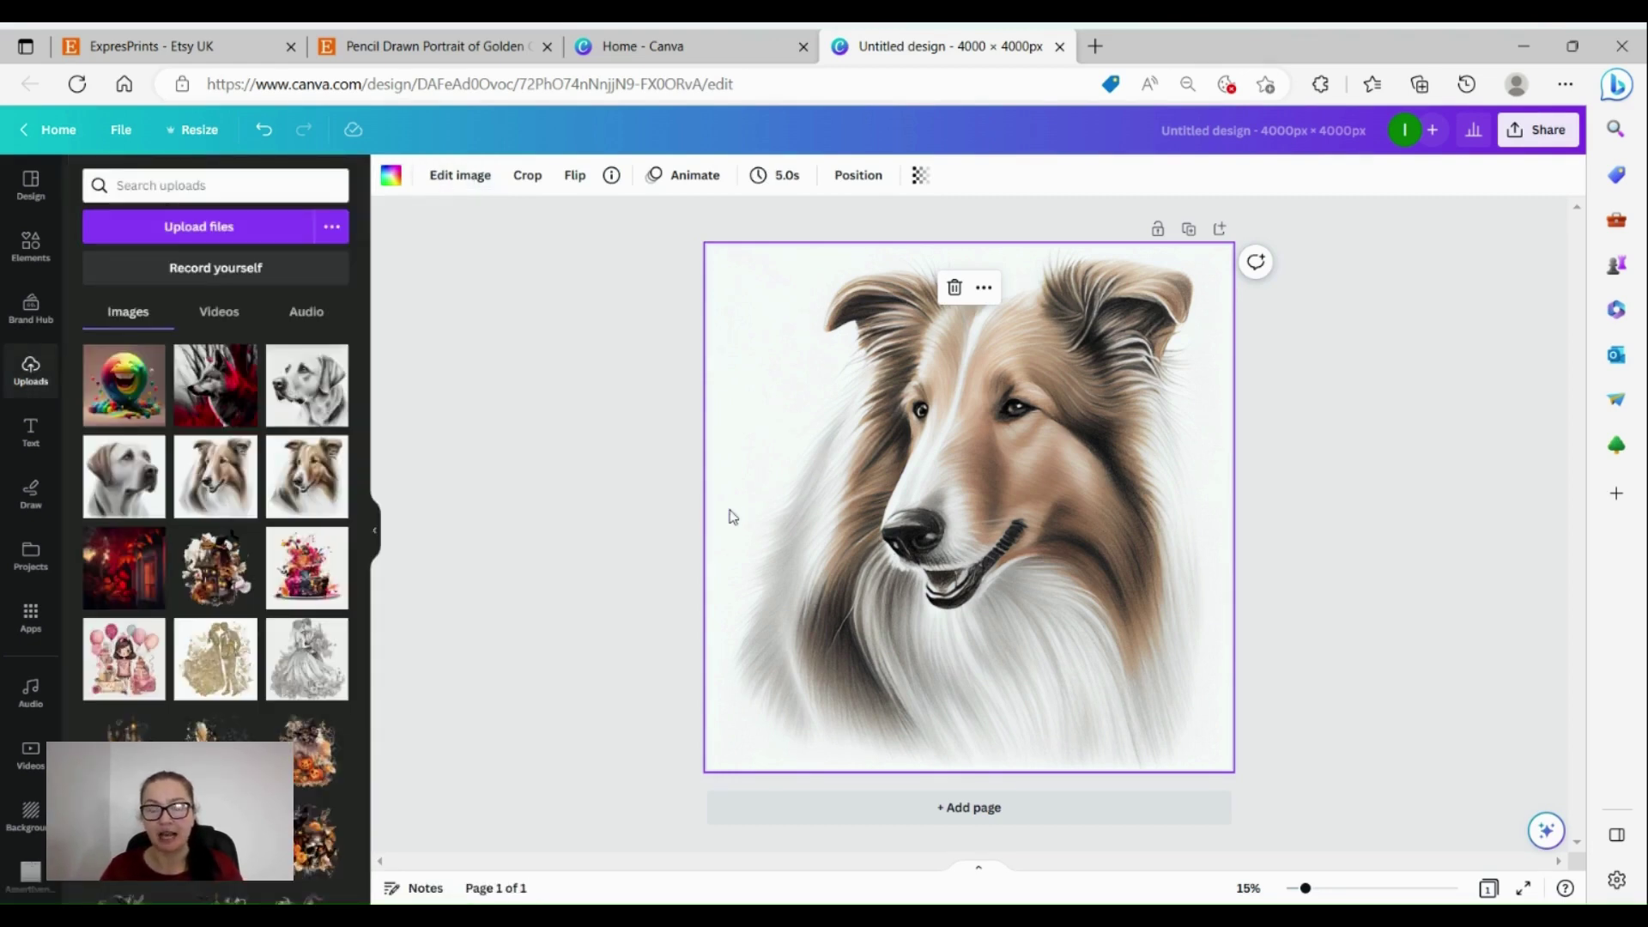
{"action": "left_click", "coordinate": [1251, 133]}
{"action": "type", "text": "My Coll"}
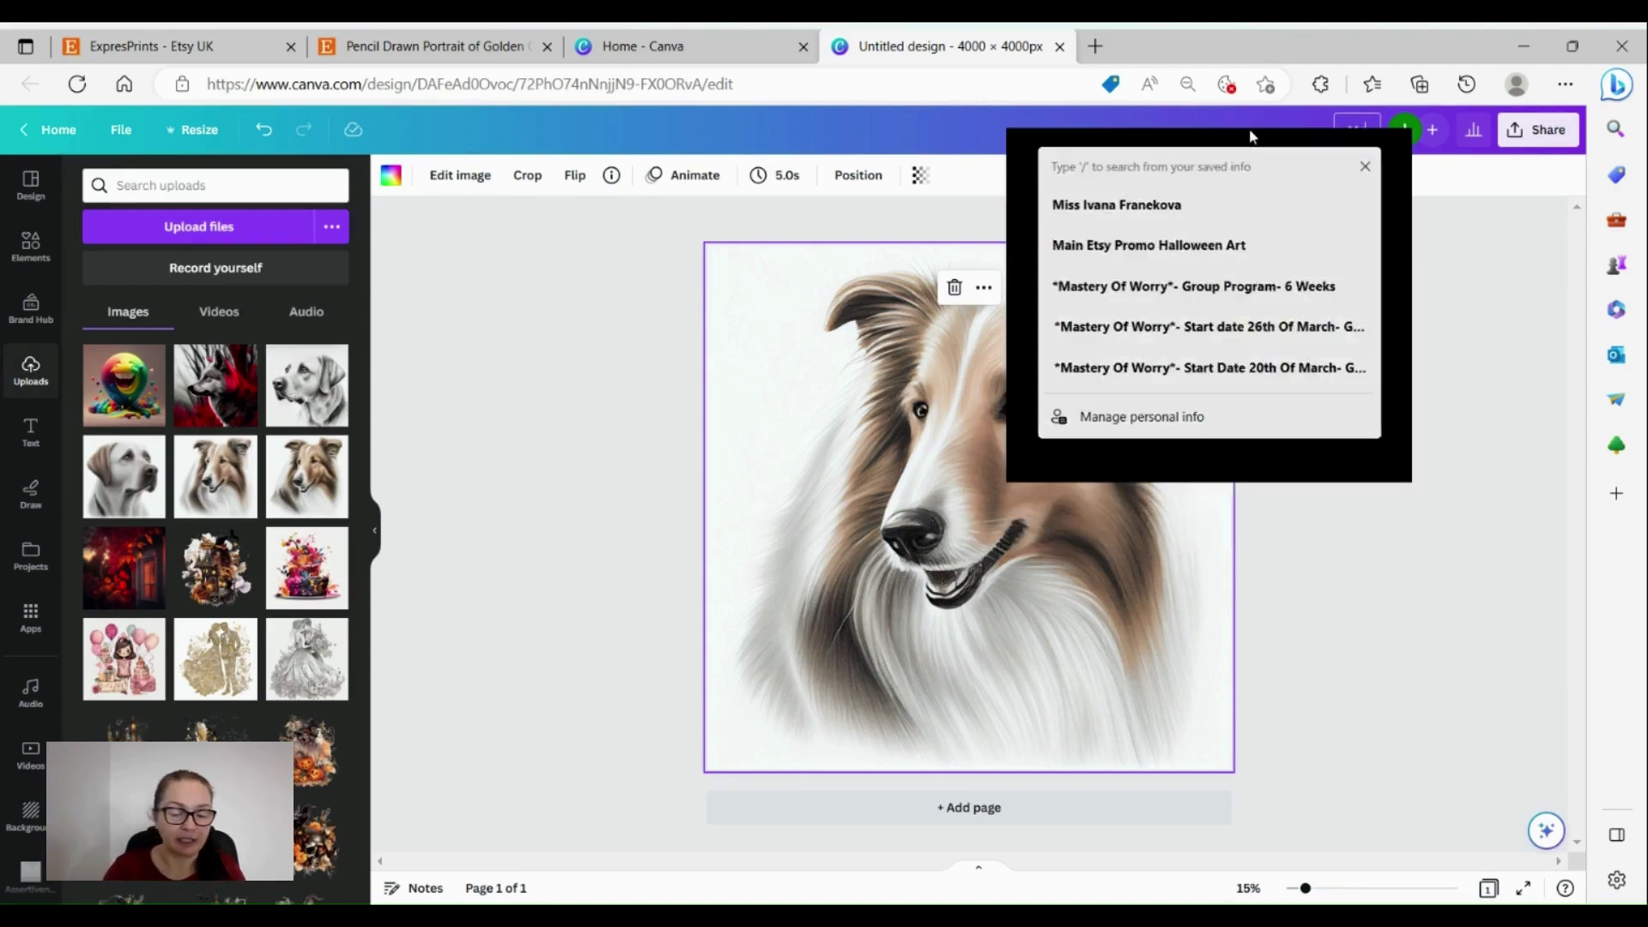
{"action": "type", "text": "i"}
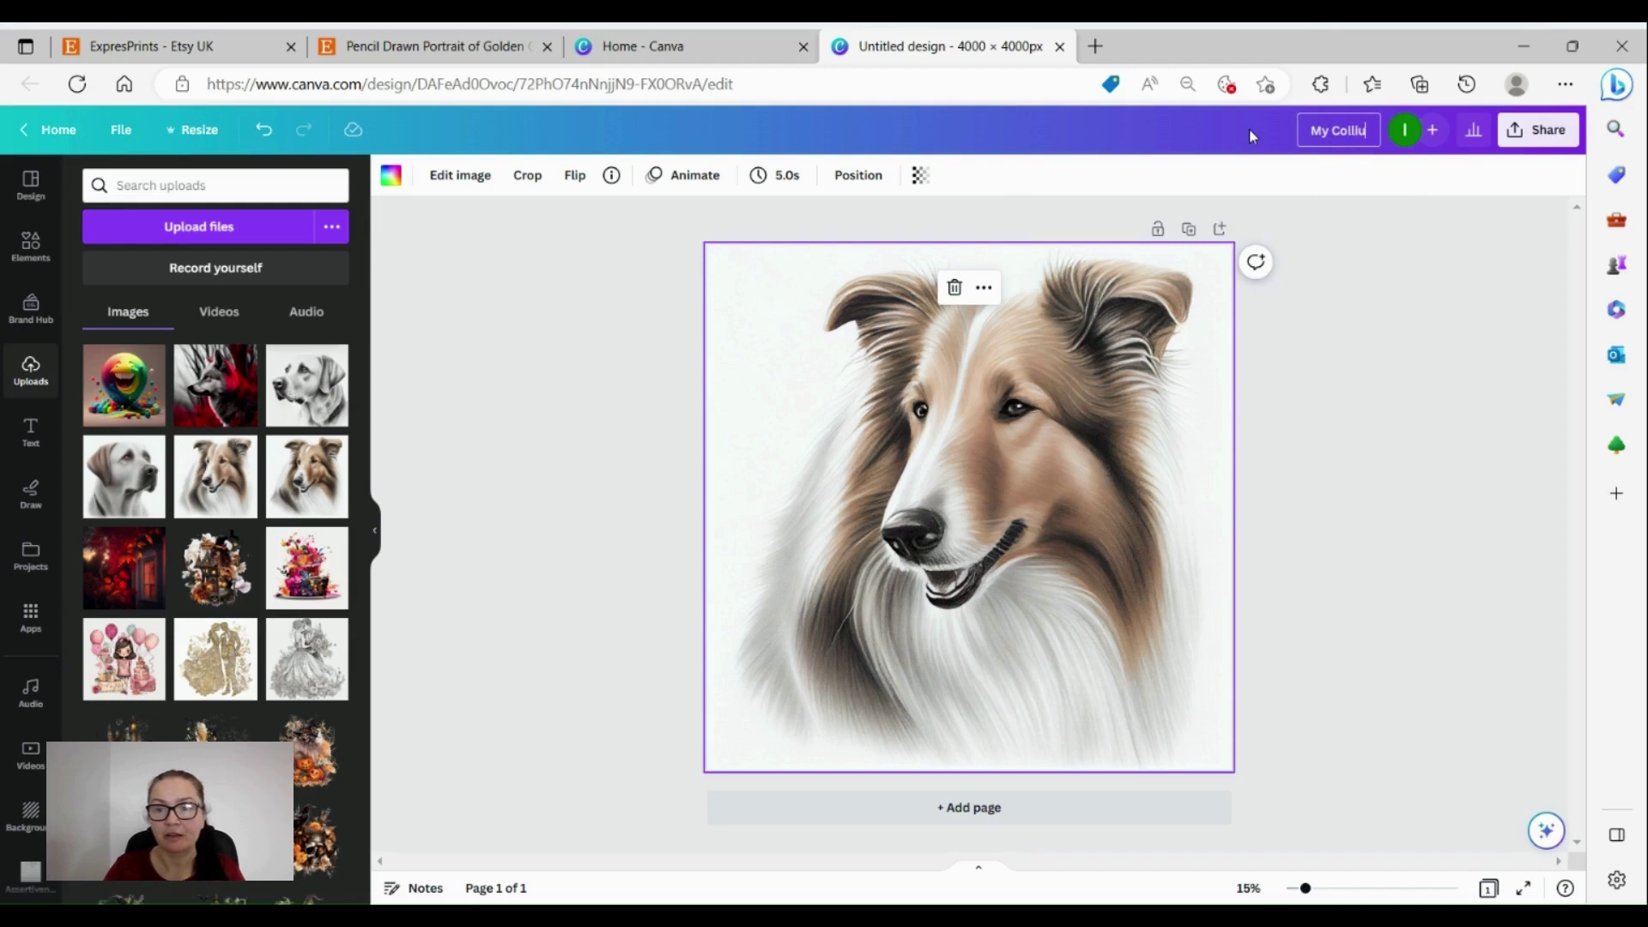
{"action": "type", "text": "e Wall Art"}
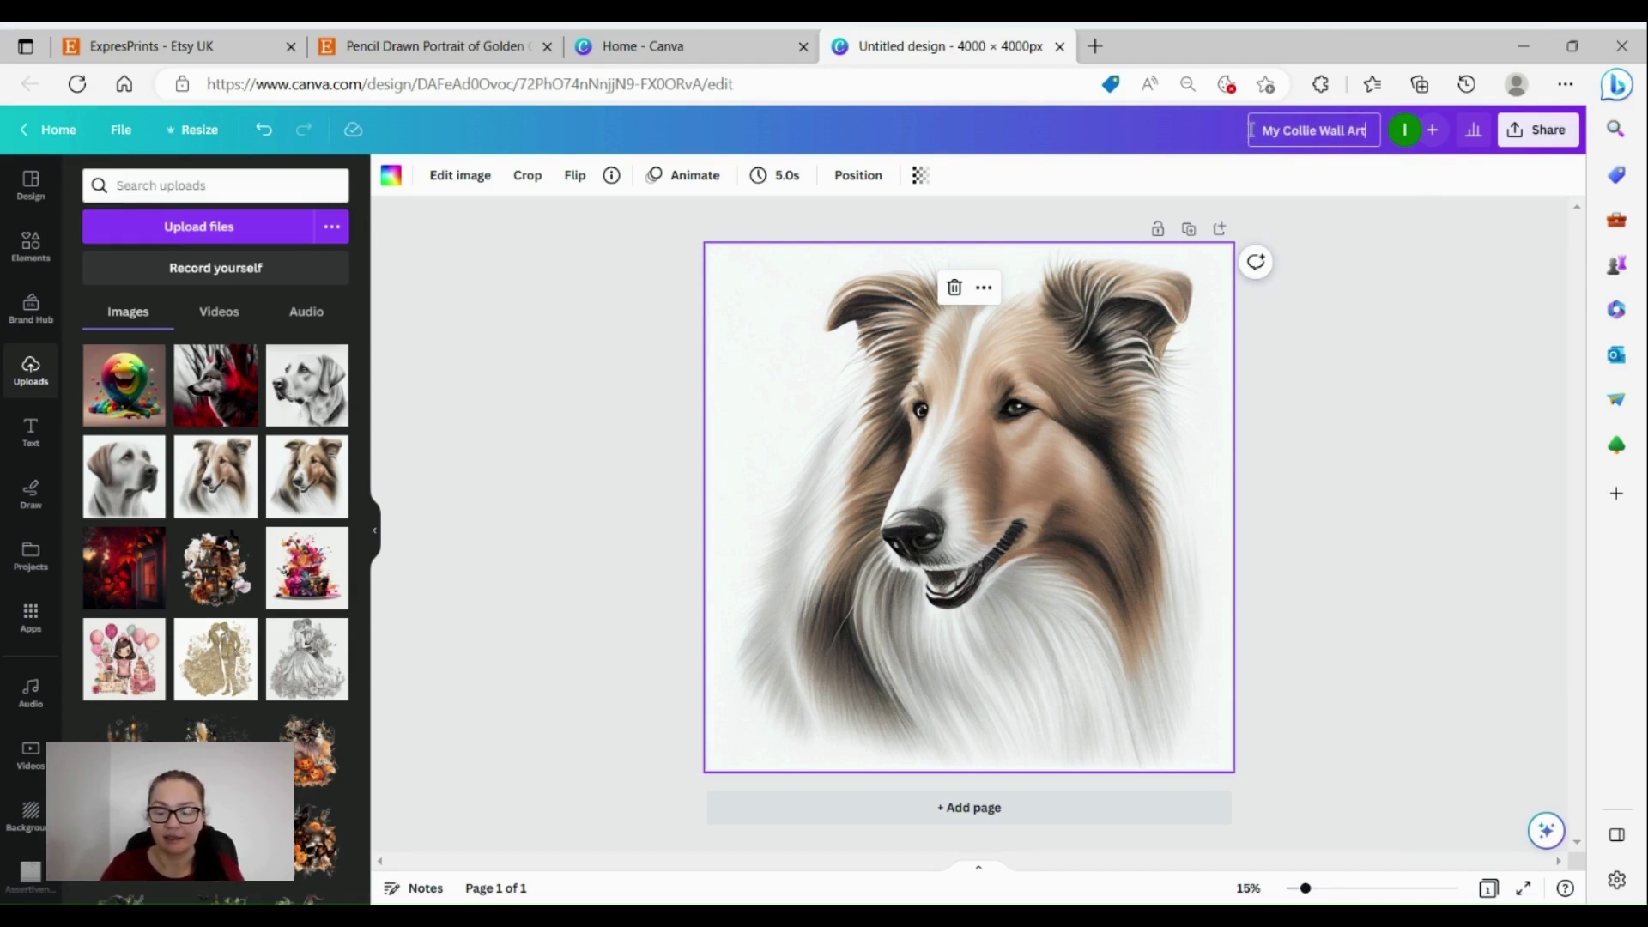
{"action": "key", "text": "Return"}
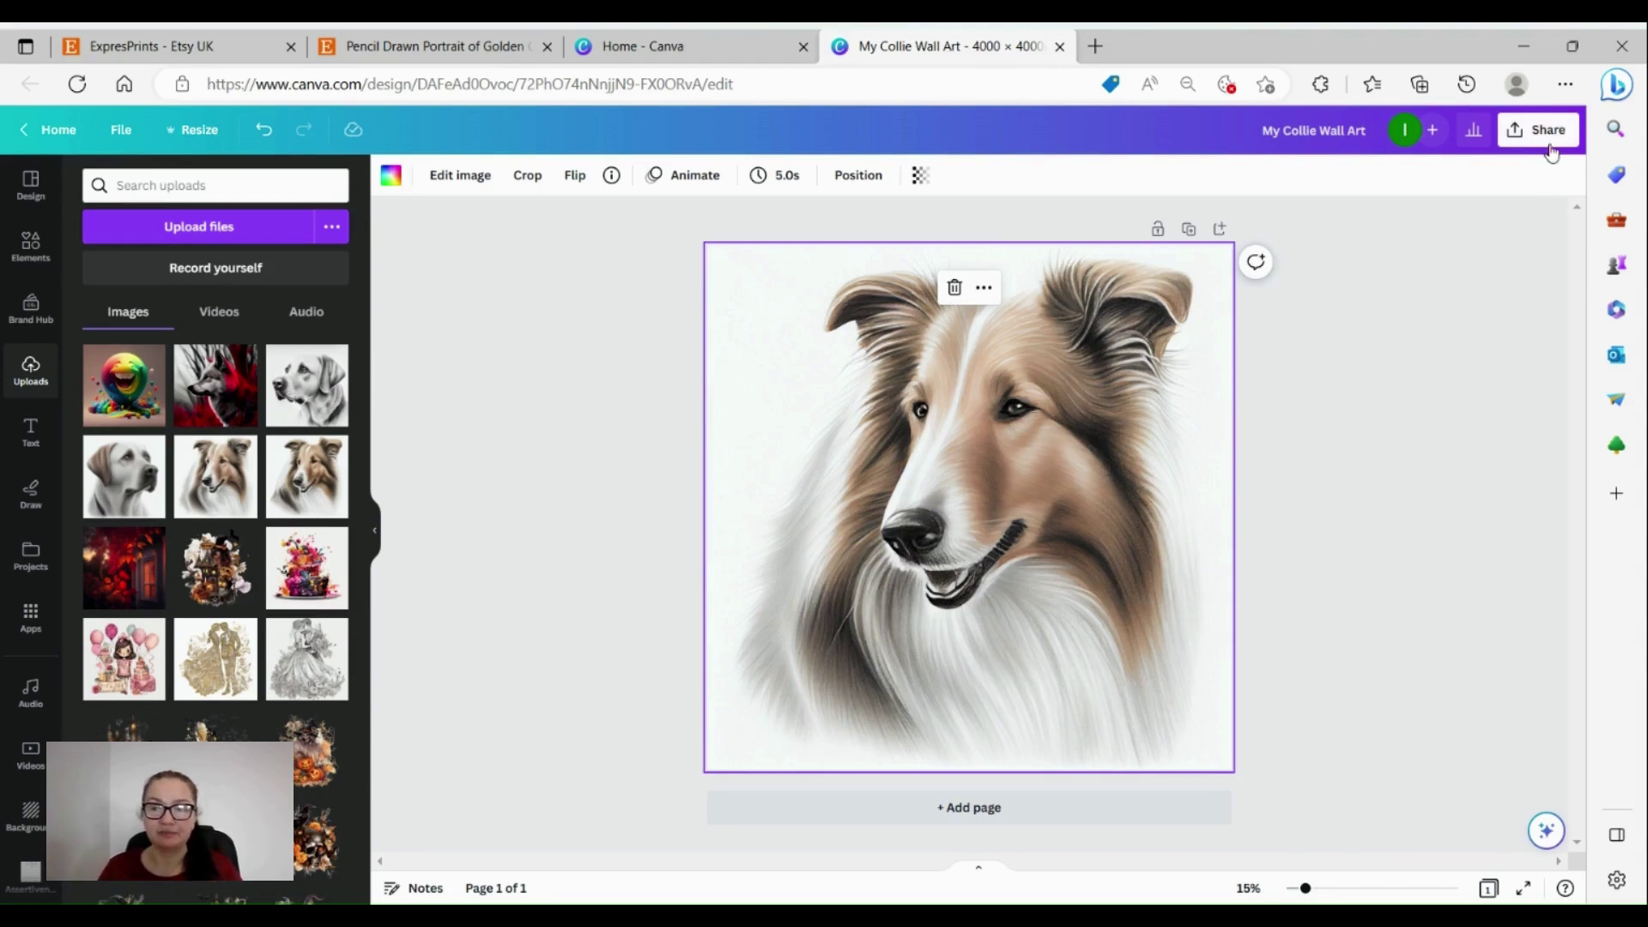
- From the Share menu's printable products, pick Canvases (Square) for the collie design
{"action": "left_click", "coordinate": [1549, 138]}
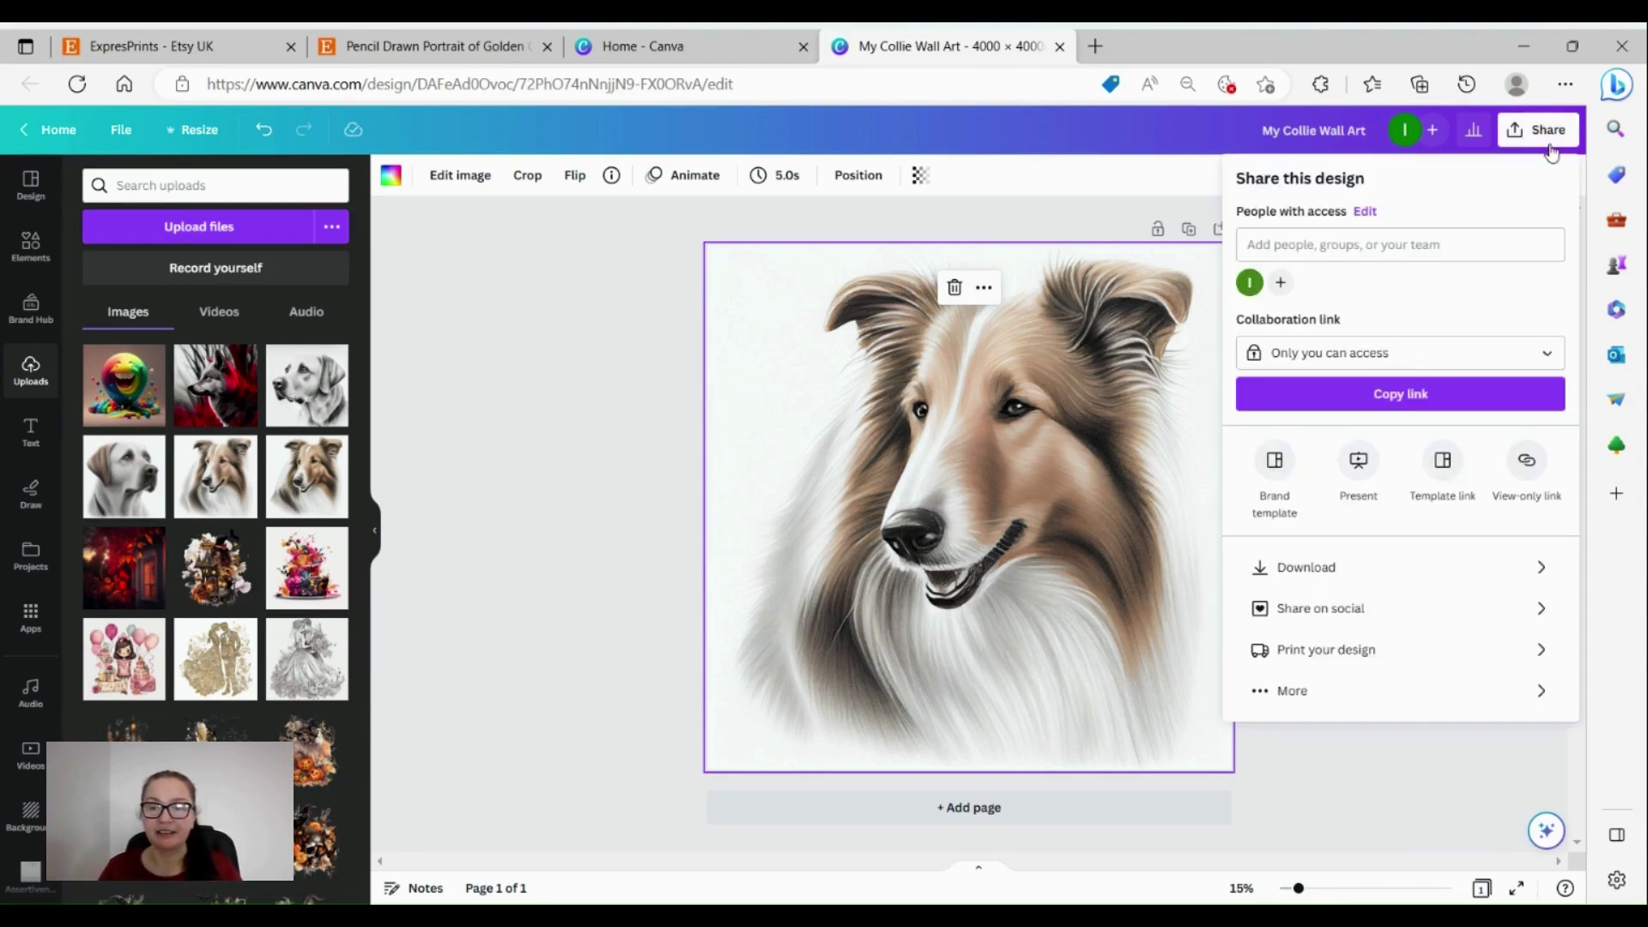
{"action": "left_click", "coordinate": [1320, 657]}
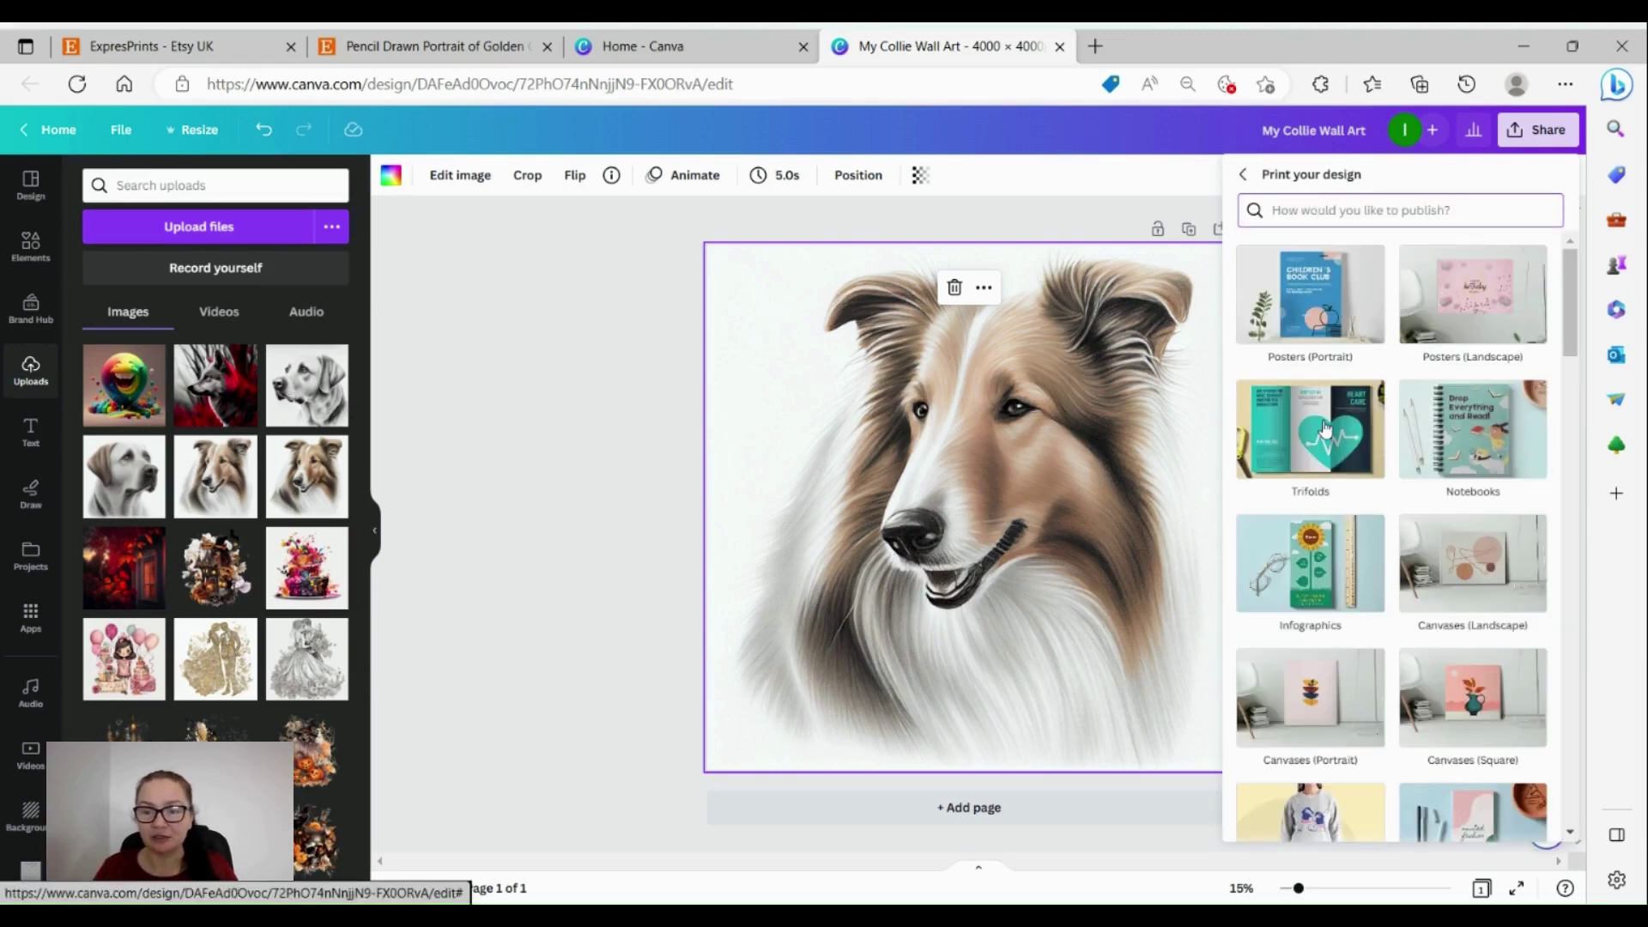
{"action": "scroll", "coordinate": [1342, 491], "scroll_direction": "down", "scroll_amount": 5}
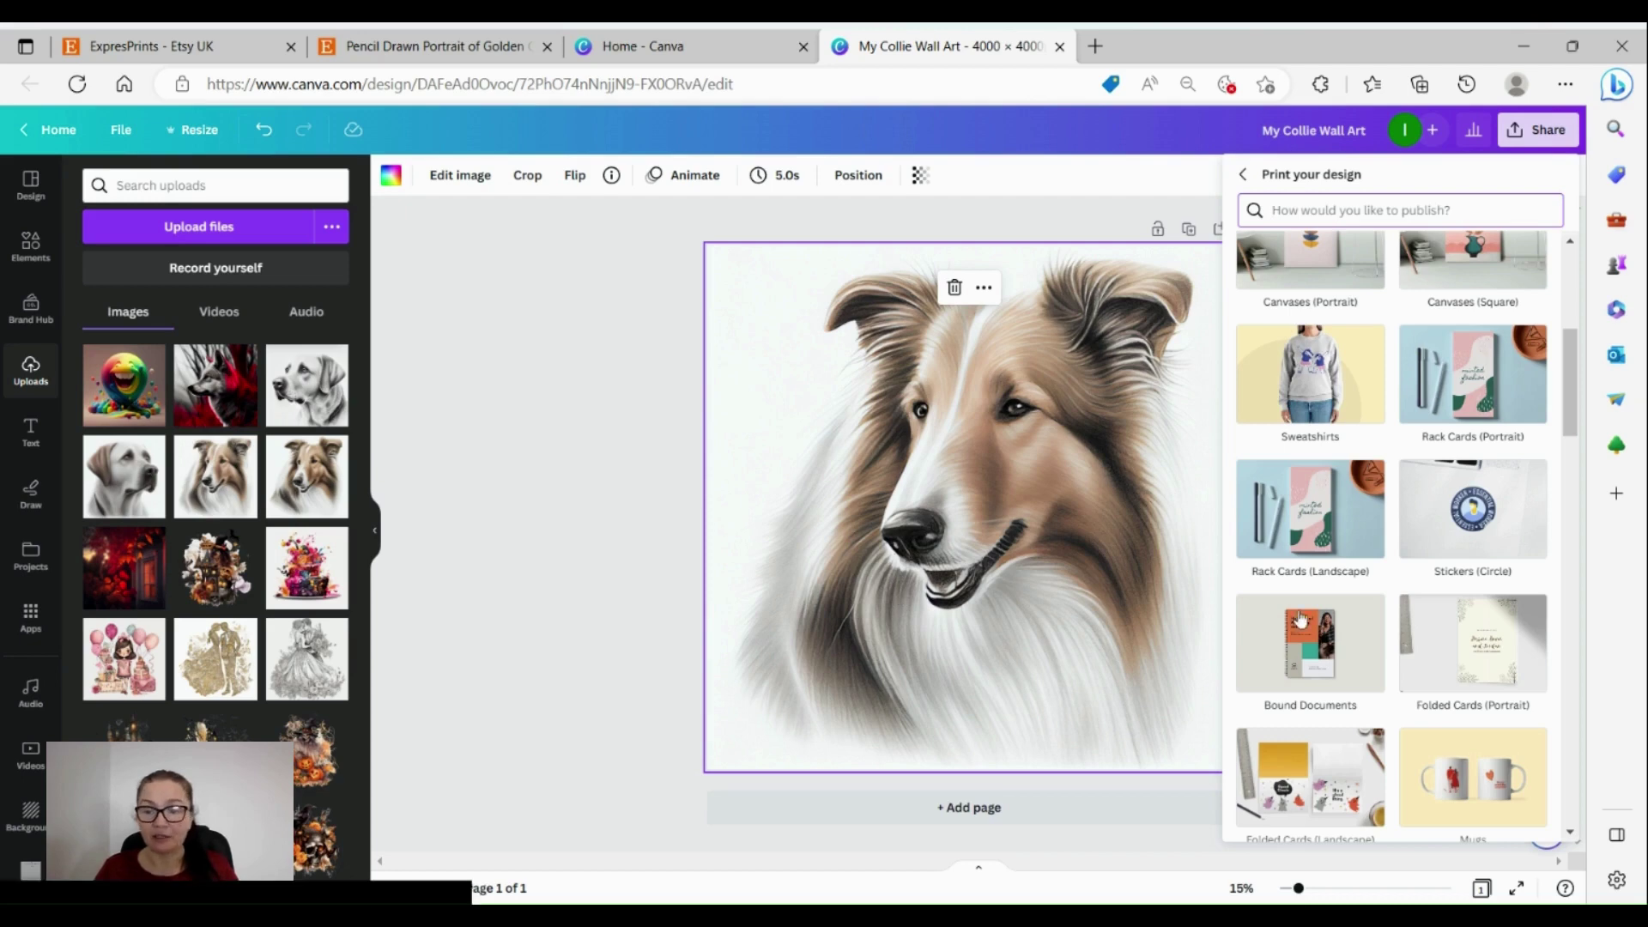
{"action": "scroll", "coordinate": [1322, 609], "scroll_direction": "down", "scroll_amount": 1}
{"action": "scroll", "coordinate": [1322, 609], "scroll_direction": "down", "scroll_amount": 3}
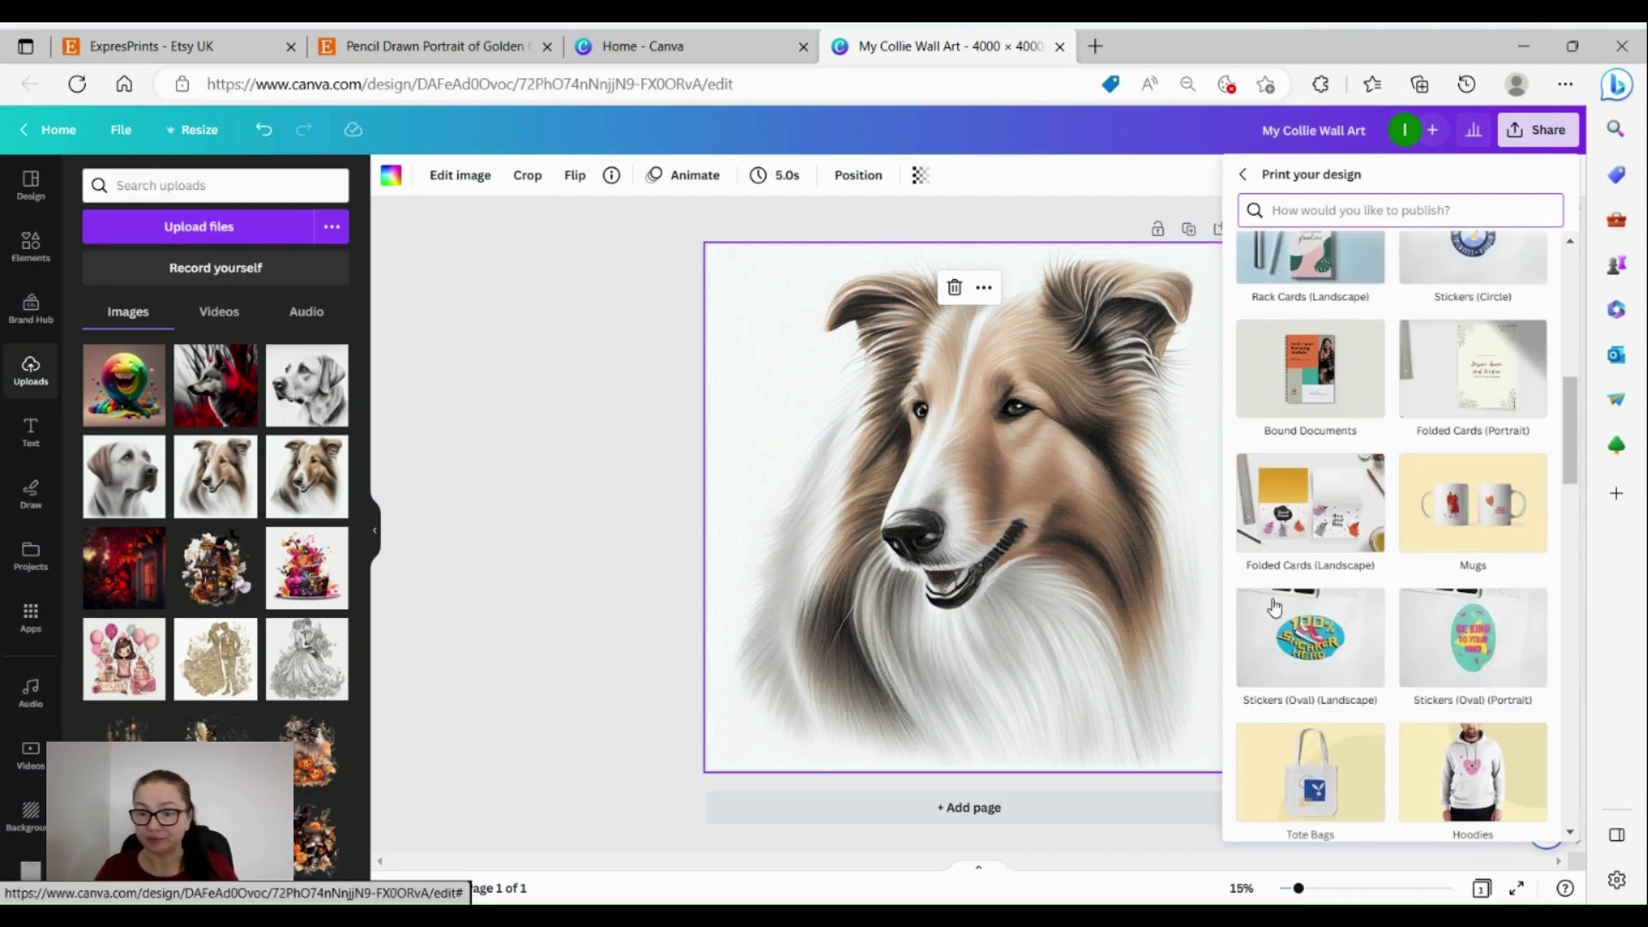
{"action": "scroll", "coordinate": [1274, 606], "scroll_direction": "down", "scroll_amount": 7}
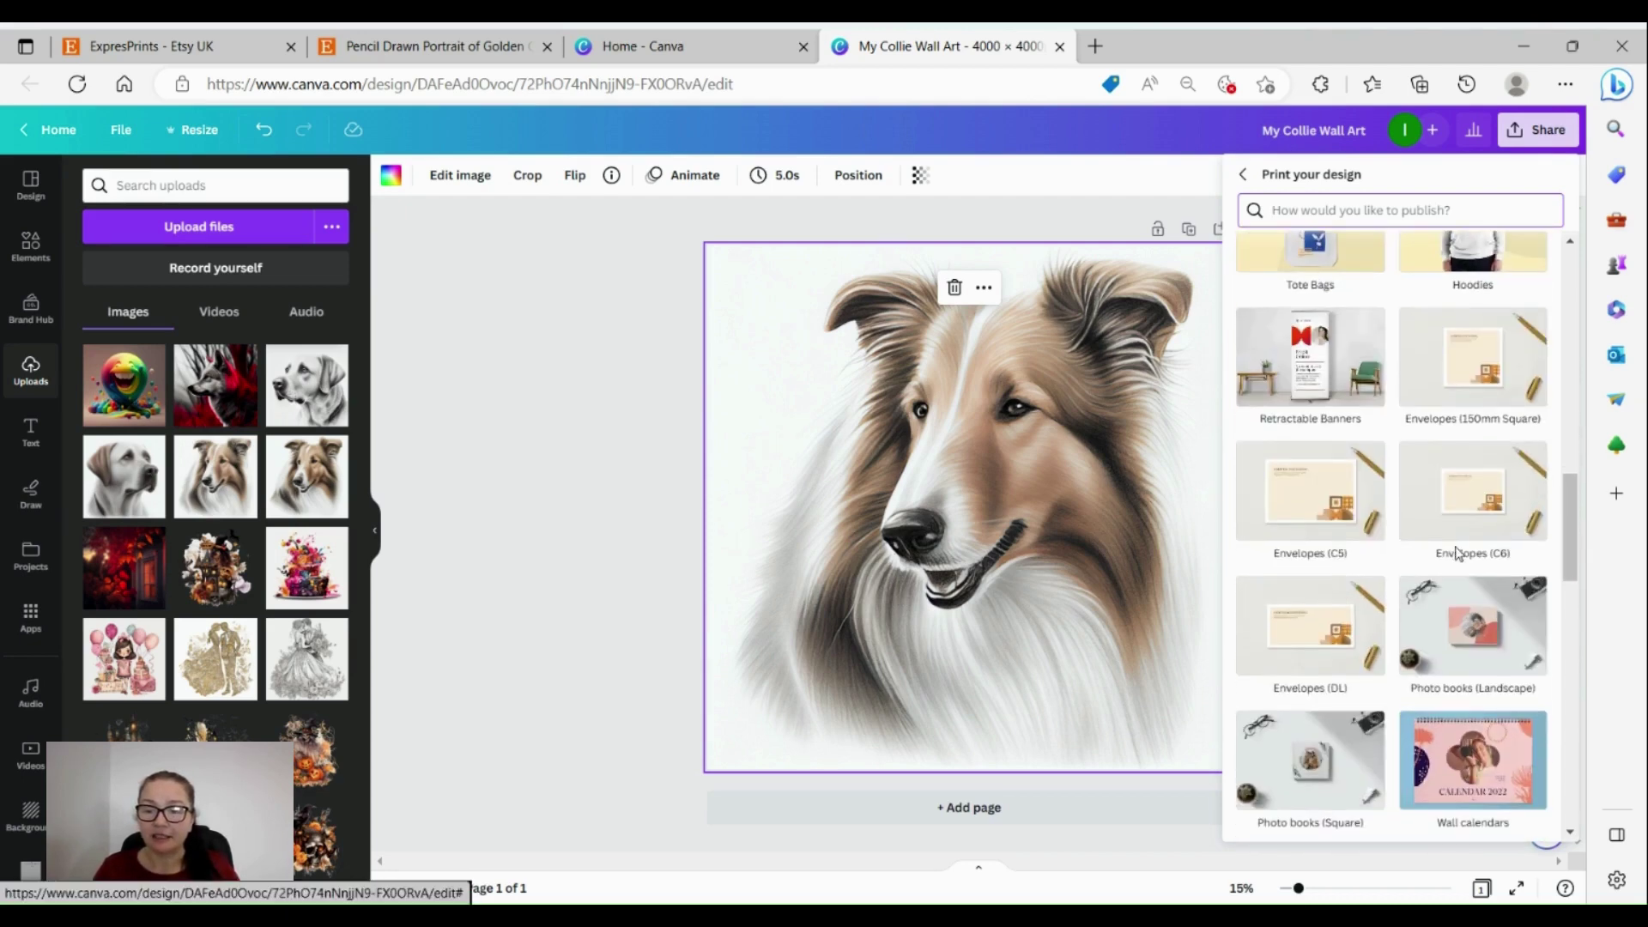
{"action": "scroll", "coordinate": [1401, 539], "scroll_direction": "down", "scroll_amount": 3}
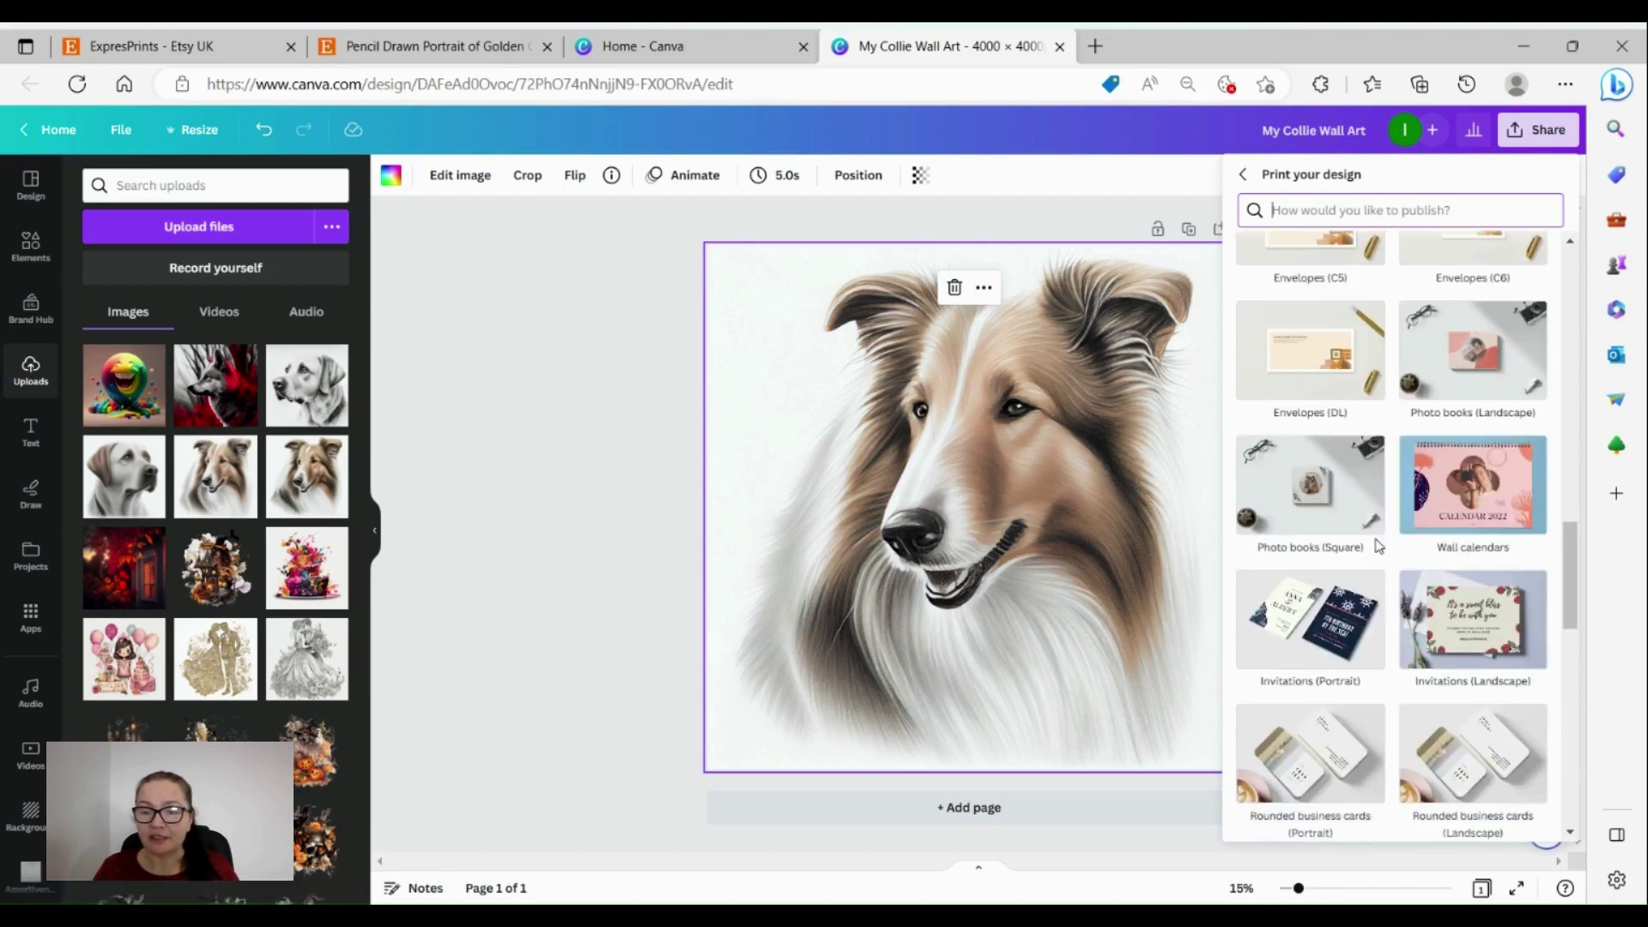
{"action": "scroll", "coordinate": [1346, 629], "scroll_direction": "up", "scroll_amount": 6}
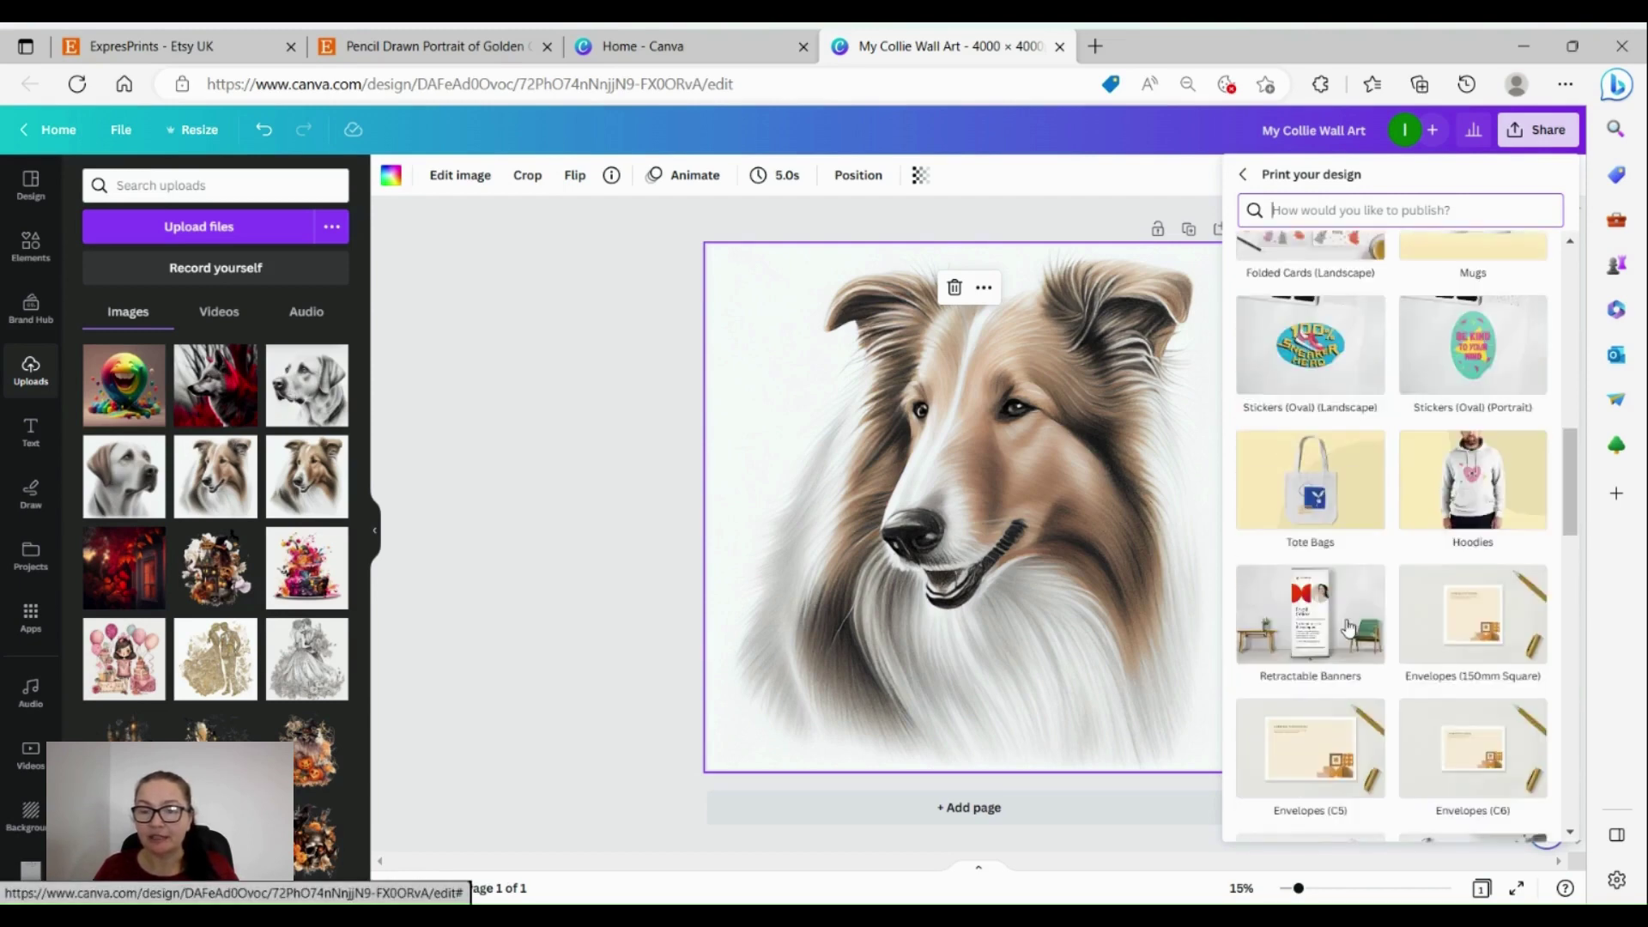
{"action": "scroll", "coordinate": [1349, 629], "scroll_direction": "up", "scroll_amount": 7}
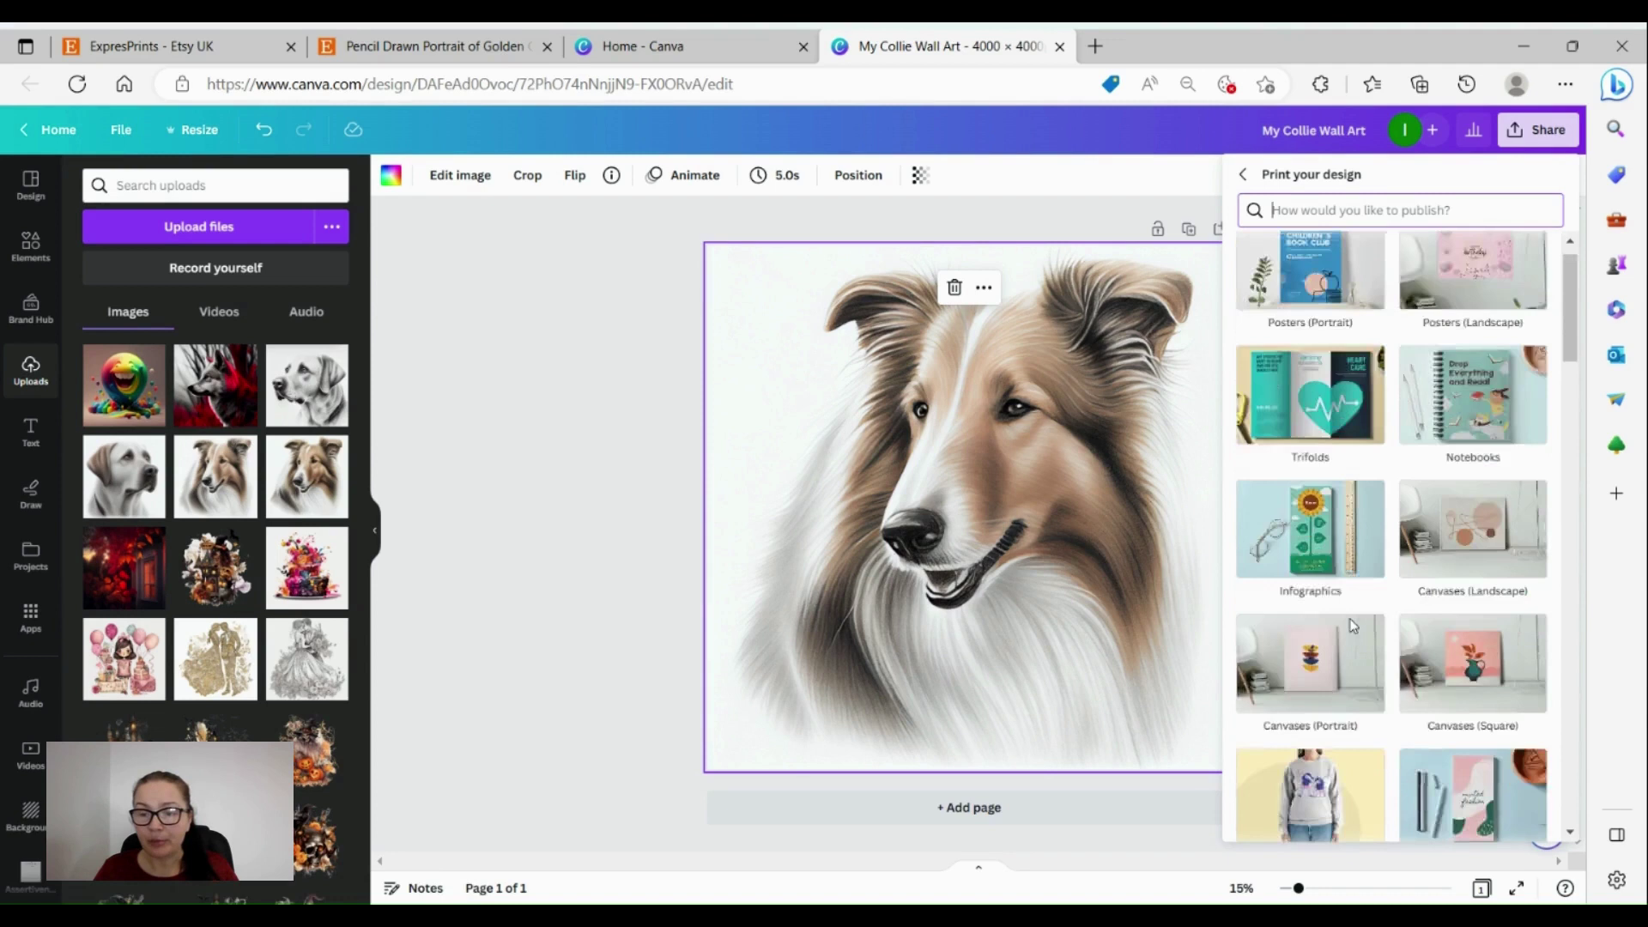
{"action": "scroll", "coordinate": [1352, 626], "scroll_direction": "down", "scroll_amount": 2}
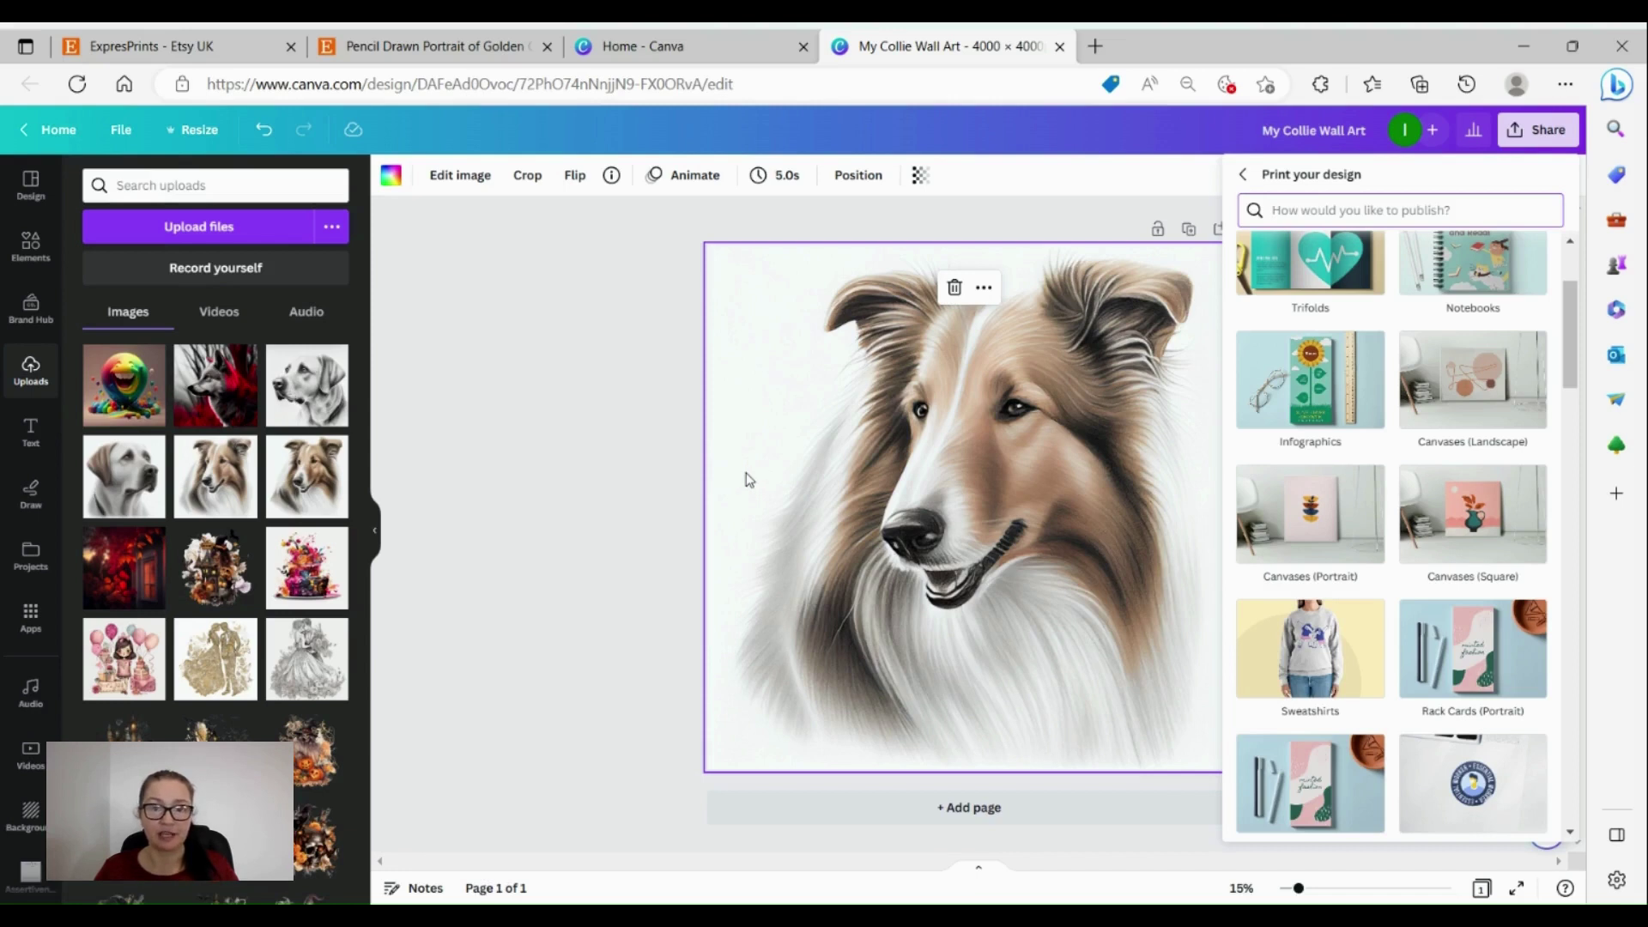
{"action": "left_click", "coordinate": [1479, 527]}
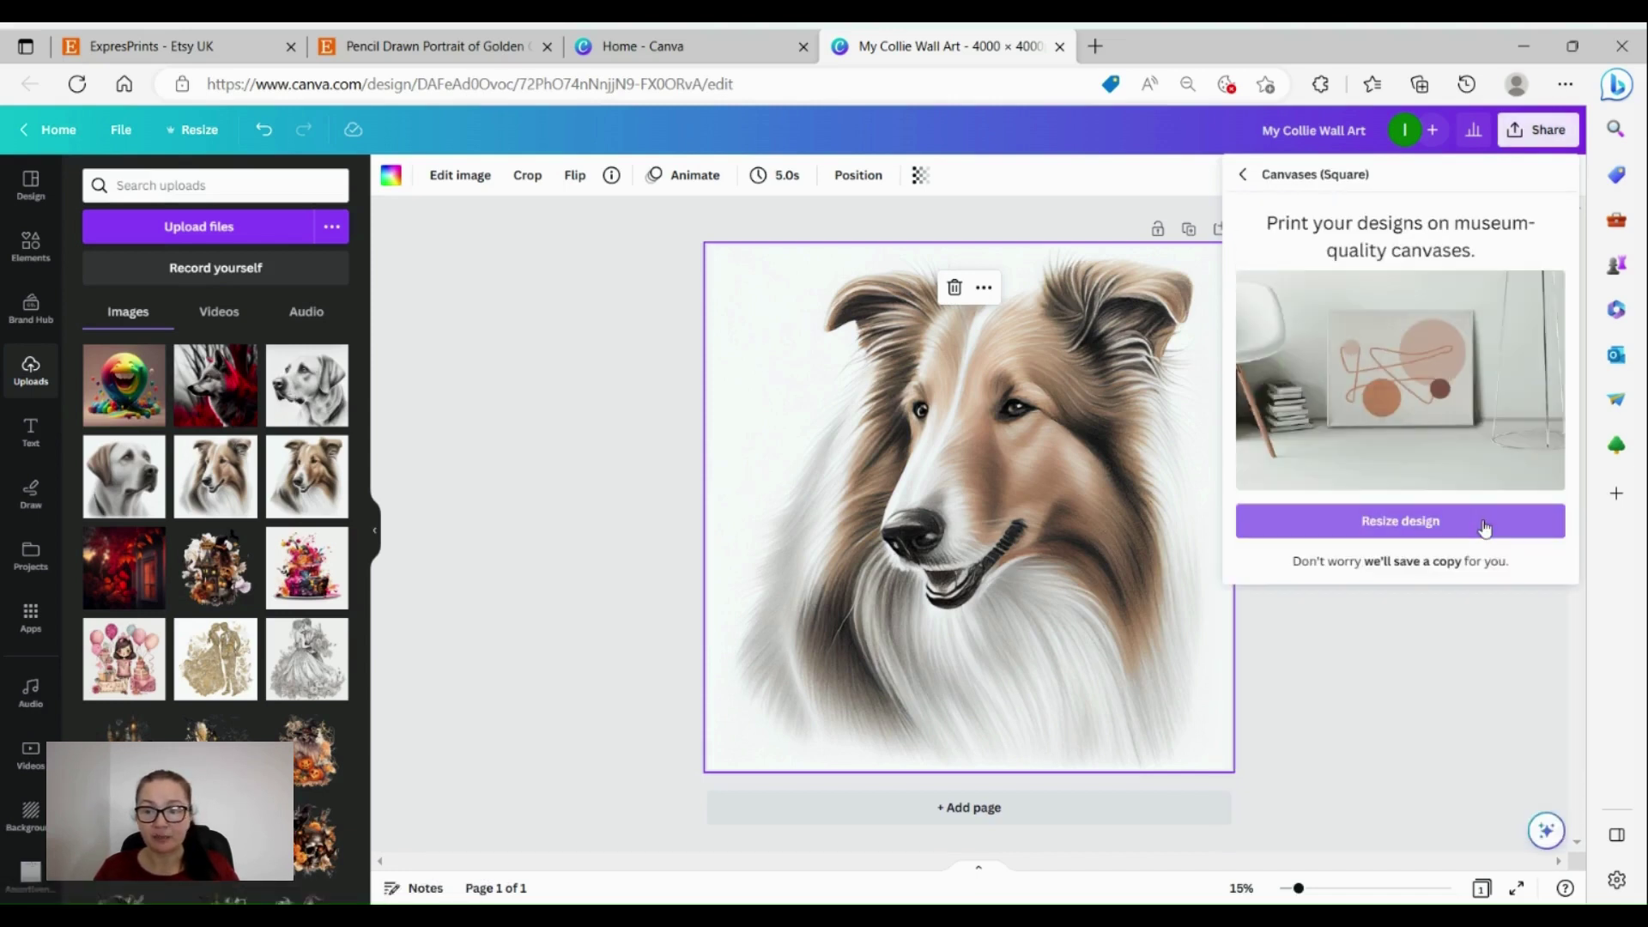
- Resize the design for a square canvas, preview the mockup, and choose Large 20 × 20 in (£48)
{"action": "left_click", "coordinate": [1401, 521]}
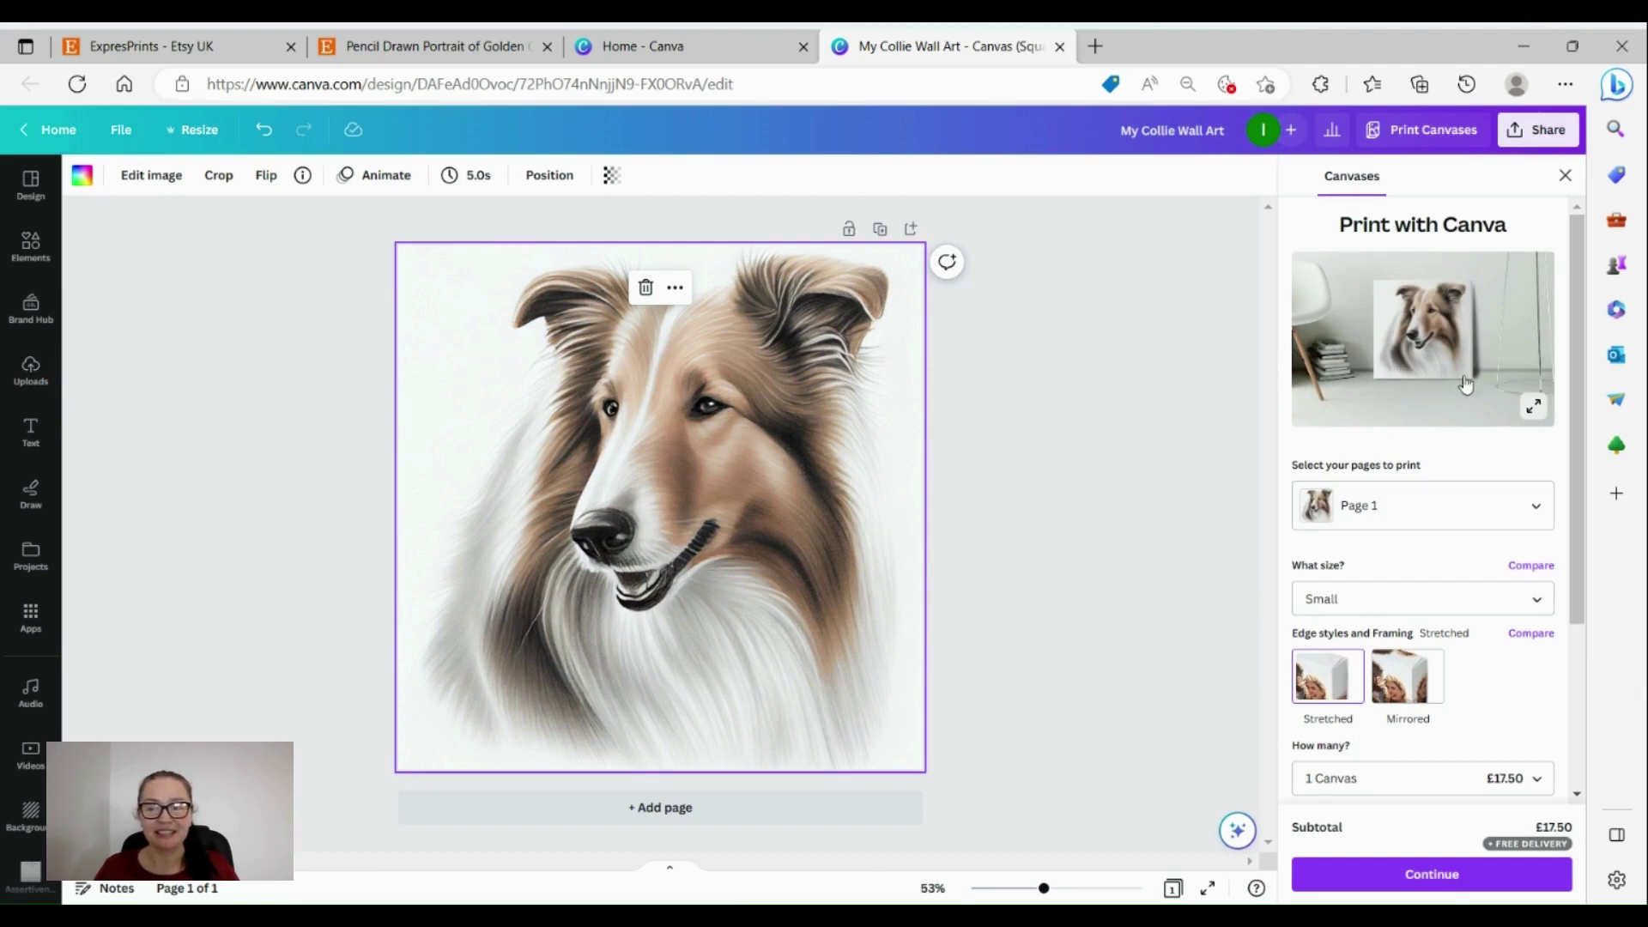
{"action": "left_click", "coordinate": [1535, 409]}
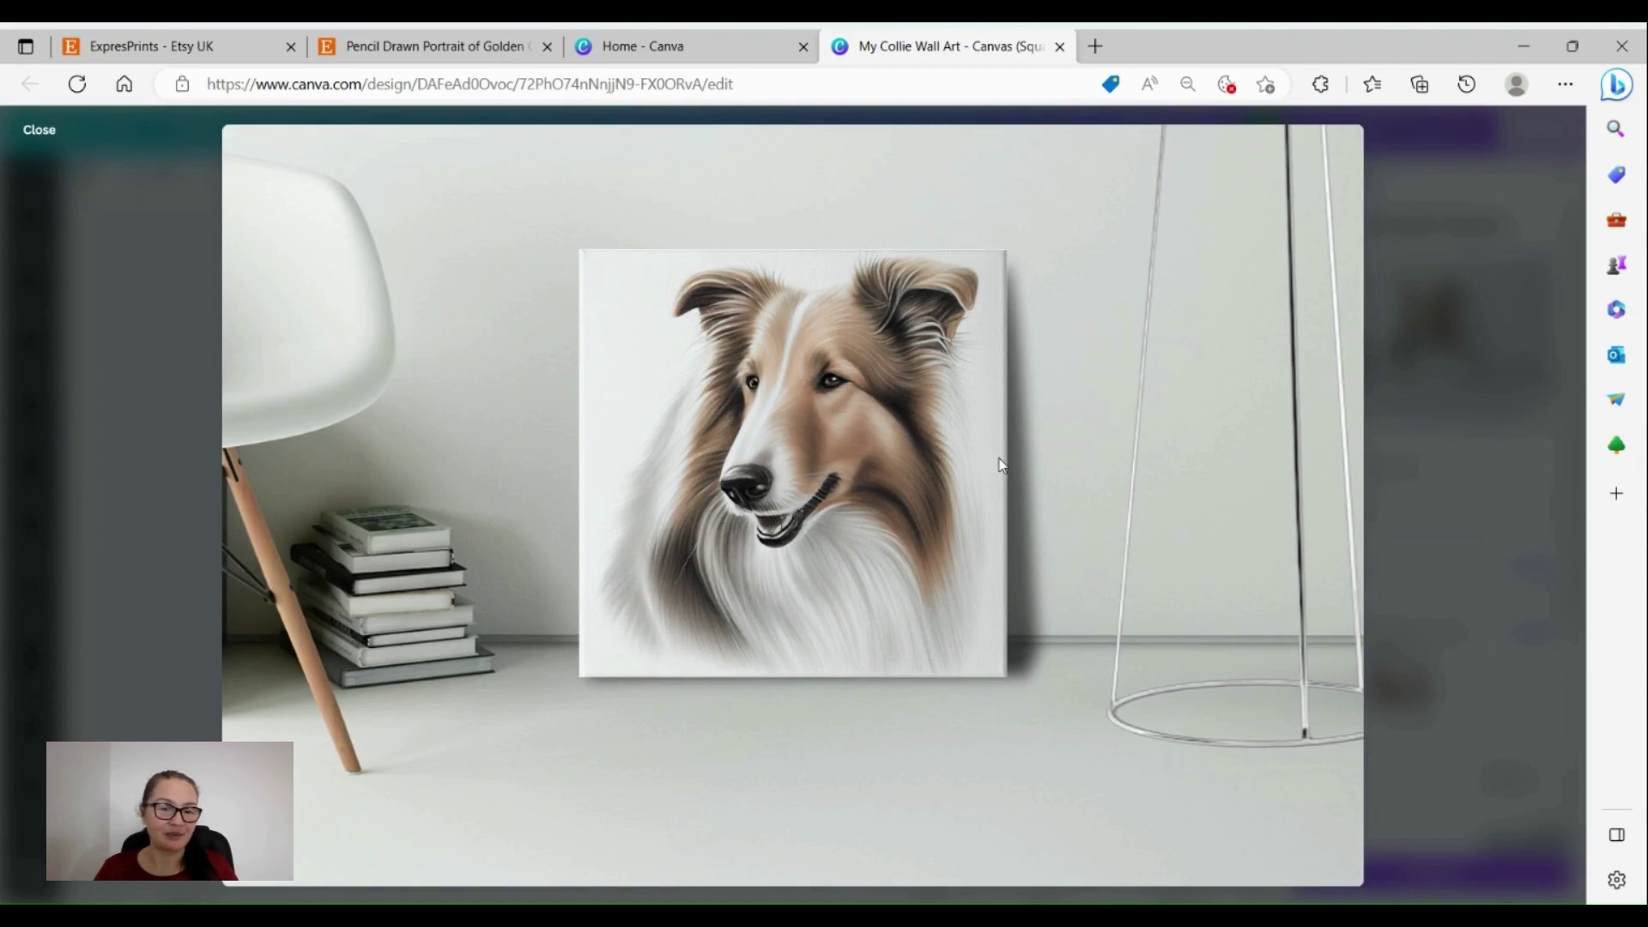
{"action": "left_click", "coordinate": [39, 131]}
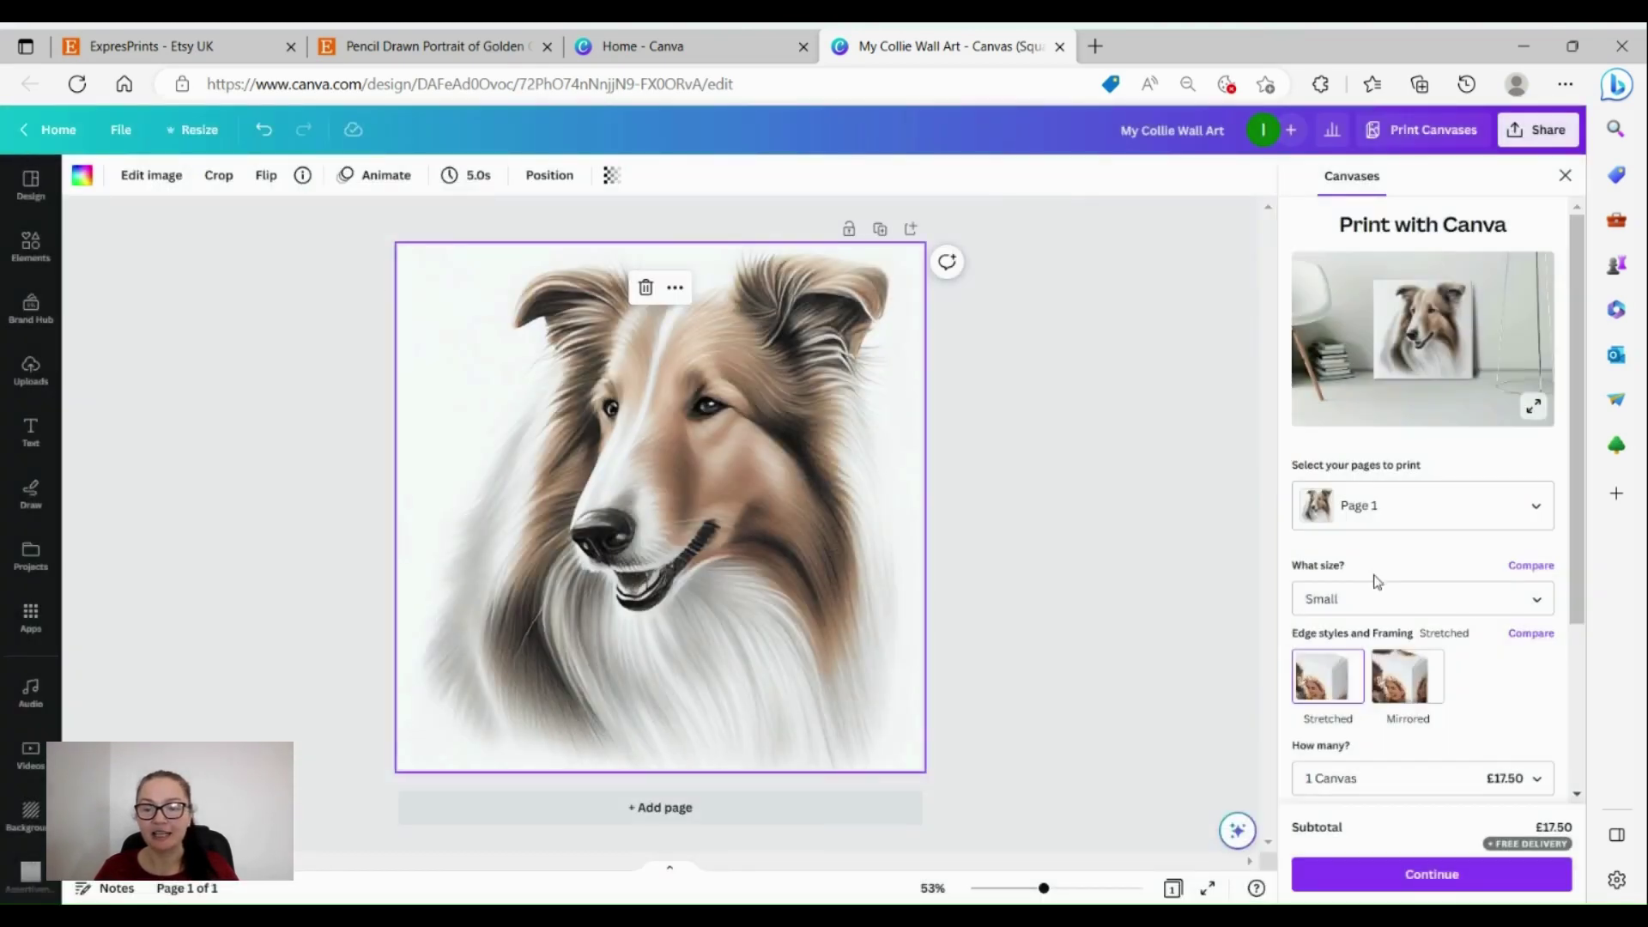
{"action": "left_click", "coordinate": [1392, 598]}
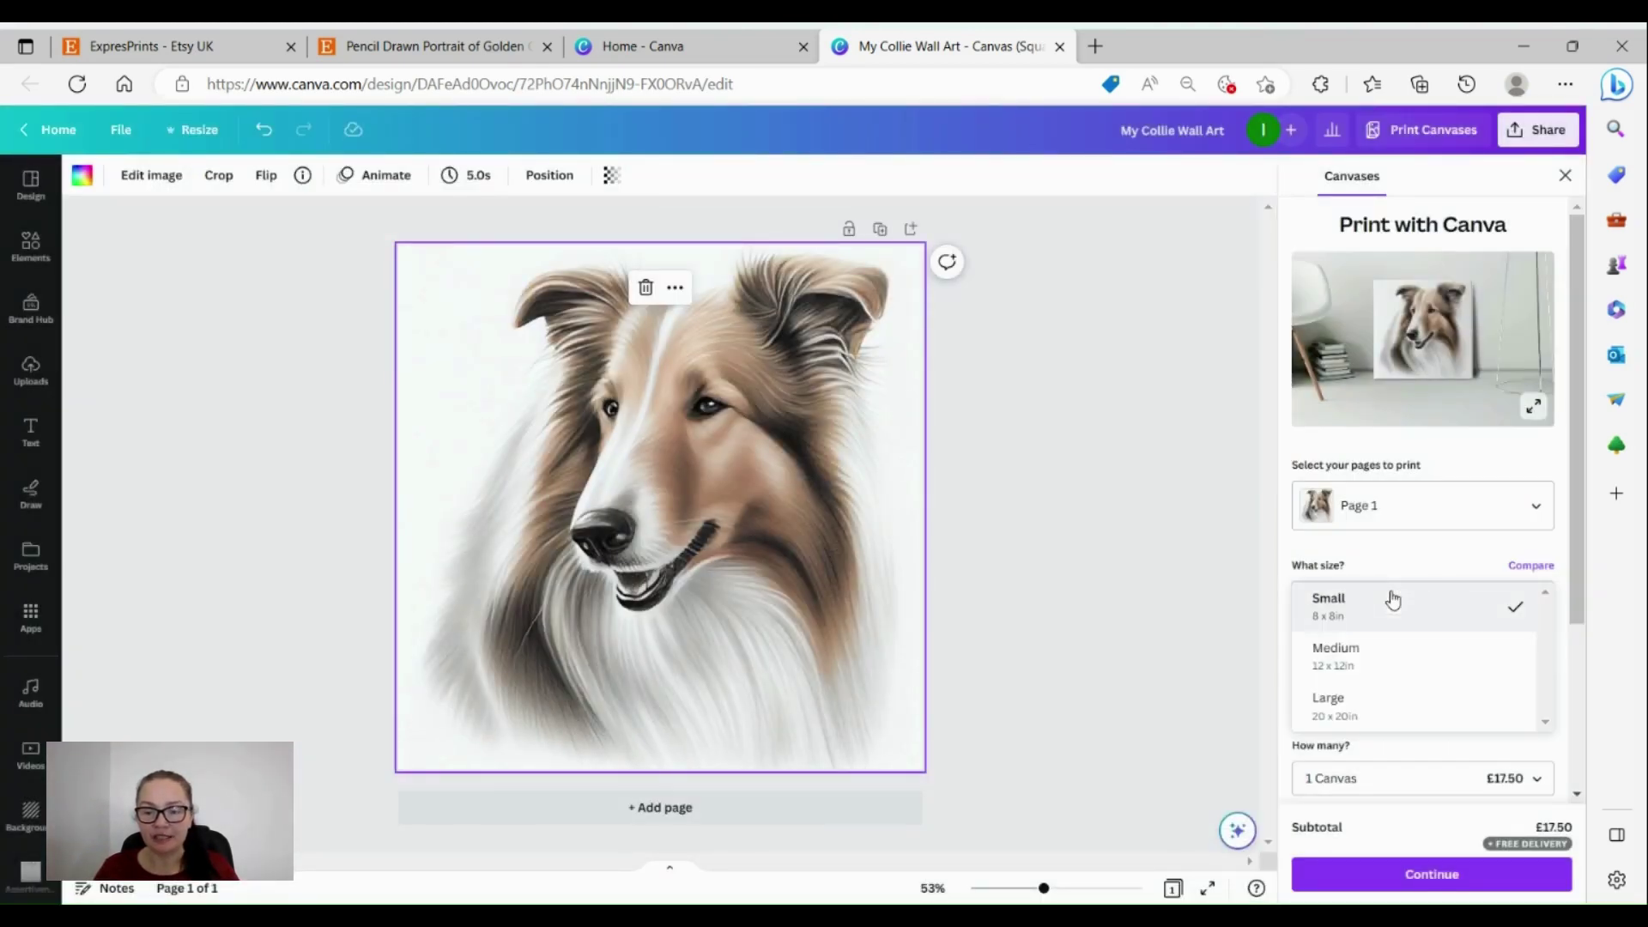
{"action": "left_click", "coordinate": [1368, 713]}
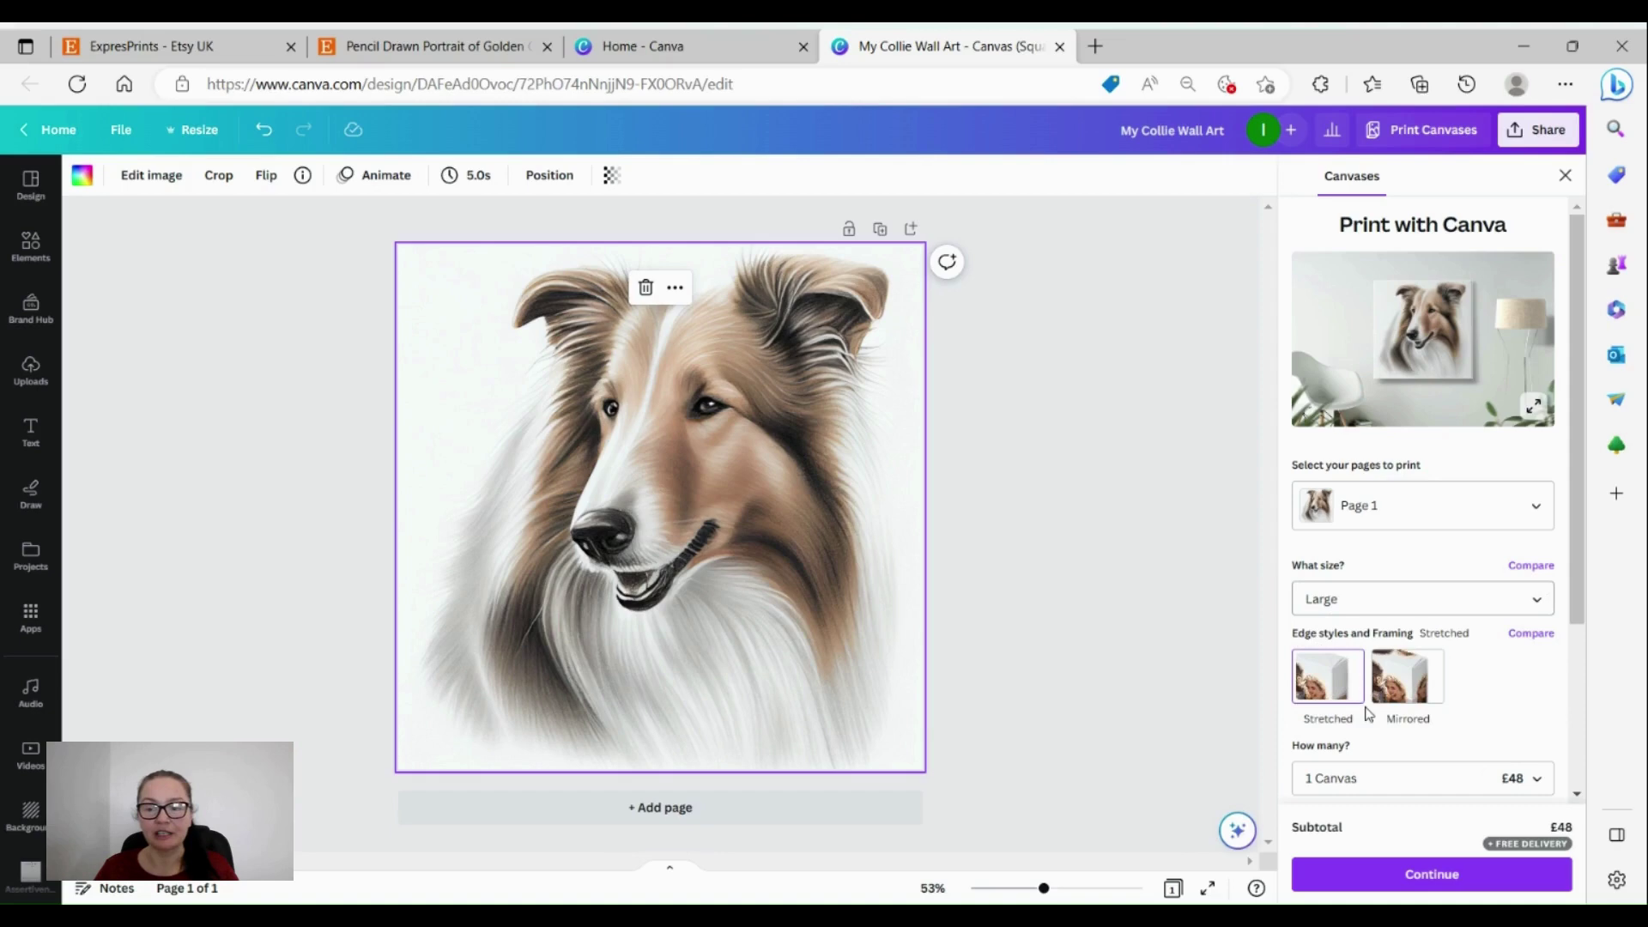
{"action": "left_click", "coordinate": [1529, 567]}
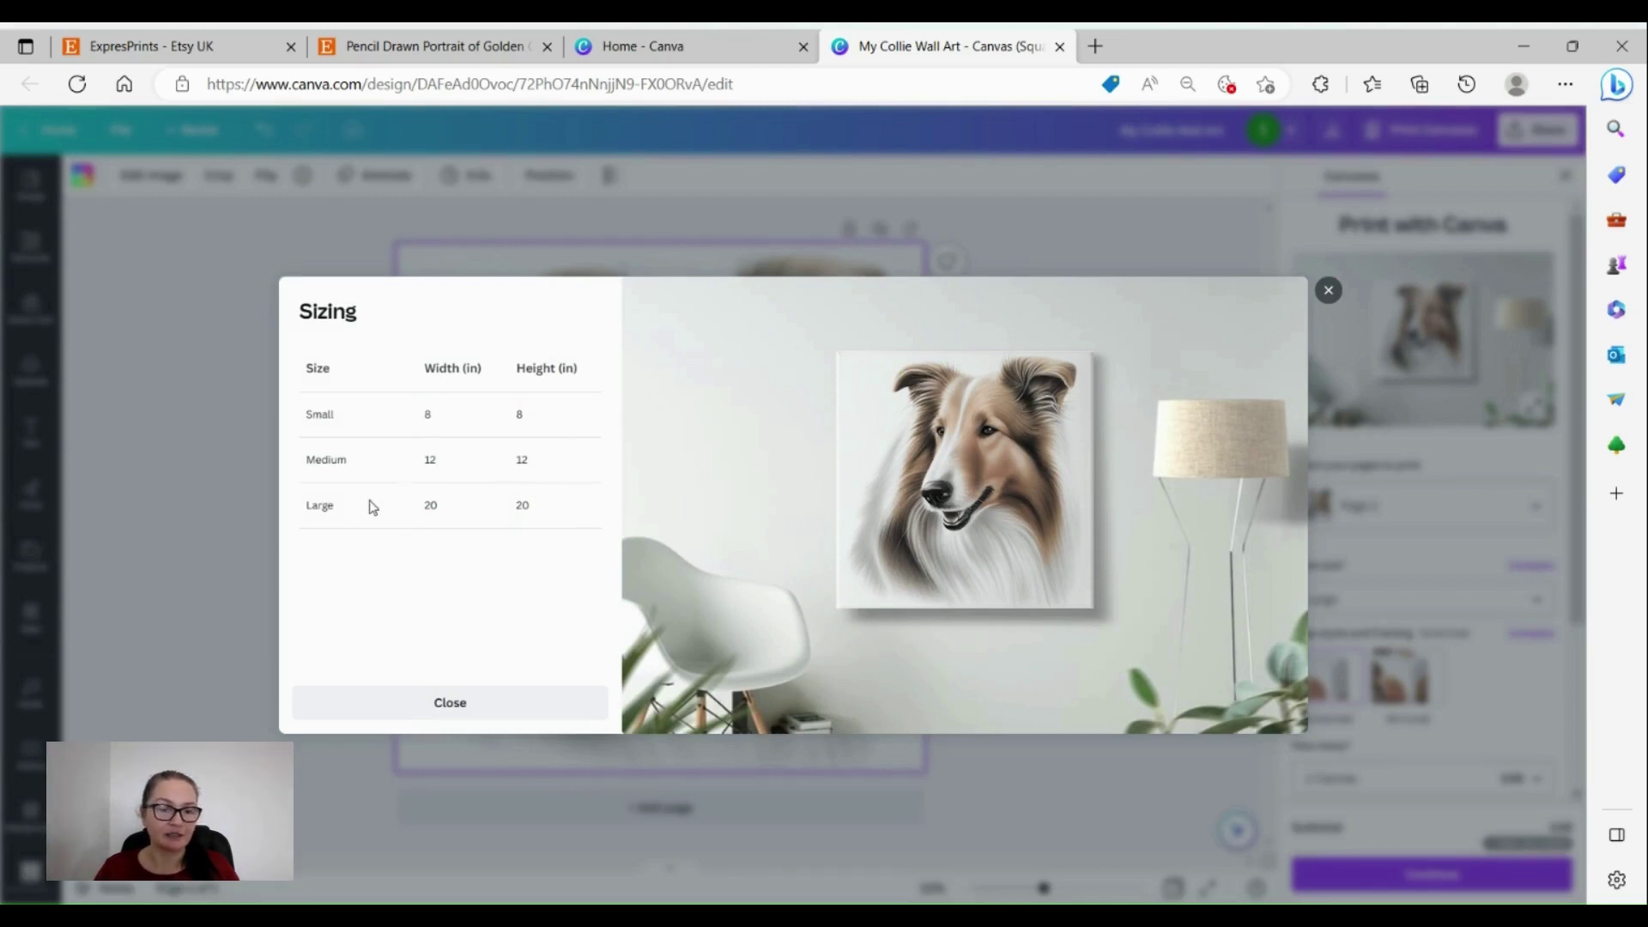
{"action": "left_click", "coordinate": [1327, 290]}
{"action": "scroll", "coordinate": [1326, 515], "scroll_direction": "down", "scroll_amount": 2}
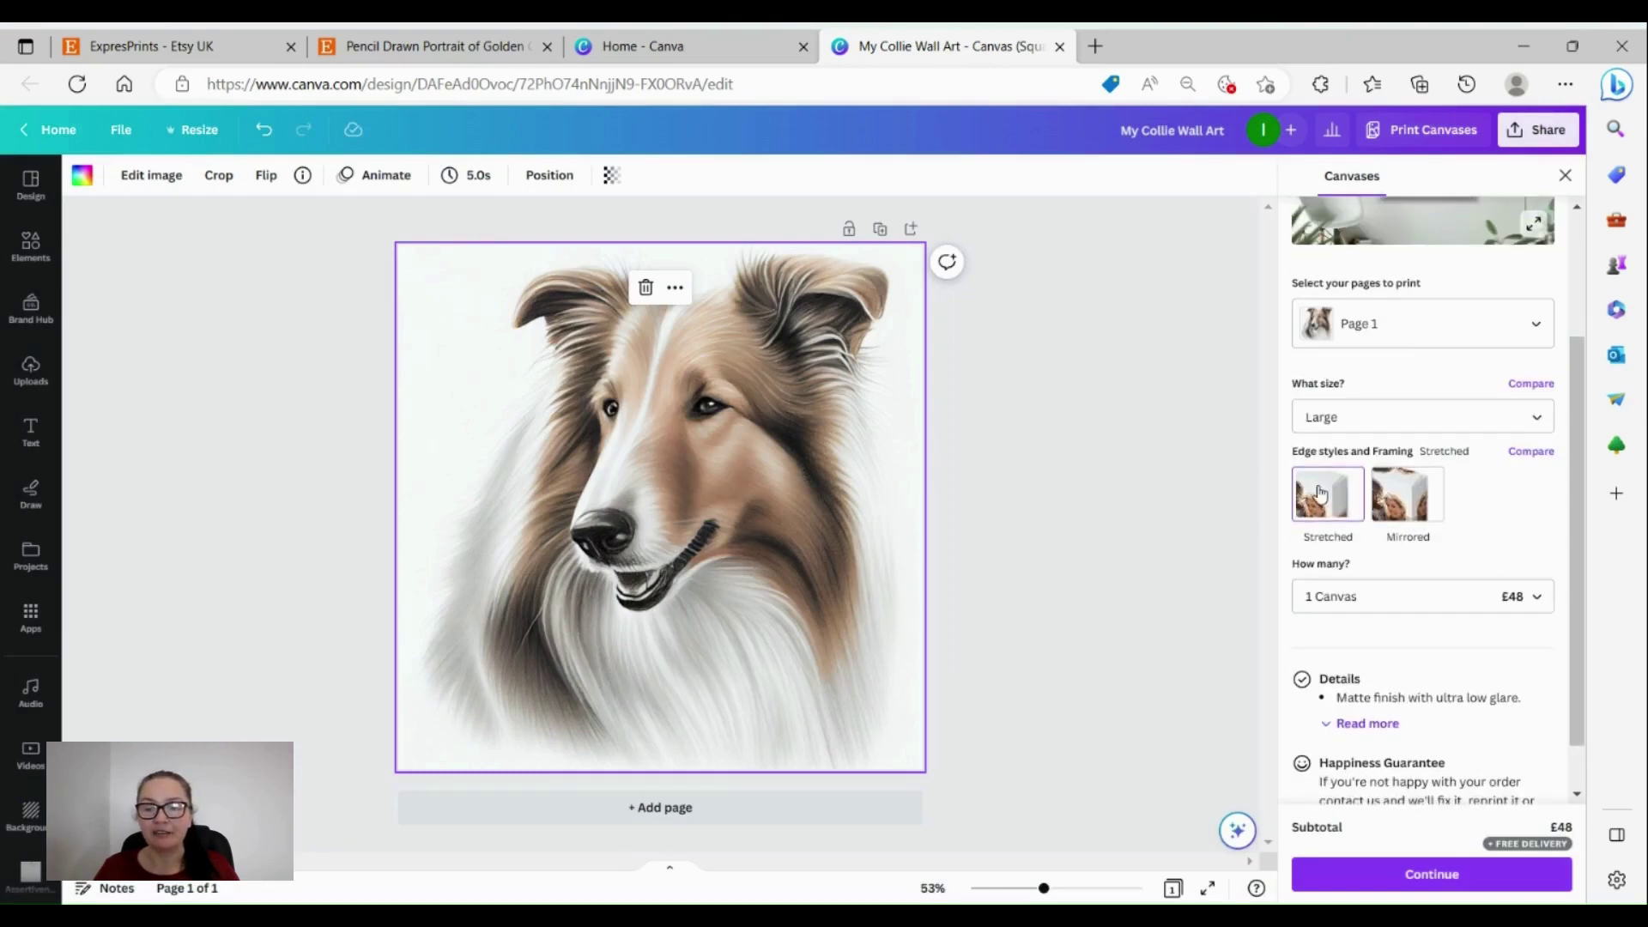
{"action": "left_click", "coordinate": [1405, 502]}
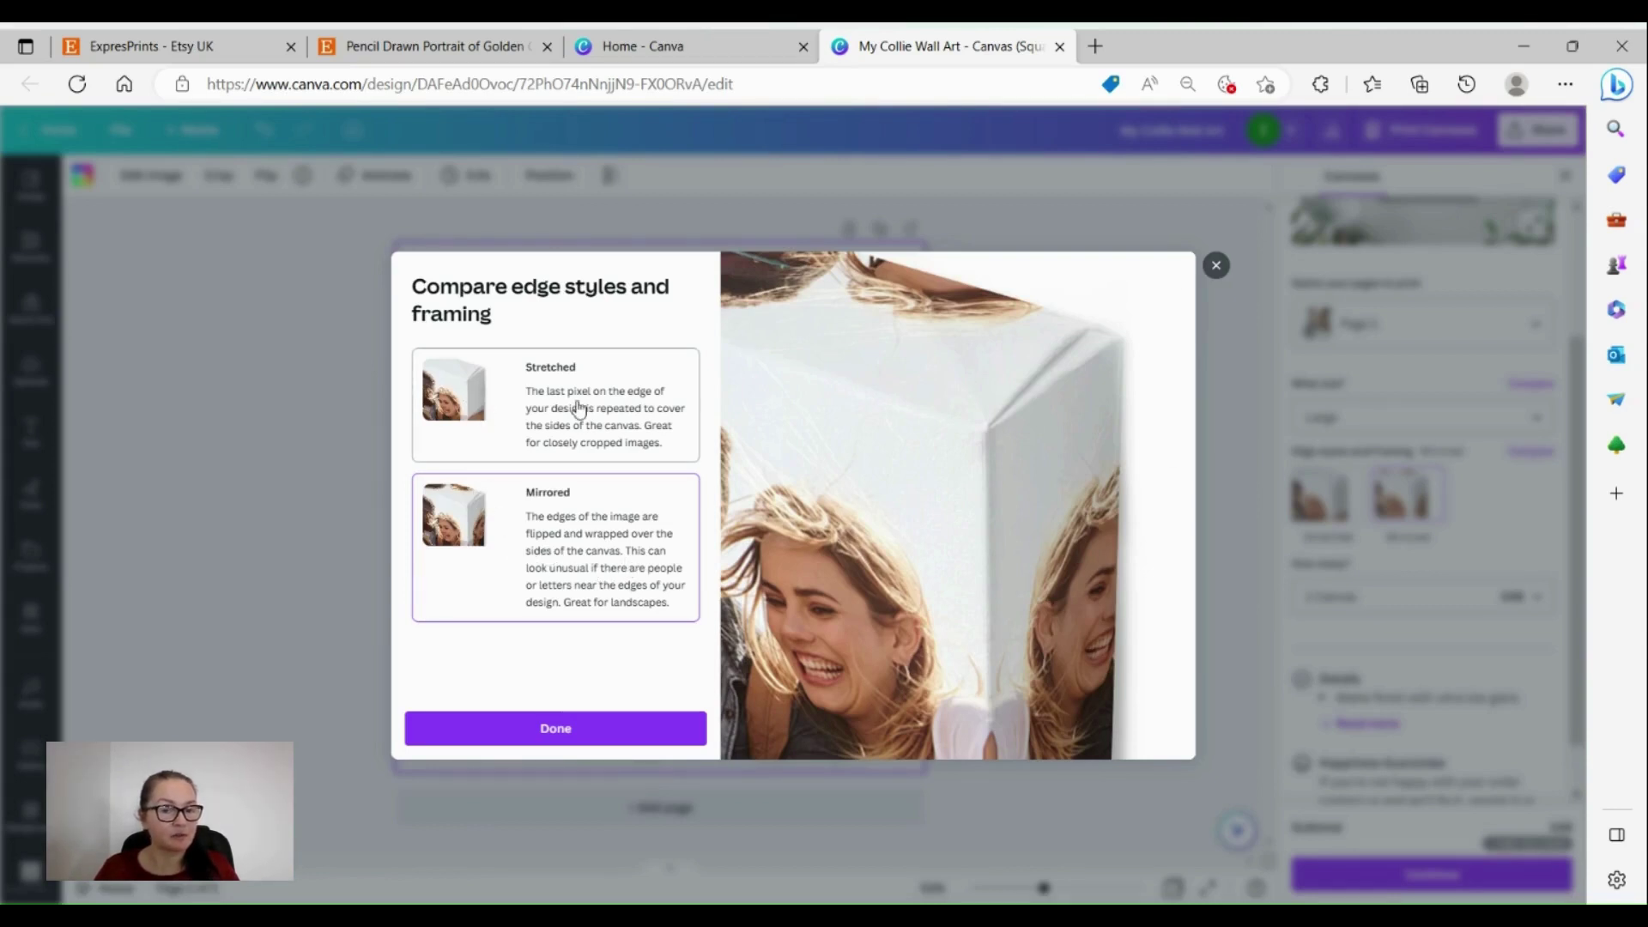
{"action": "left_click", "coordinate": [579, 408]}
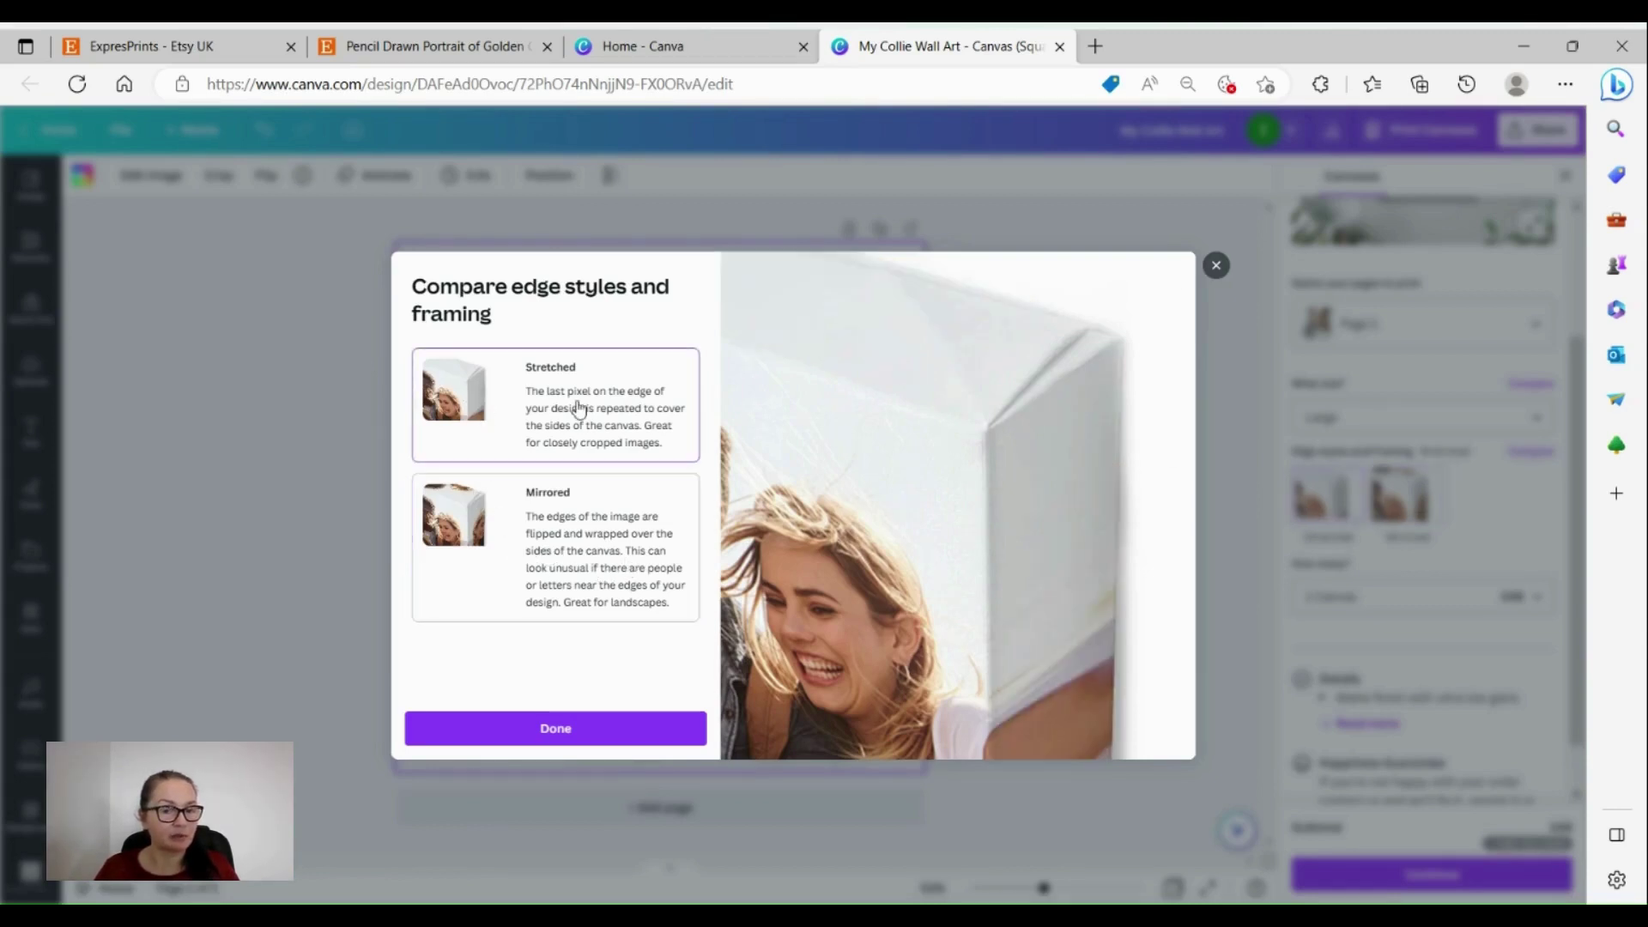
{"action": "left_click", "coordinate": [1217, 266]}
{"action": "scroll", "coordinate": [1456, 540], "scroll_direction": "down", "scroll_amount": 1}
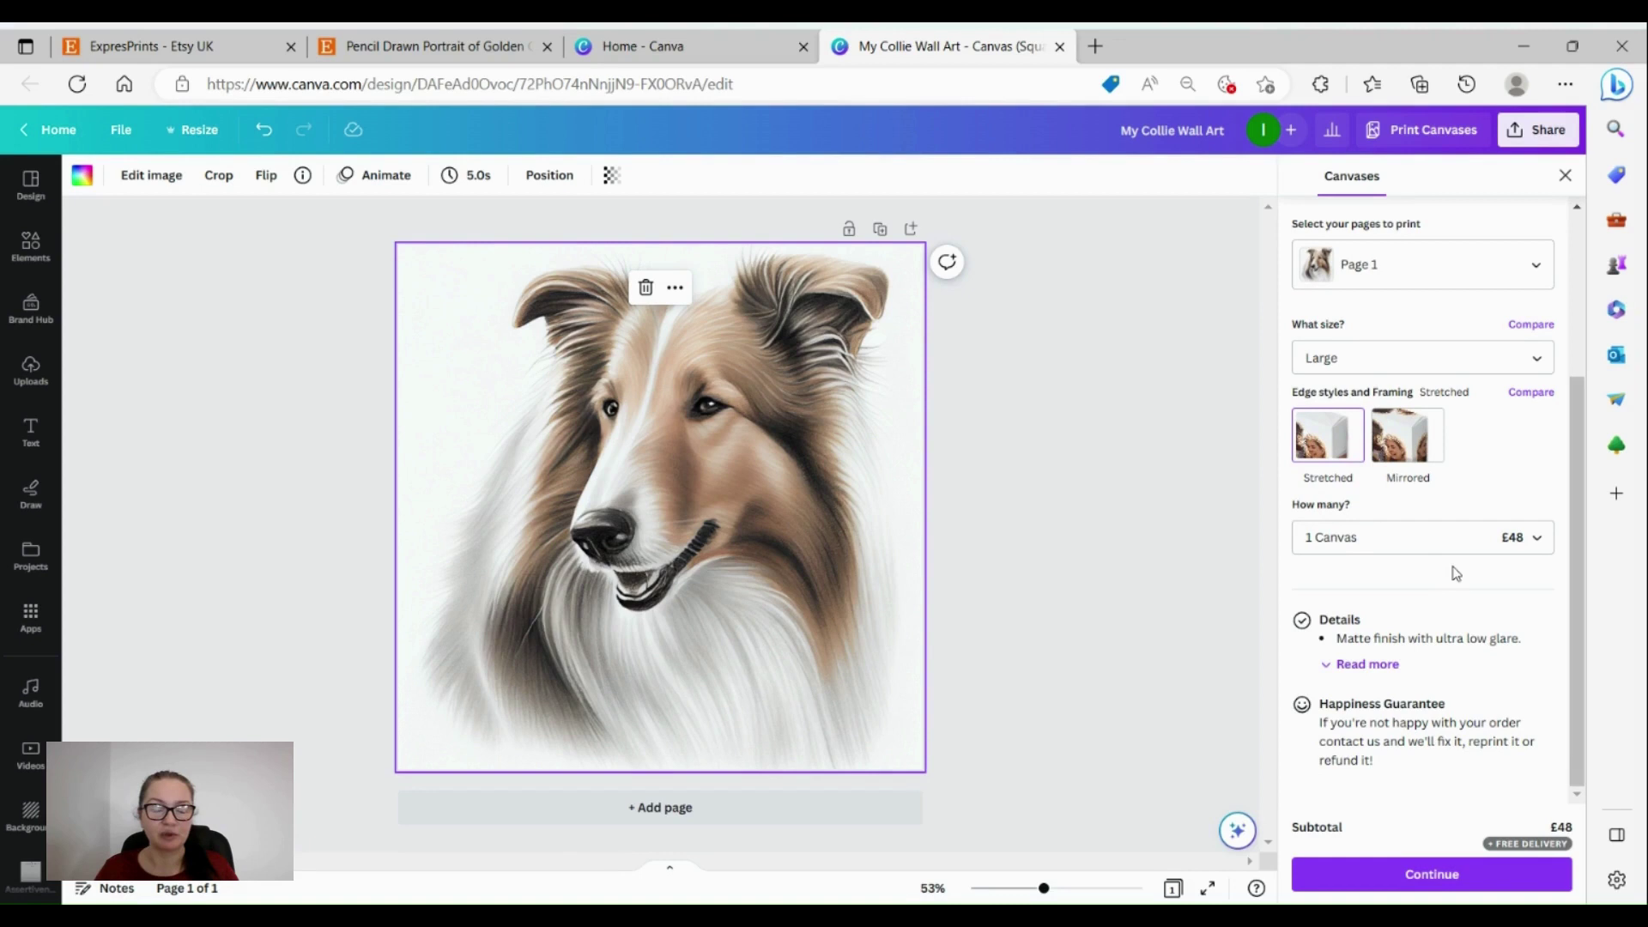
- Read the full canvas product details, then continue to the print-readiness check
{"action": "left_click", "coordinate": [1368, 666]}
{"action": "scroll", "coordinate": [1457, 676], "scroll_direction": "down", "scroll_amount": 2}
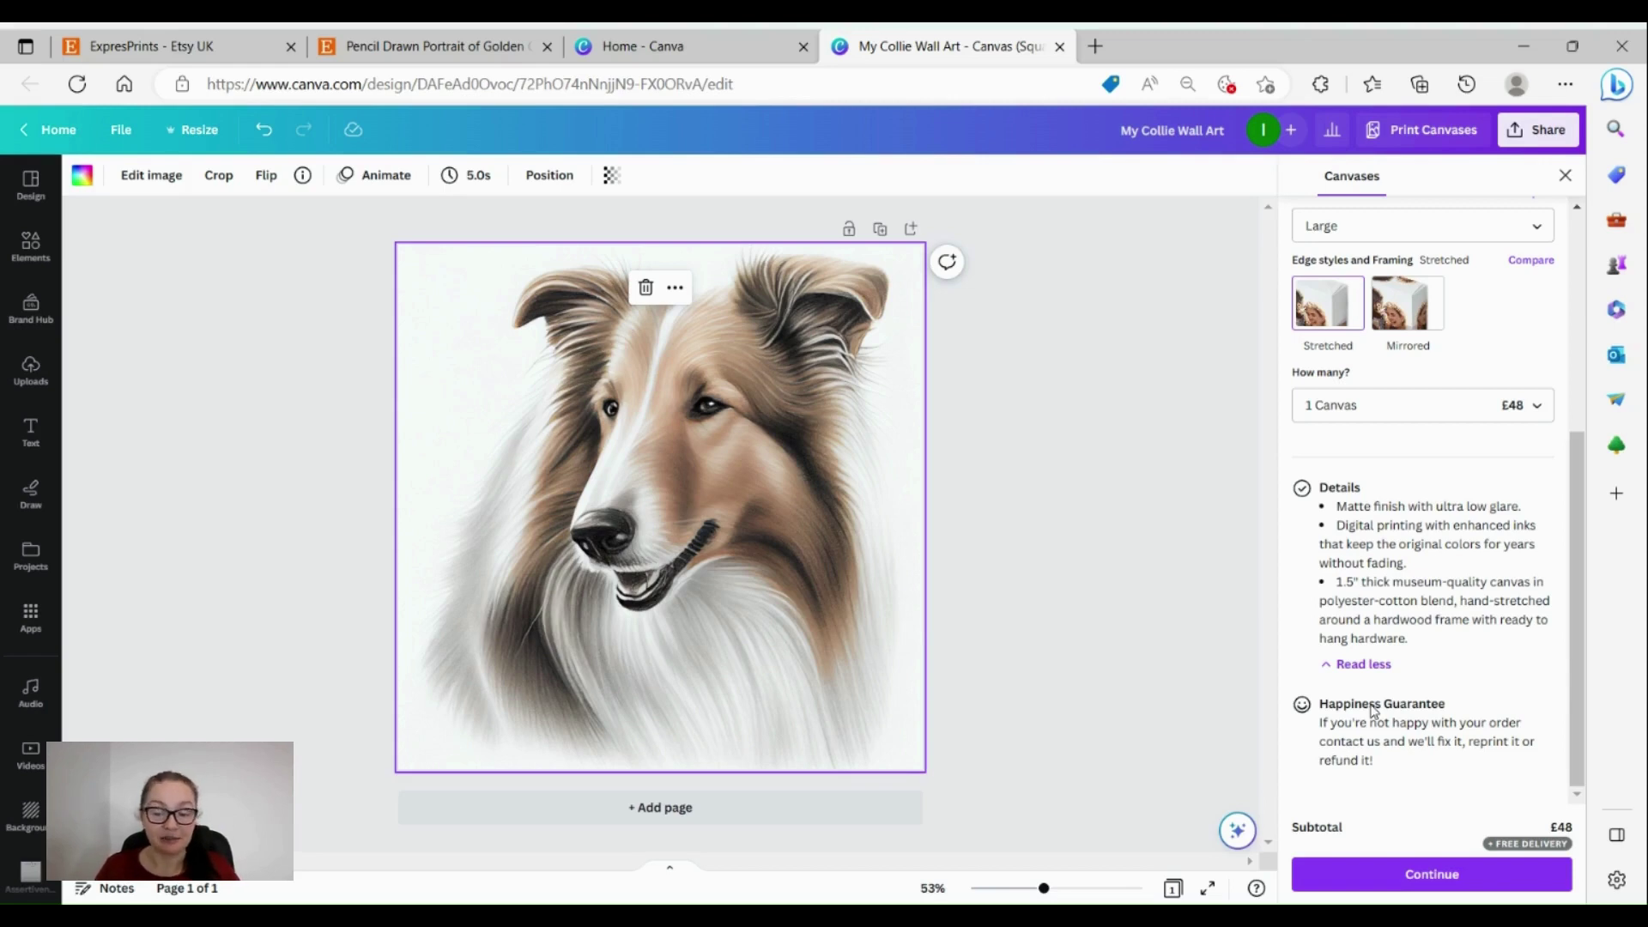
{"action": "left_click", "coordinate": [1404, 884]}
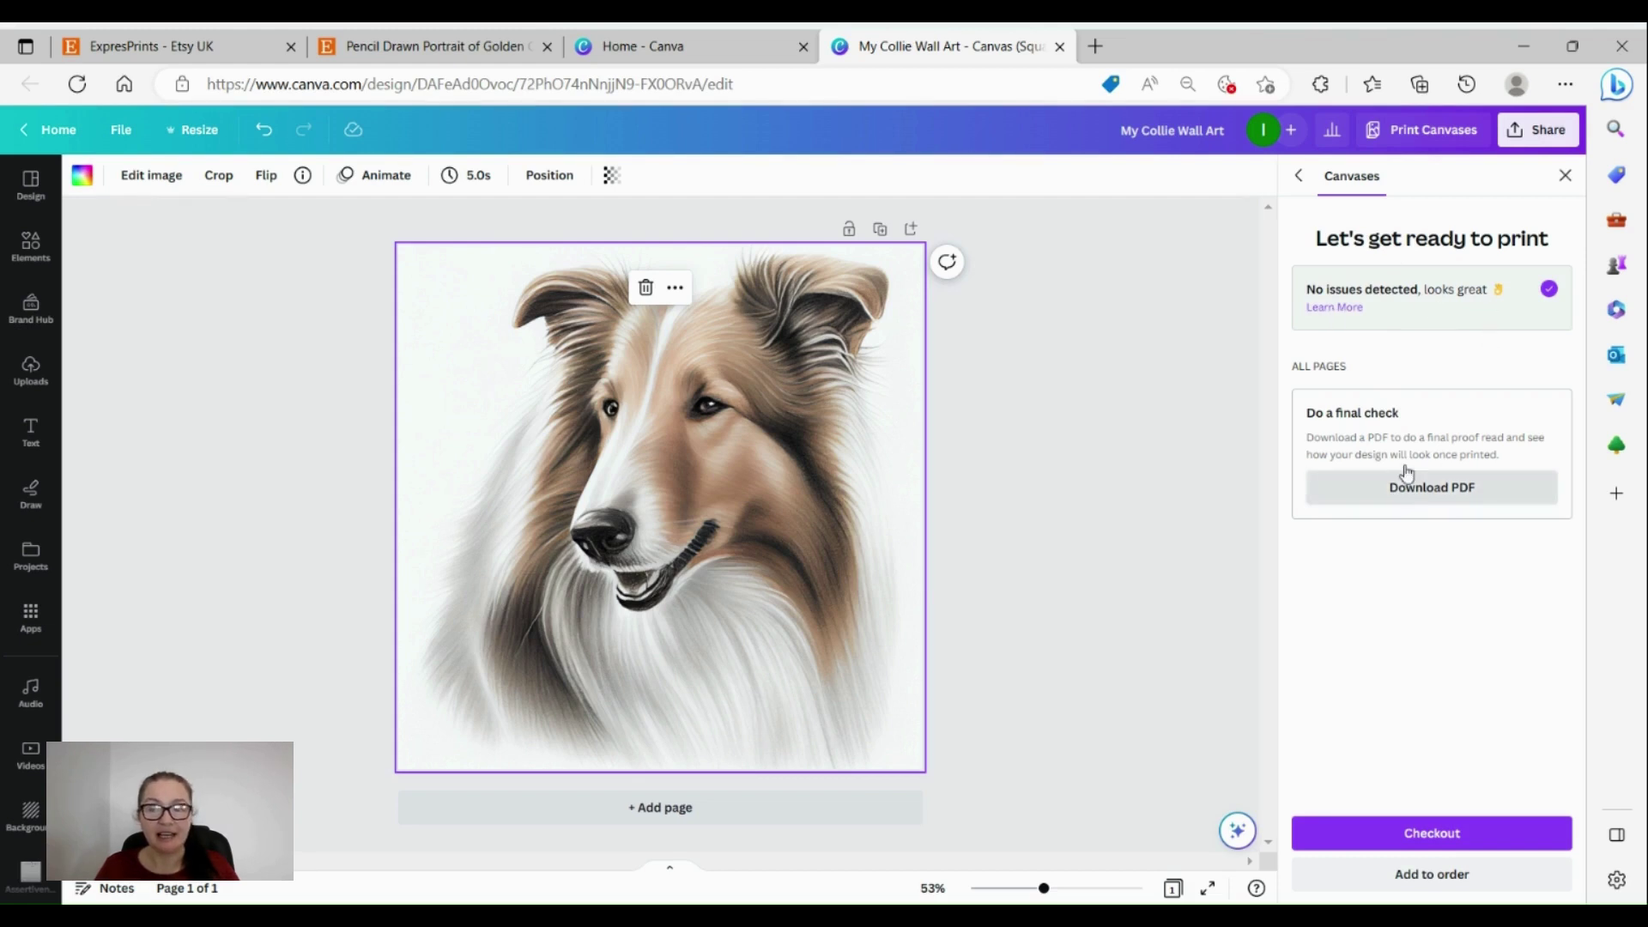
- Generate and download a PDF proof of the collie canvas design
{"action": "left_click", "coordinate": [1424, 501]}
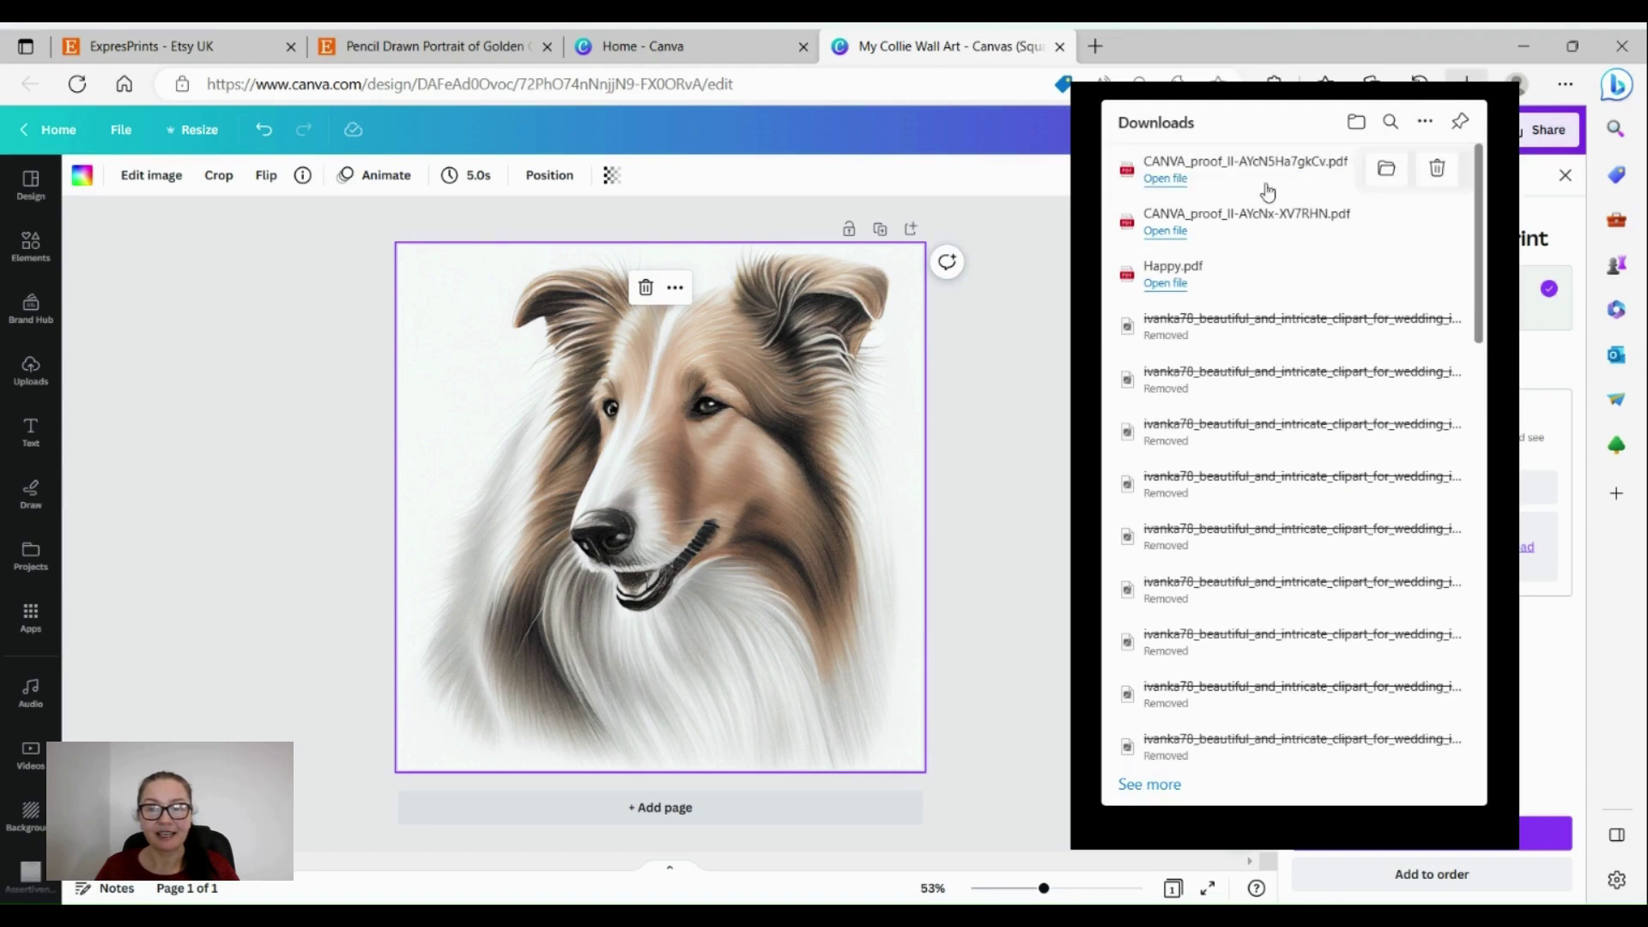
- Review the downloaded proof PDF in Edge, then close it to return to Canva
{"action": "left_click", "coordinate": [1164, 186]}
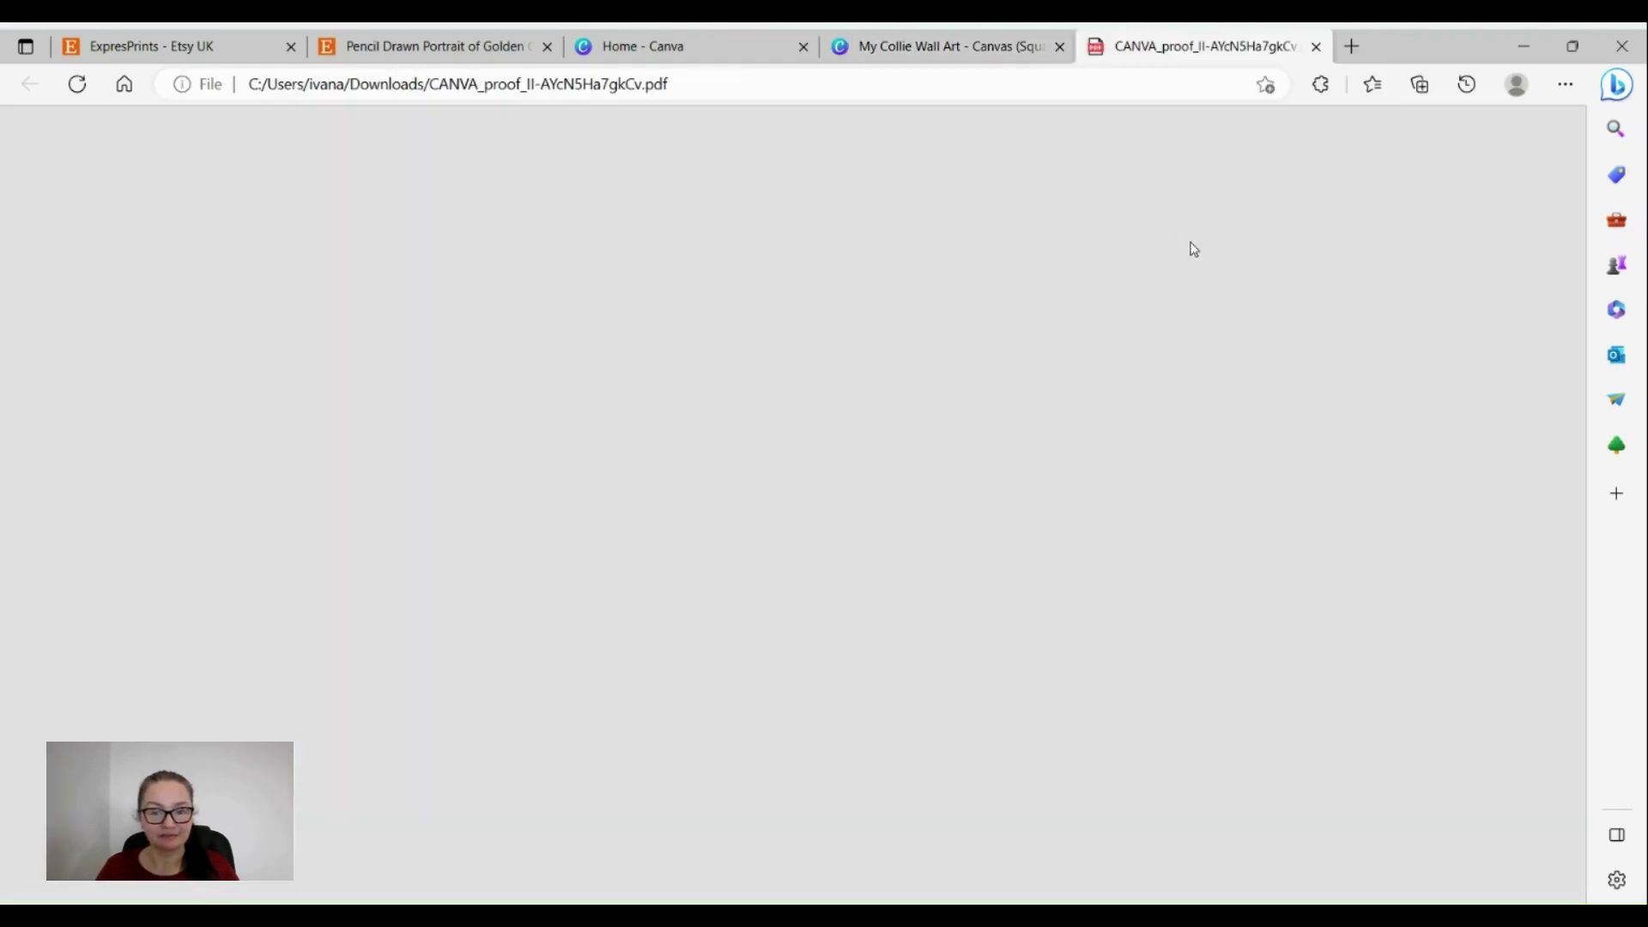
{"action": "scroll", "coordinate": [1235, 634], "scroll_direction": "down", "scroll_amount": 10}
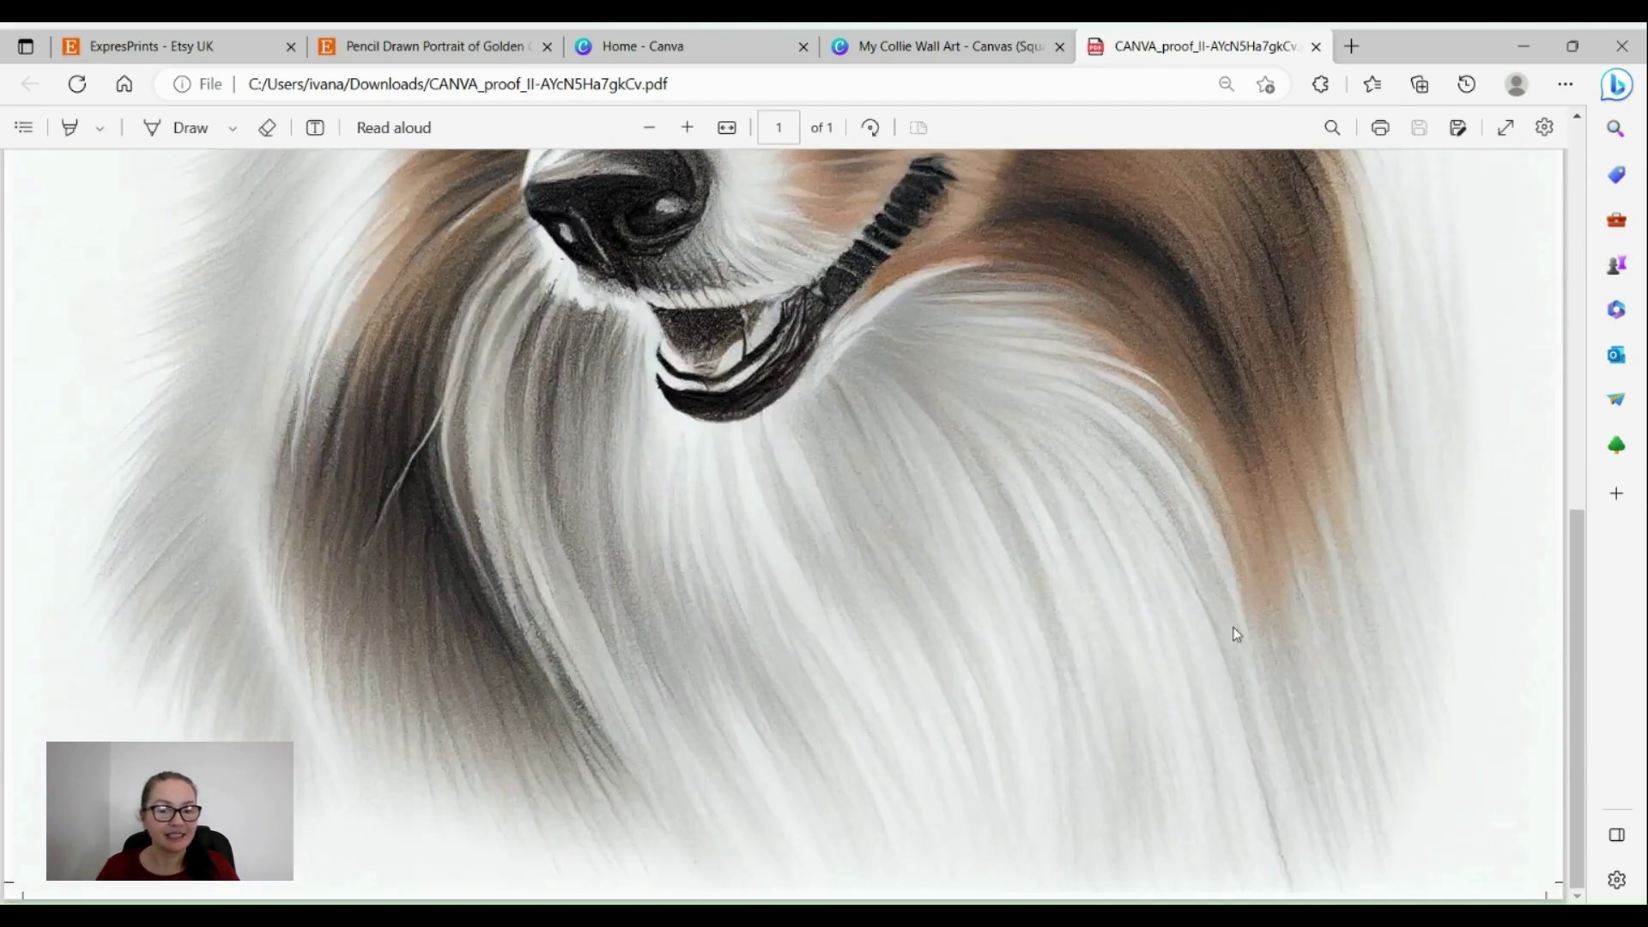
{"action": "scroll", "coordinate": [1232, 637], "scroll_direction": "up", "scroll_amount": 8}
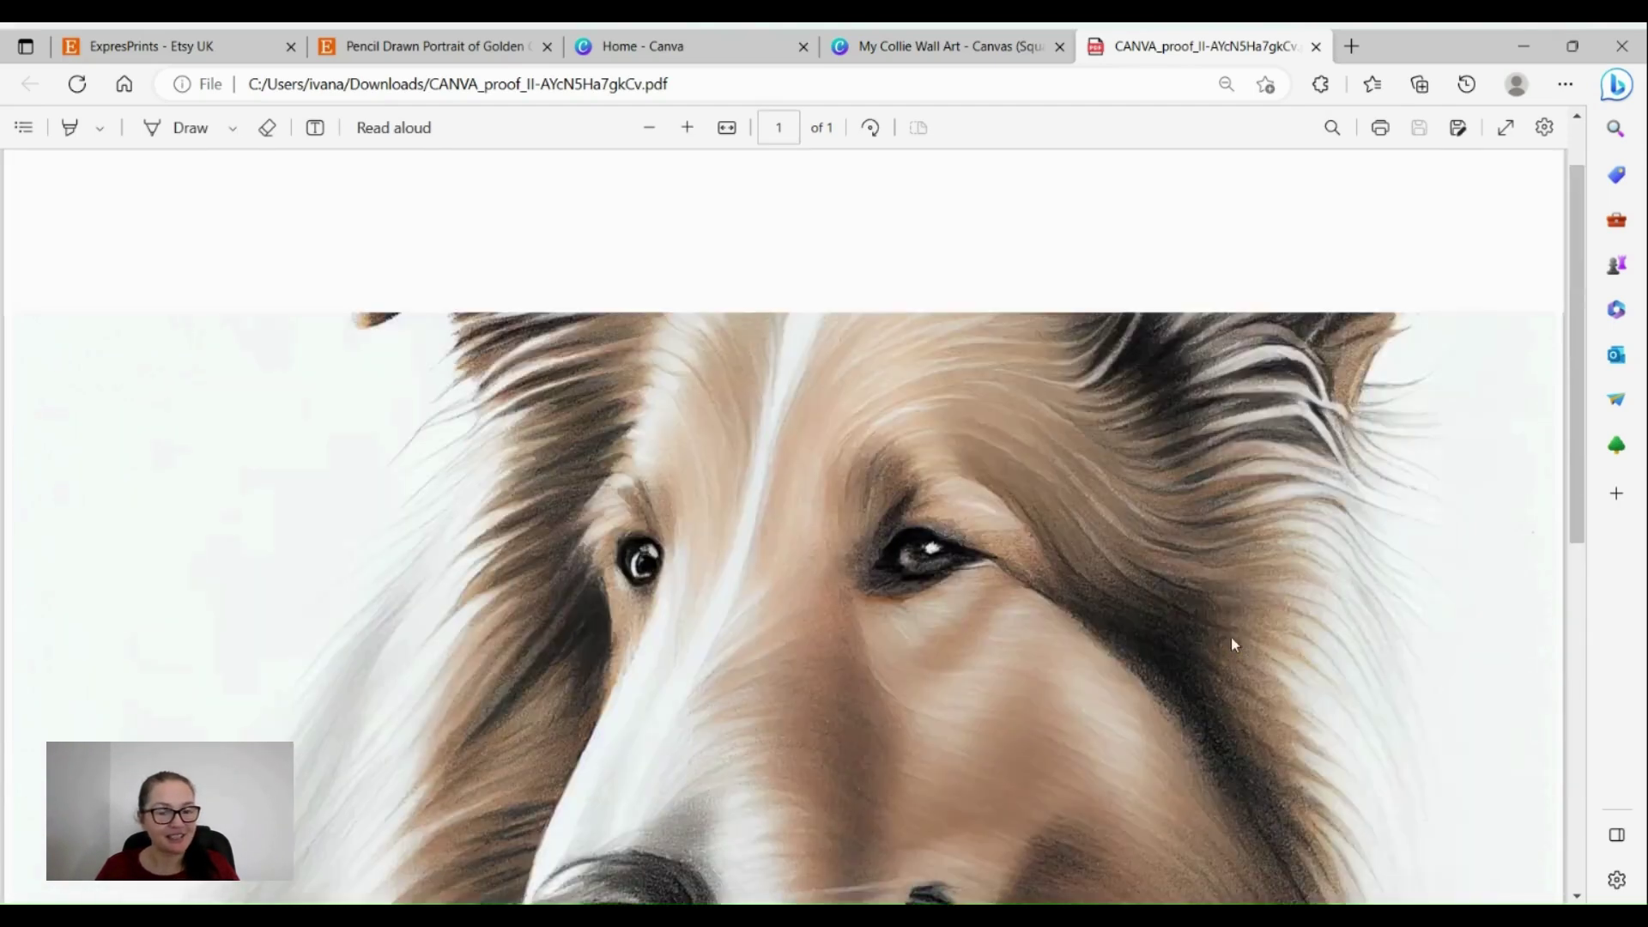
{"action": "scroll", "coordinate": [1231, 644], "scroll_direction": "down", "scroll_amount": 8}
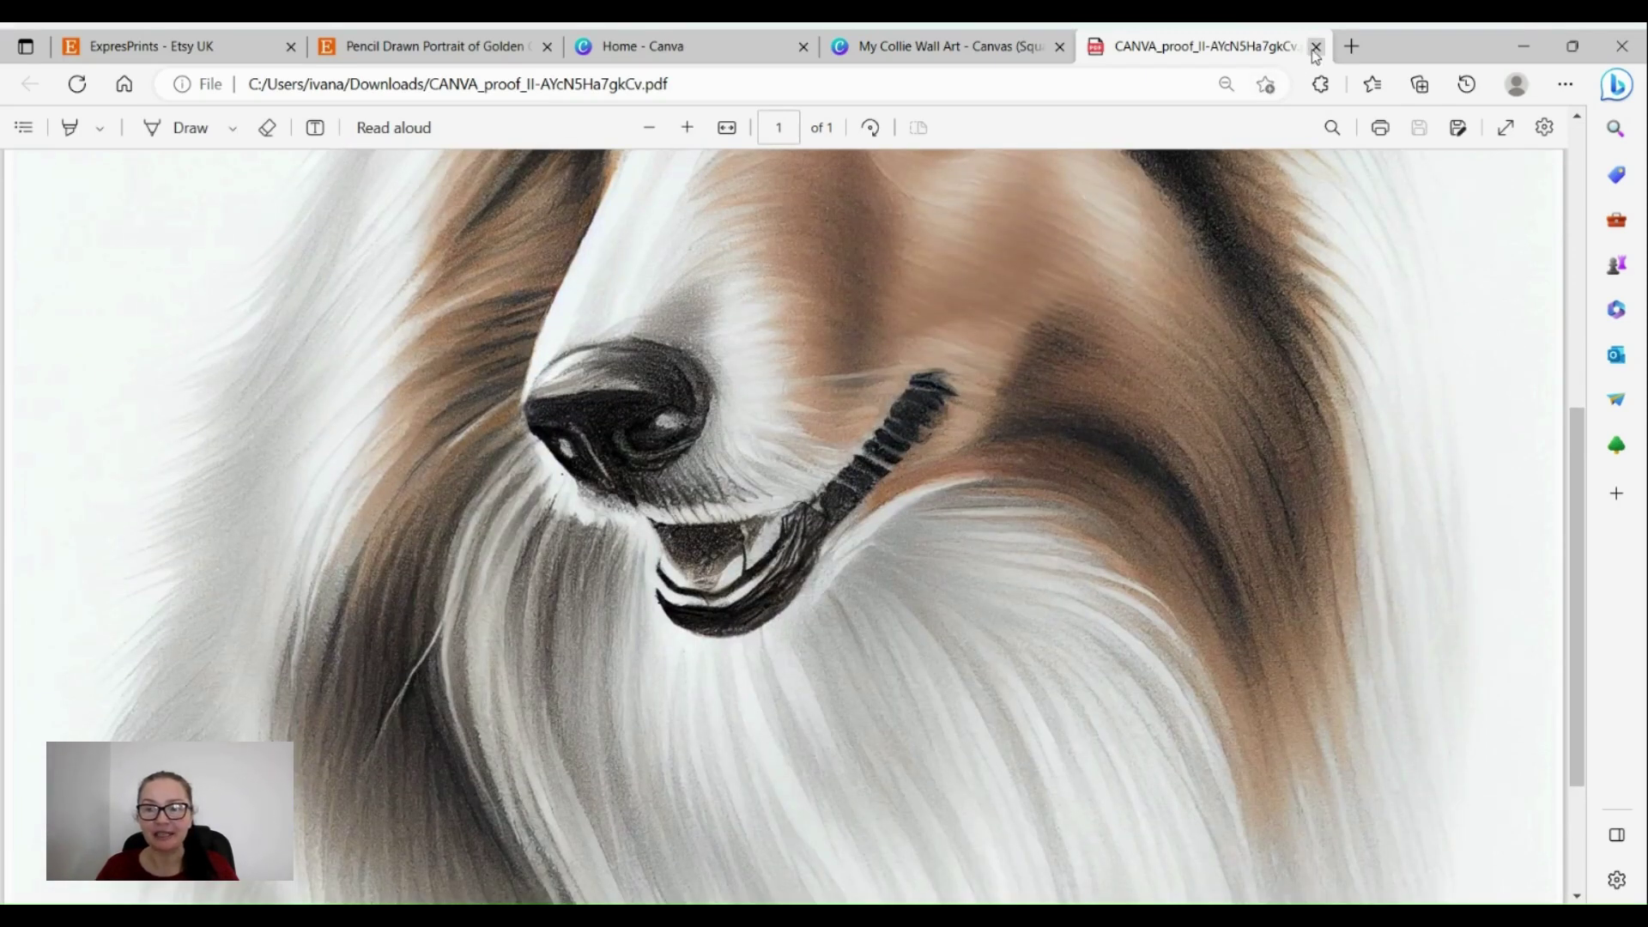
{"action": "left_click", "coordinate": [1315, 46]}
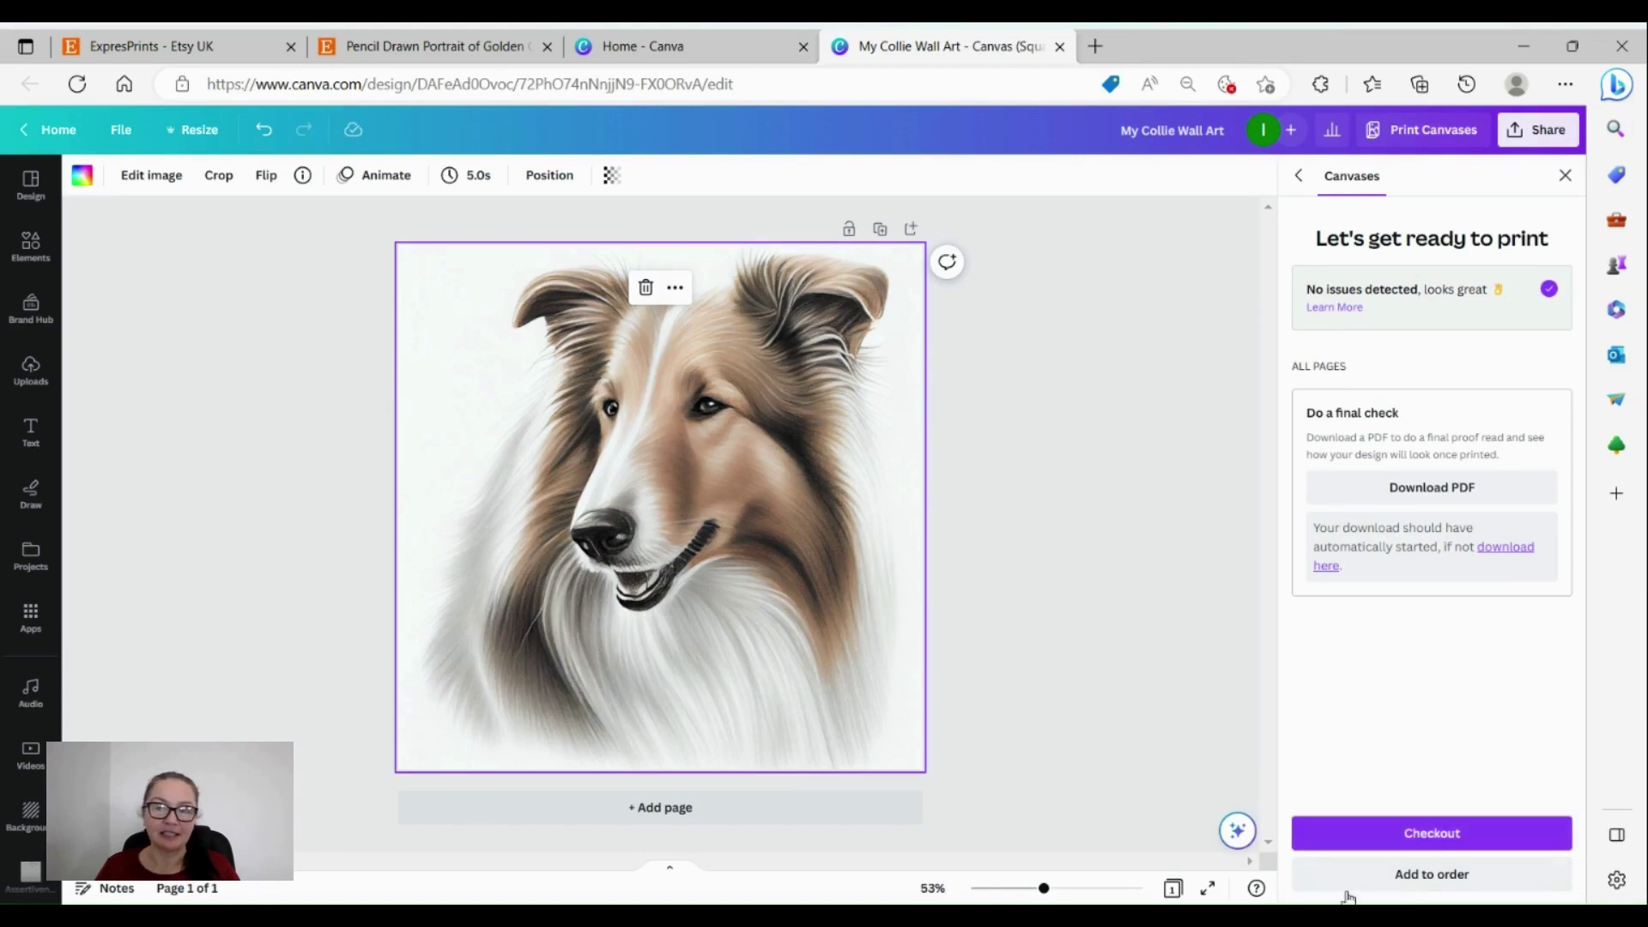
- Check out the collie canvas order, locking the design and reaching Shipping details at £48
{"action": "left_click", "coordinate": [1385, 830]}
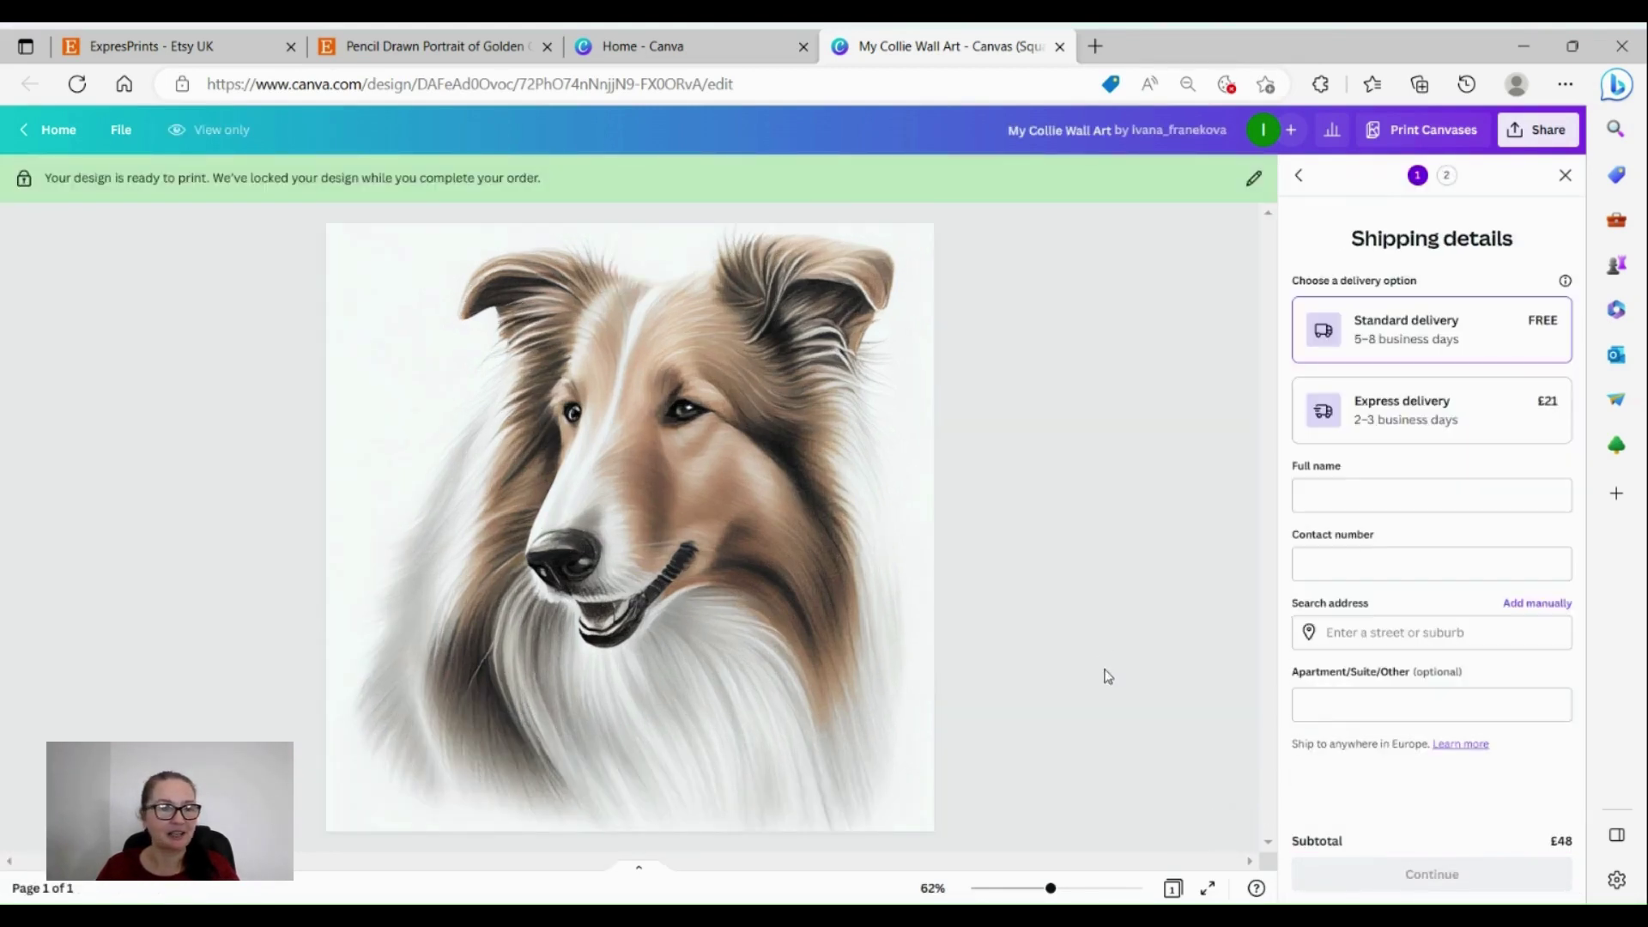